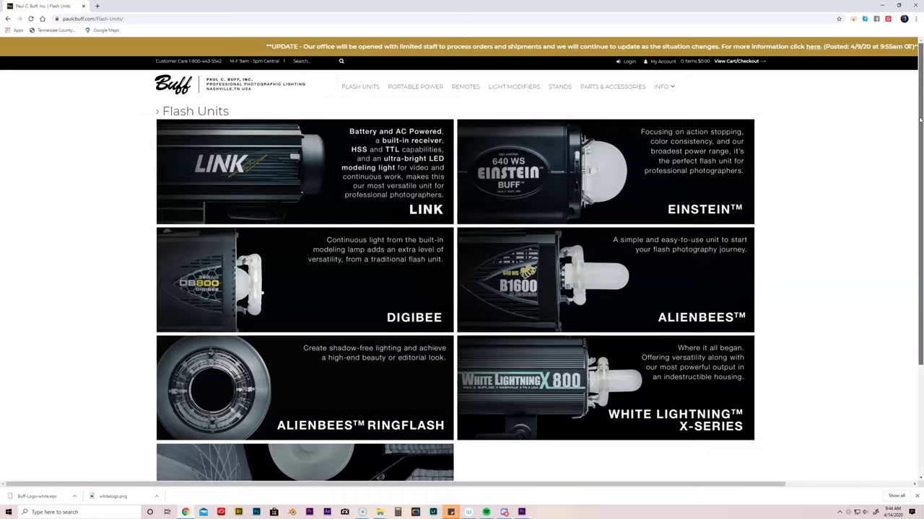
pyautogui.scroll(-3, 920, 119)
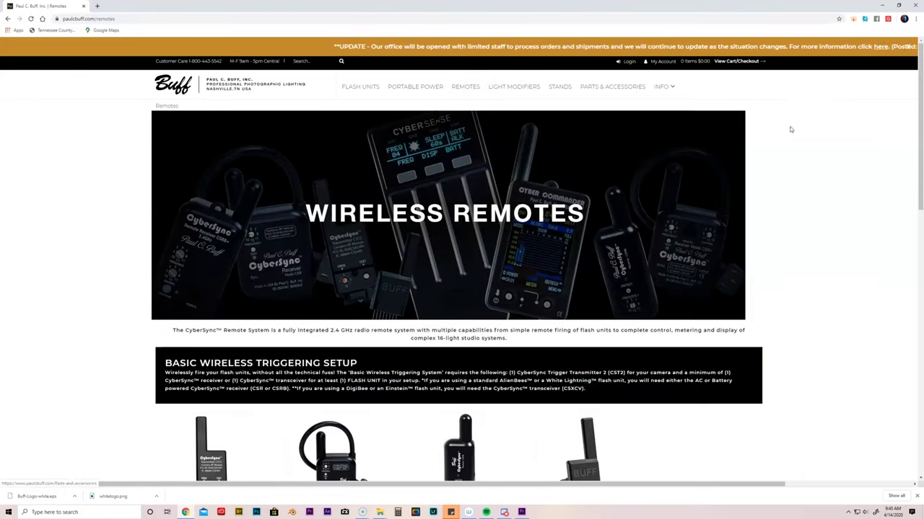
# Step: Browse the Paul C. Buff Remotes page, then go to the Light Modifiers product page
pyautogui.scroll(-2, 901, 144)
pyautogui.scroll(2, 857, 216)
pyautogui.scroll(-5, 881, 252)
pyautogui.scroll(-3, 881, 303)
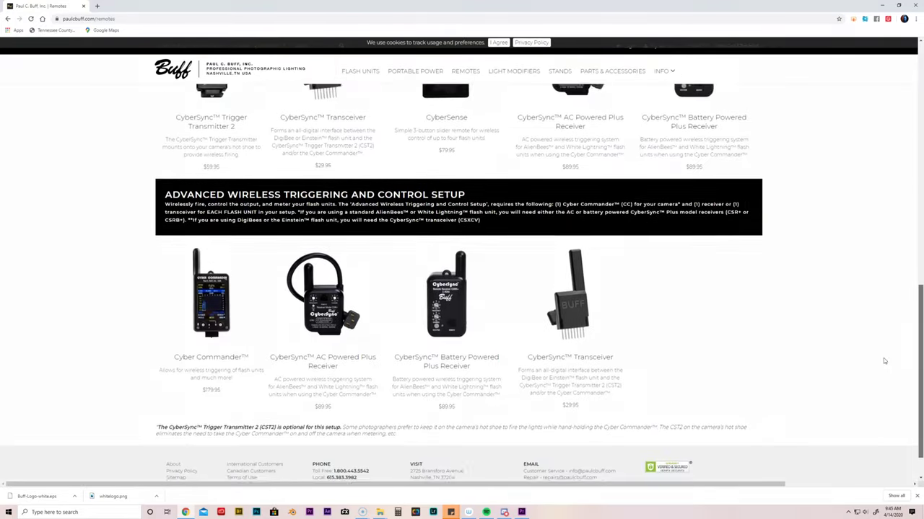
pyautogui.scroll(9, 883, 358)
pyautogui.click(540, 81)
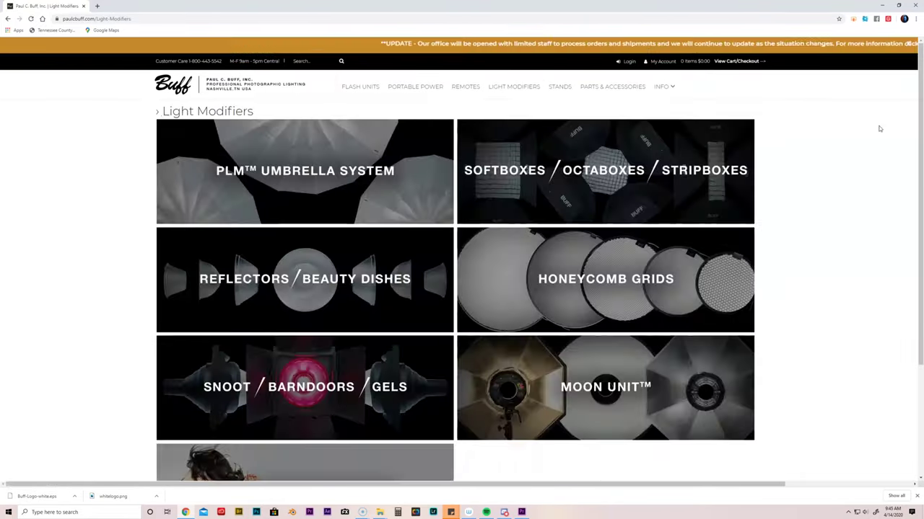
pyautogui.scroll(-2, 880, 128)
pyautogui.scroll(1, 880, 128)
pyautogui.scroll(2, 881, 127)
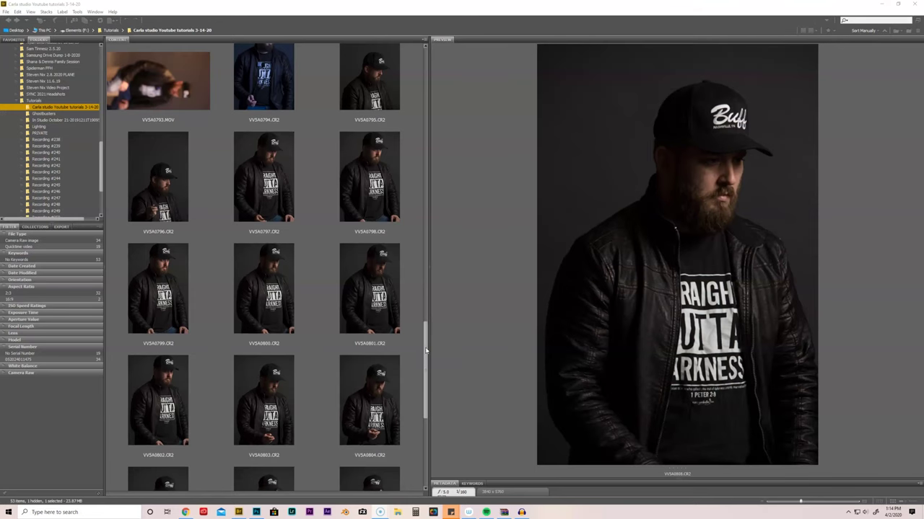
# Step: Select the VV5A0808.CR2 portrait in Bridge and bring it into Photoshop
pyautogui.moveTo(426, 352); pyautogui.dragTo(414, 405)
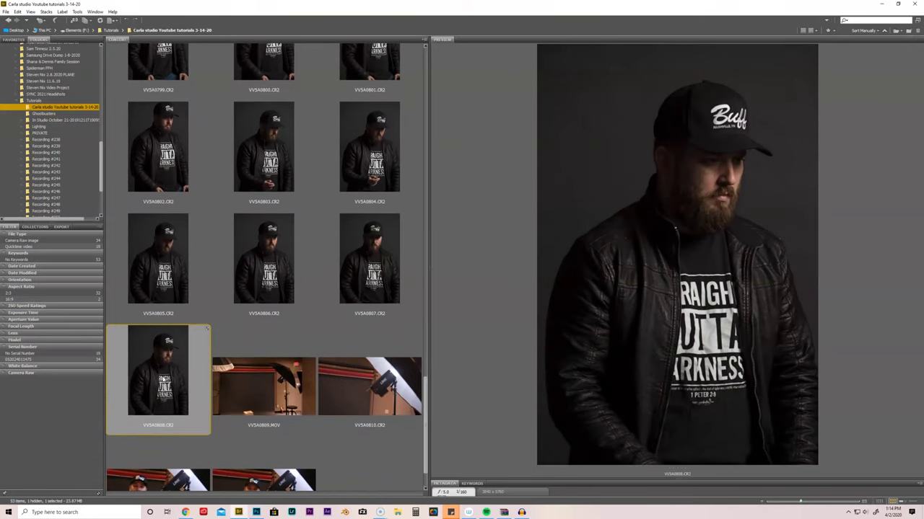
pyautogui.click(256, 512)
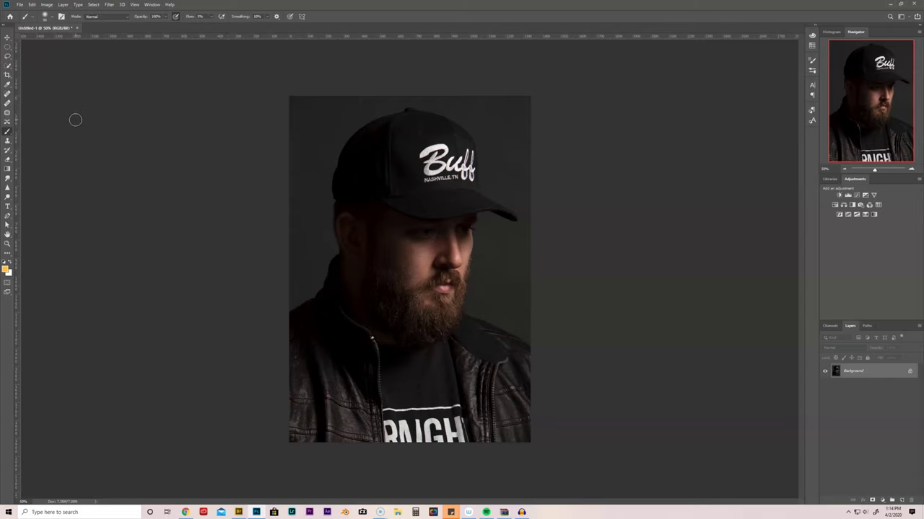
# Step: Select the man with Quick Selection's Select Subject and zoom in to check the cap's edge
pyautogui.press('w')
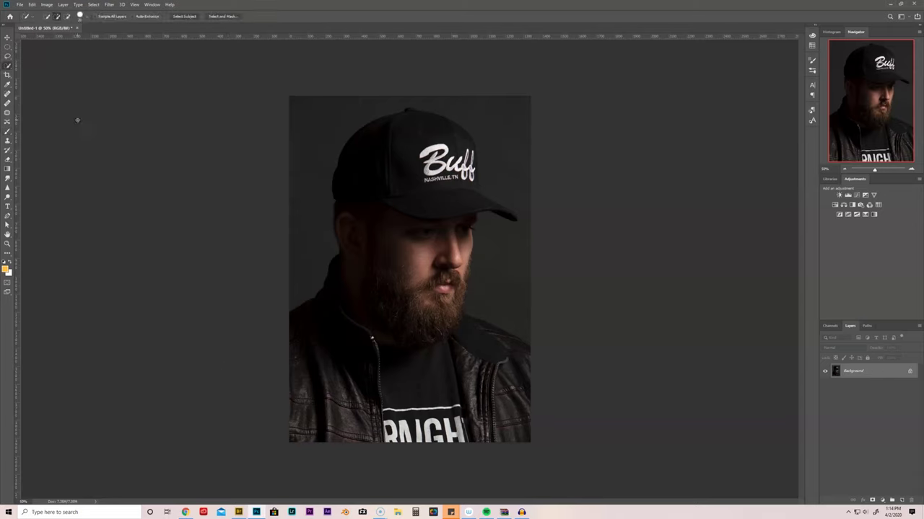
pyautogui.click(184, 16)
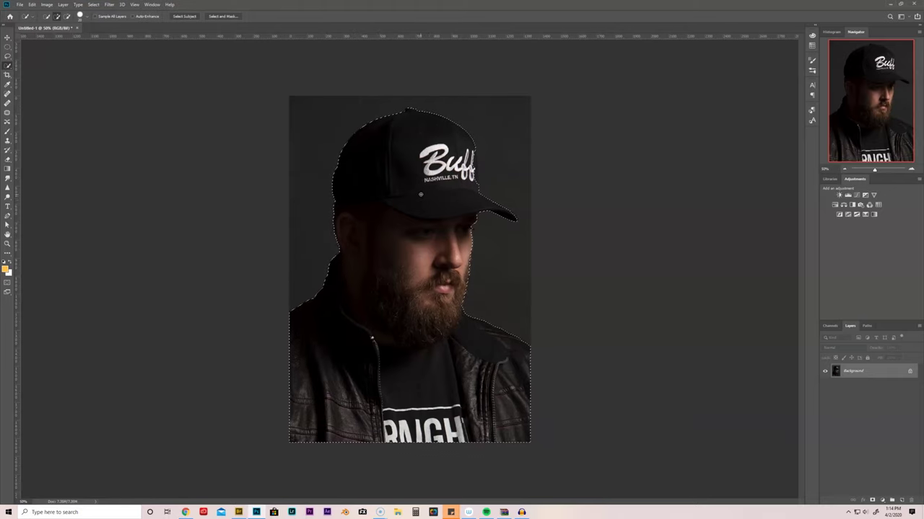
pyautogui.hotkey('ctrl', '+')
pyautogui.hotkey('ctrl', '+')
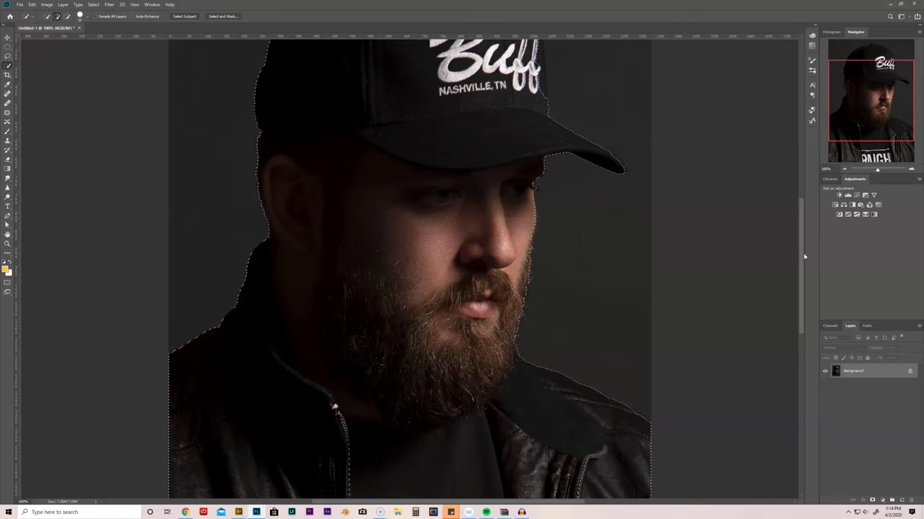
pyautogui.scroll(5, 804, 256)
pyautogui.hotkey('ctrl', '+')
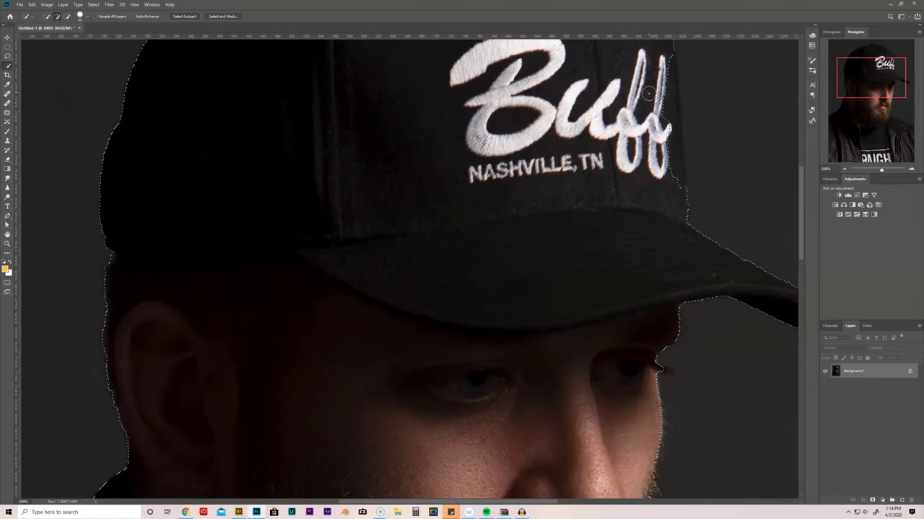
pyautogui.scroll(3, 441, 468)
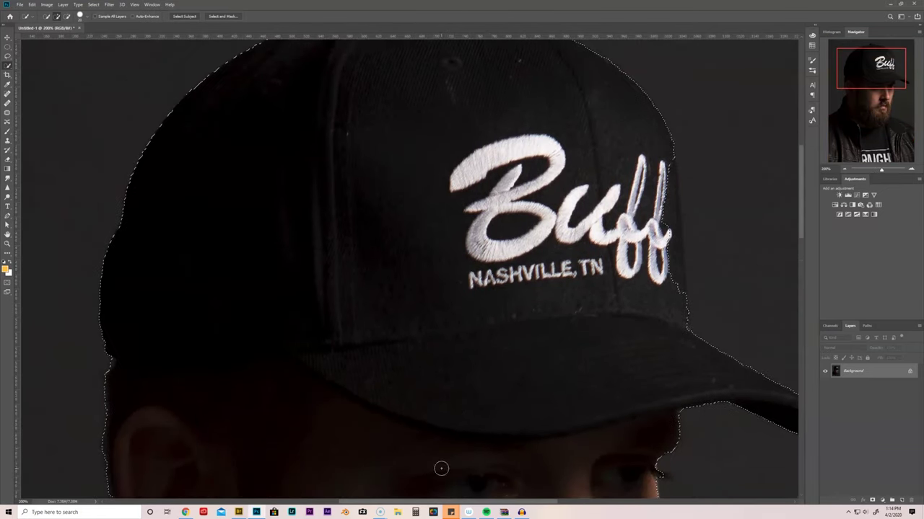
pyautogui.hscroll(5, 546, 295)
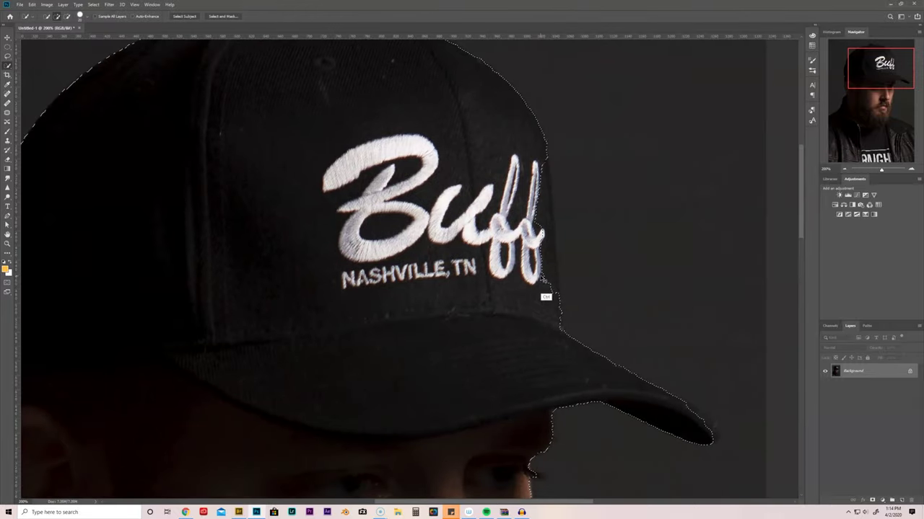
pyautogui.hotkey('ctrl', '-')
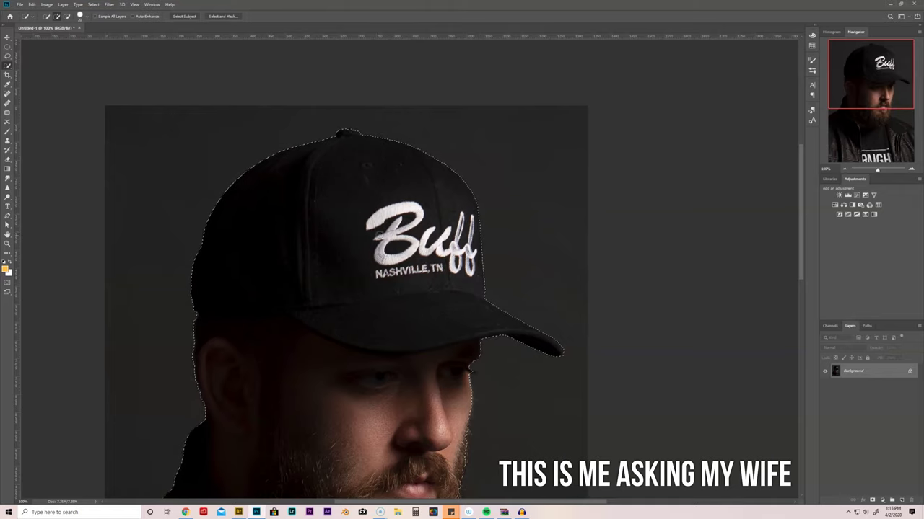
# Step: Fit the image to the window and add a layer mask hiding the background
pyautogui.scroll(-5, 801, 193)
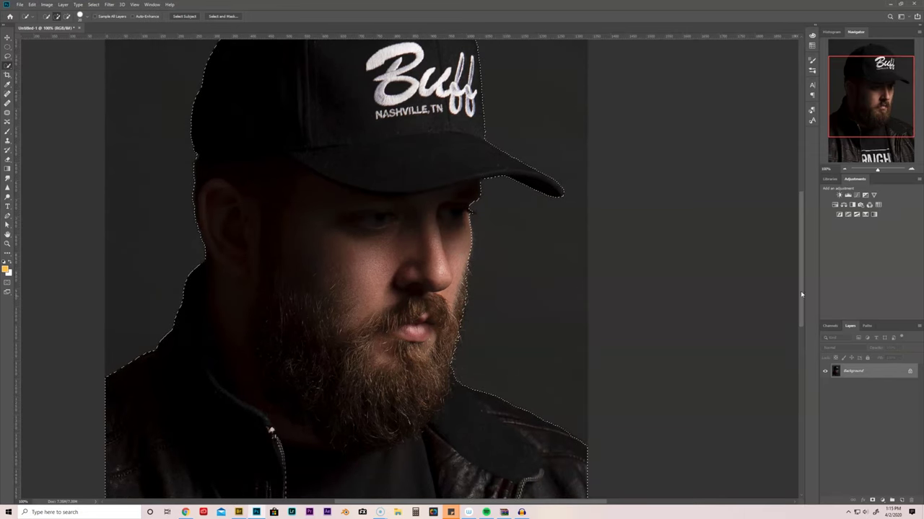
pyautogui.scroll(-7, 800, 291)
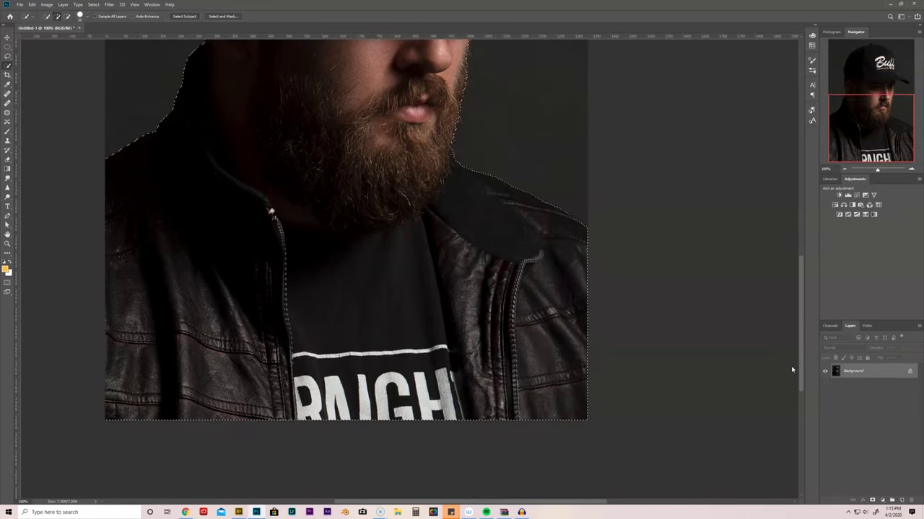
pyautogui.scroll(8, 792, 369)
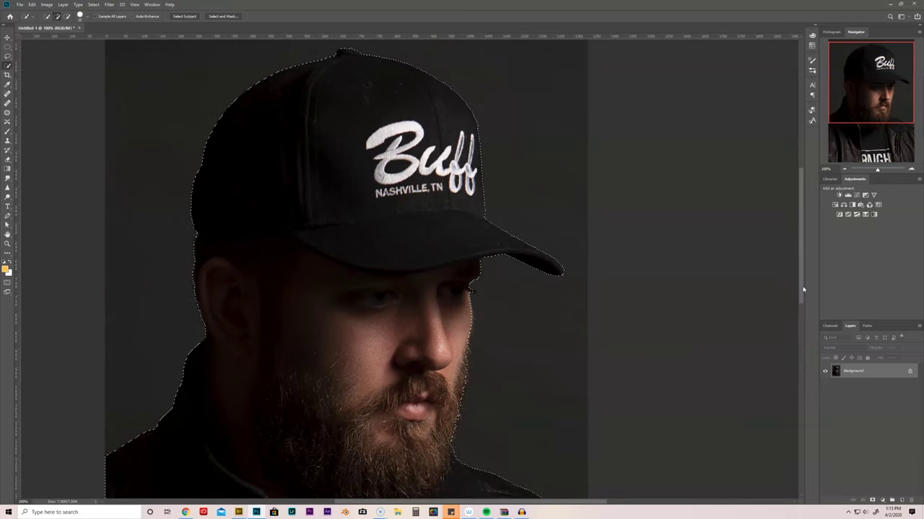
pyautogui.press('ctrl')
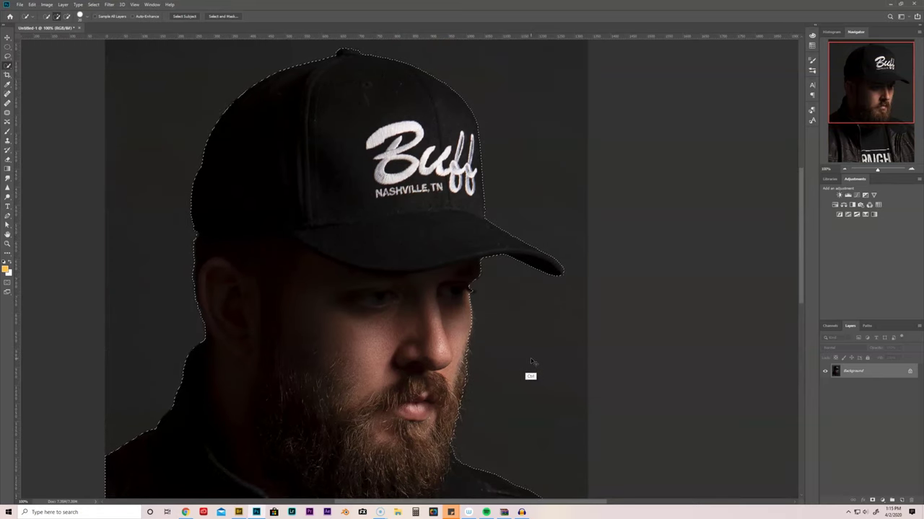
pyautogui.hotkey('ctrl', '0')
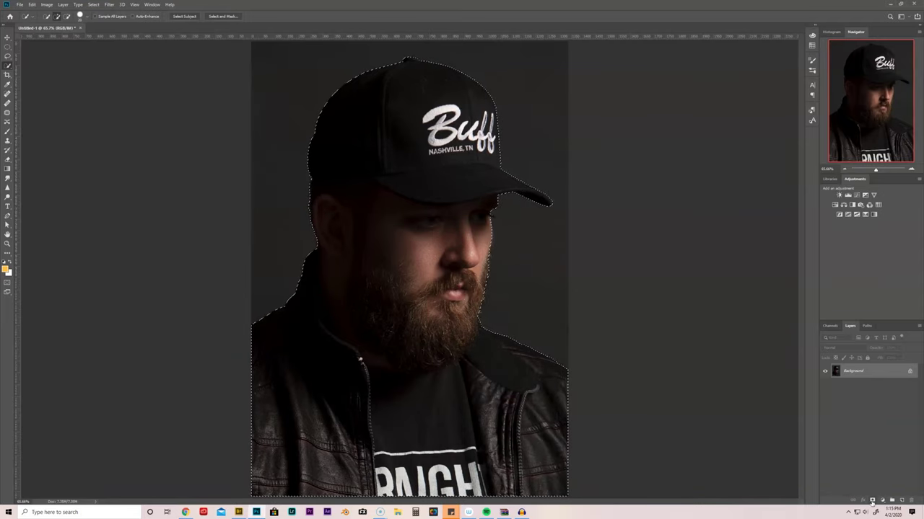
pyautogui.click(871, 500)
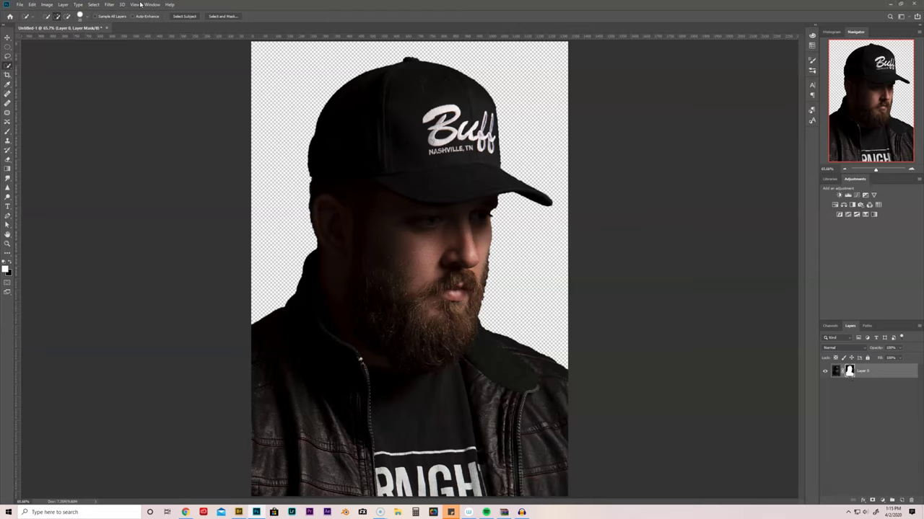
# Step: Smooth the cutout edge in Select and Mask and output it as a new layer with mask
pyautogui.click(94, 7)
pyautogui.click(107, 101)
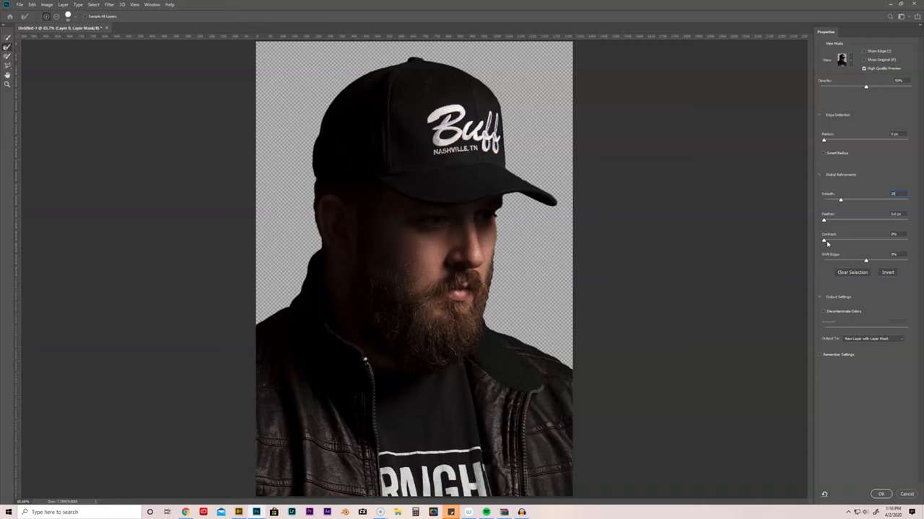
pyautogui.click(880, 495)
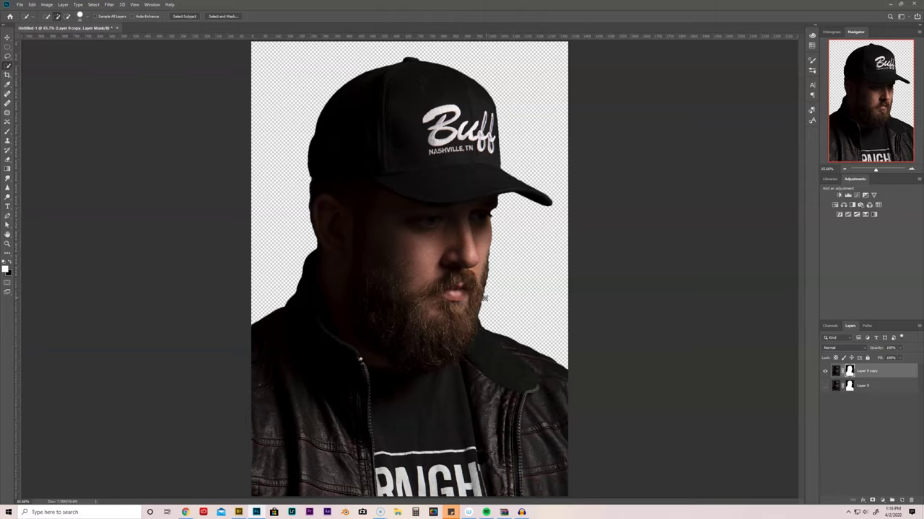
# Step: In Select and Mask, brush the beard's right edge and hair's left edge, outputting Layer 0 copy 2
pyautogui.click(93, 5)
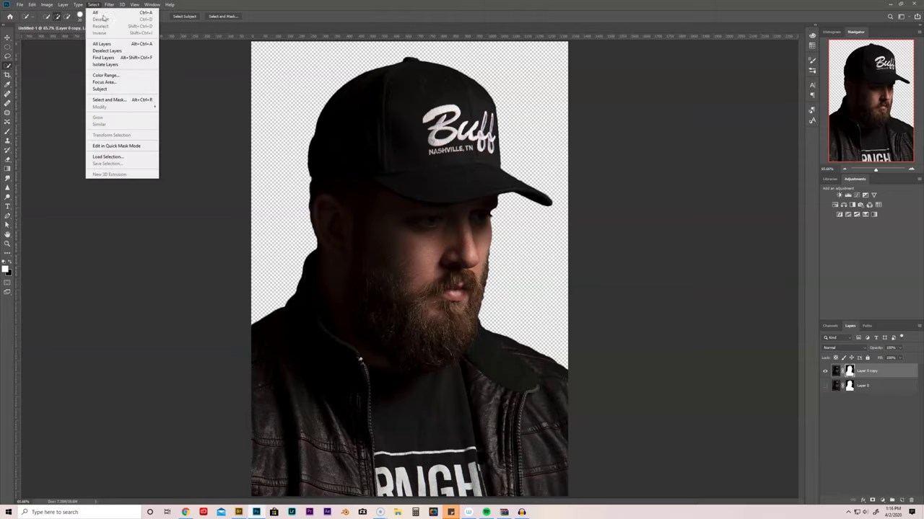
pyautogui.click(108, 100)
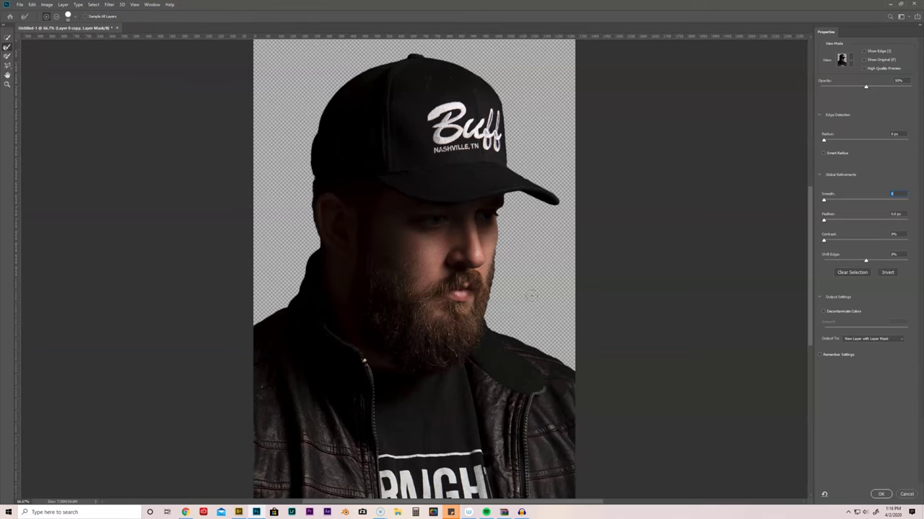
pyautogui.hotkey('ctrl', '1')
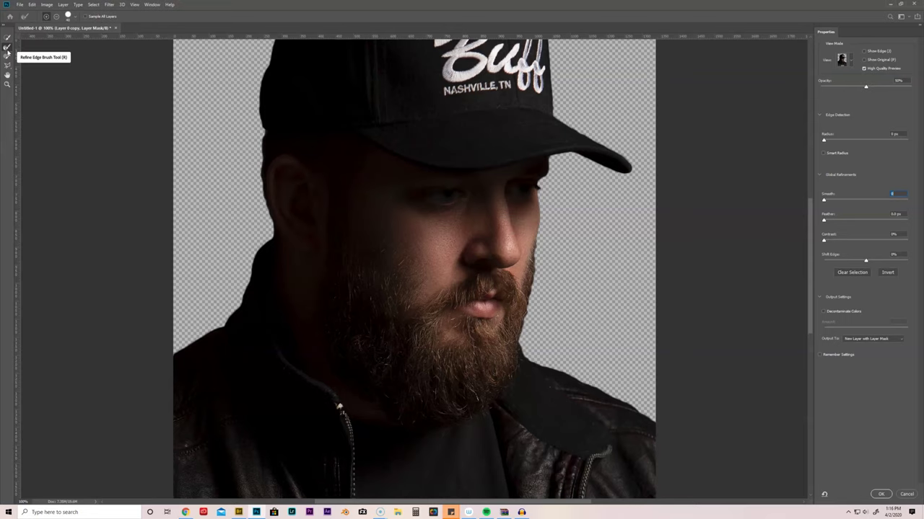
pyautogui.click(7, 48)
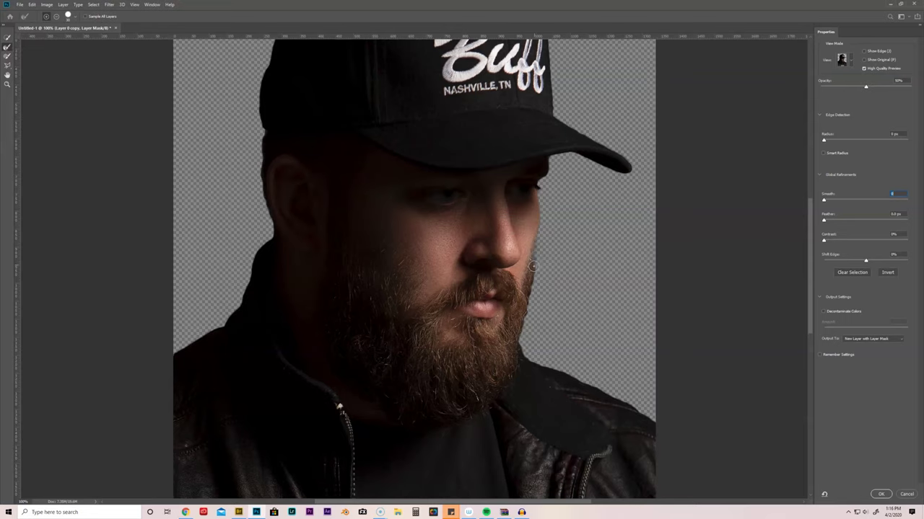
pyautogui.moveTo(528, 287)
pyautogui.mouseDown()
pyautogui.moveTo(520, 341)
pyautogui.moveTo(535, 269)
pyautogui.mouseUp()
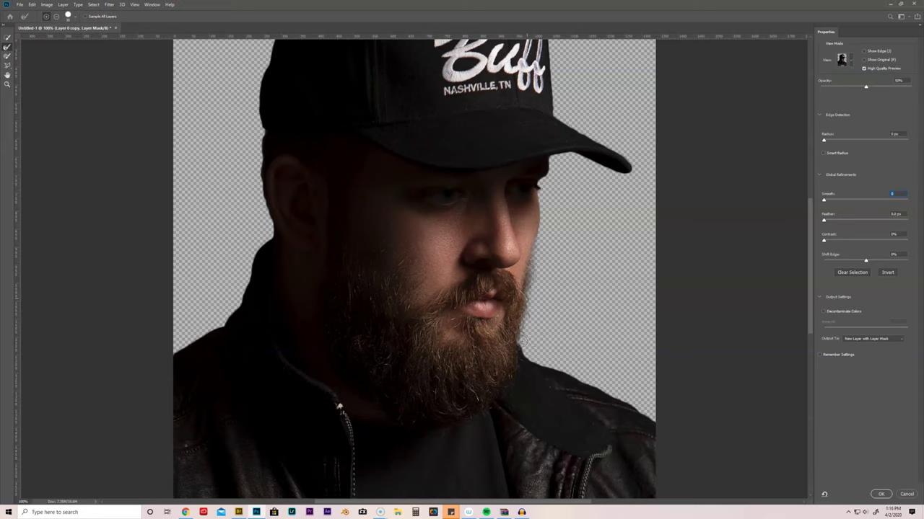
pyautogui.moveTo(274, 235); pyautogui.dragTo(261, 141)
pyautogui.click(880, 495)
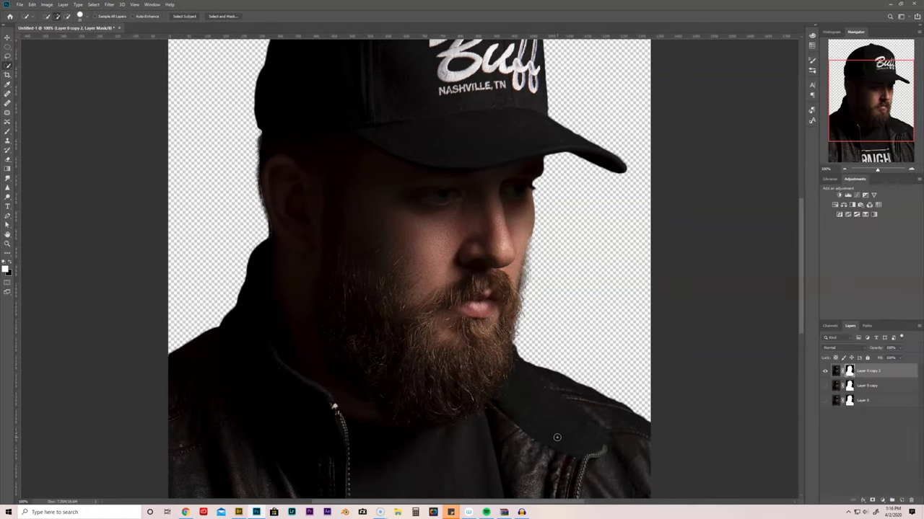
# Step: Delete the two older cutout layers and make Layer 0 copy 2's mask active
pyautogui.click(873, 397)
pyautogui.press('Delete')
pyautogui.press('Delete')
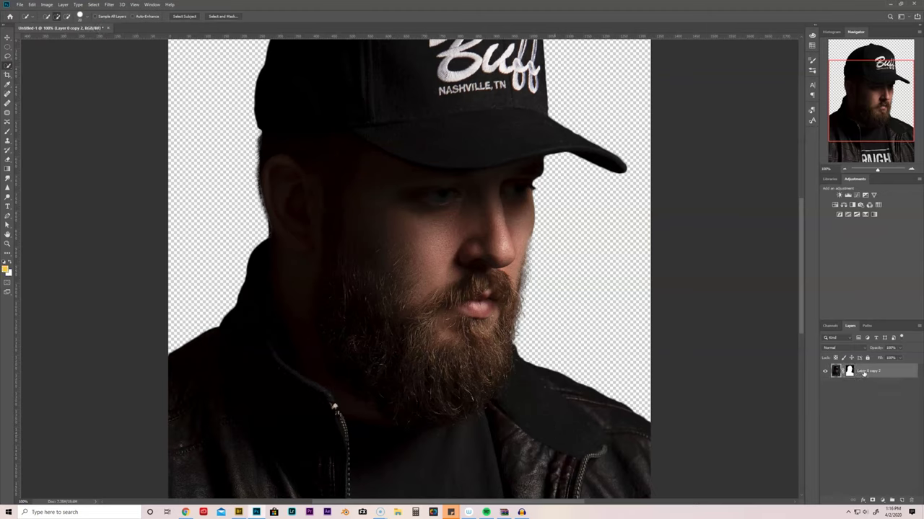
pyautogui.click(848, 372)
pyautogui.hotkey('ctrl', '+')
pyautogui.hotkey('ctrl', '+')
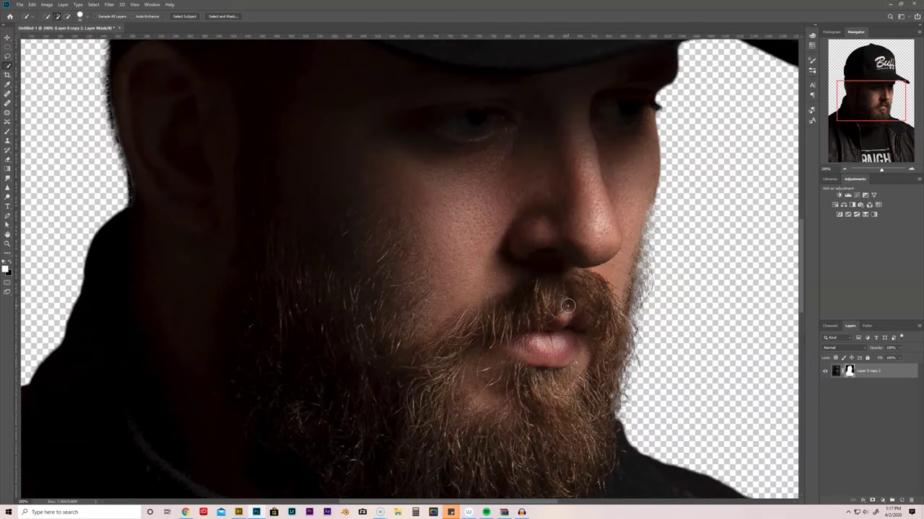
pyautogui.moveTo(563, 303); pyautogui.dragTo(560, 218)
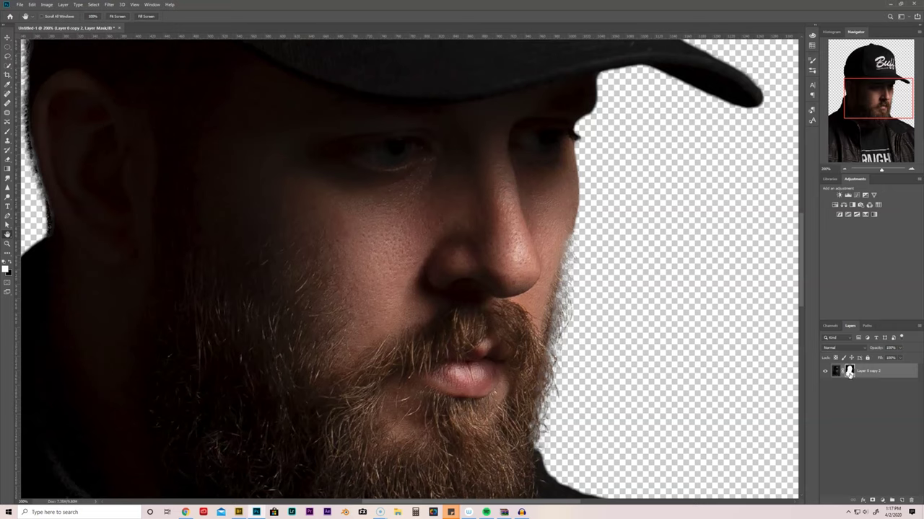
# Step: Set up a soft 34 px brush for painting on the mask
pyautogui.press('b')
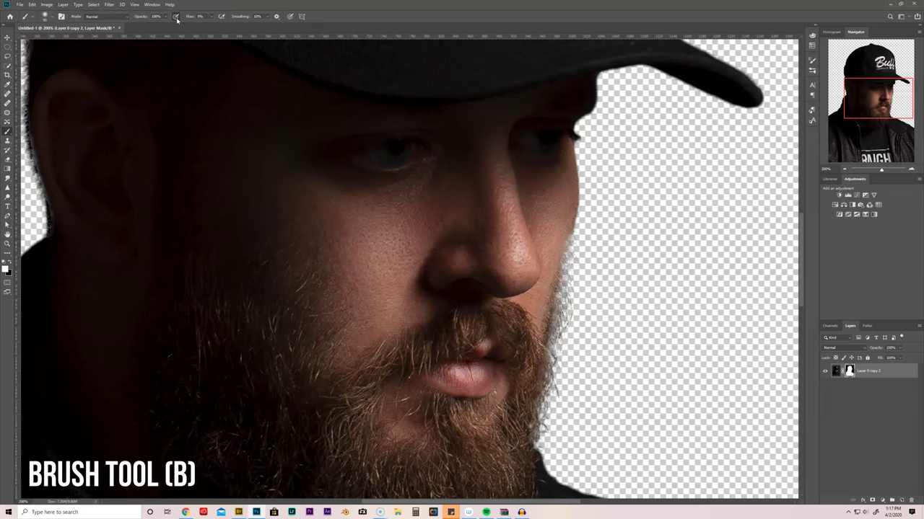
pyautogui.click(210, 16)
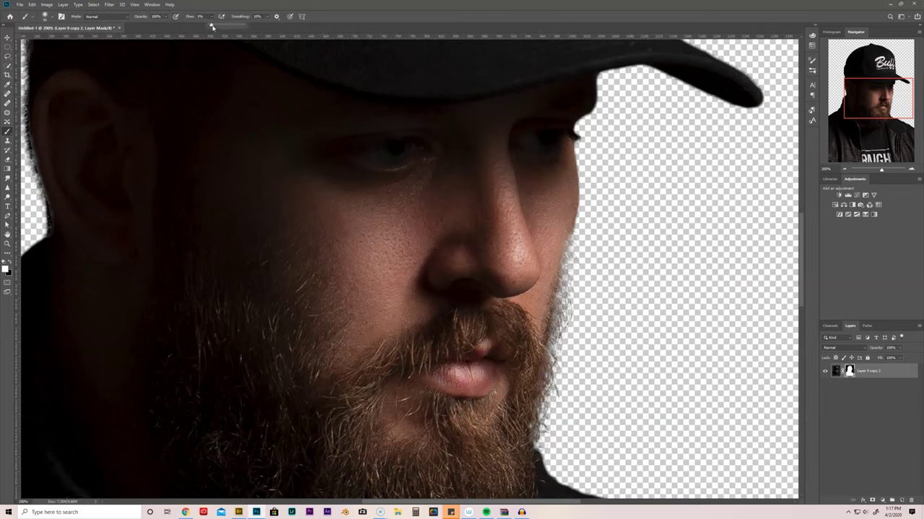
pyautogui.rightClick(497, 224)
pyautogui.moveTo(538, 241); pyautogui.dragTo(534, 242)
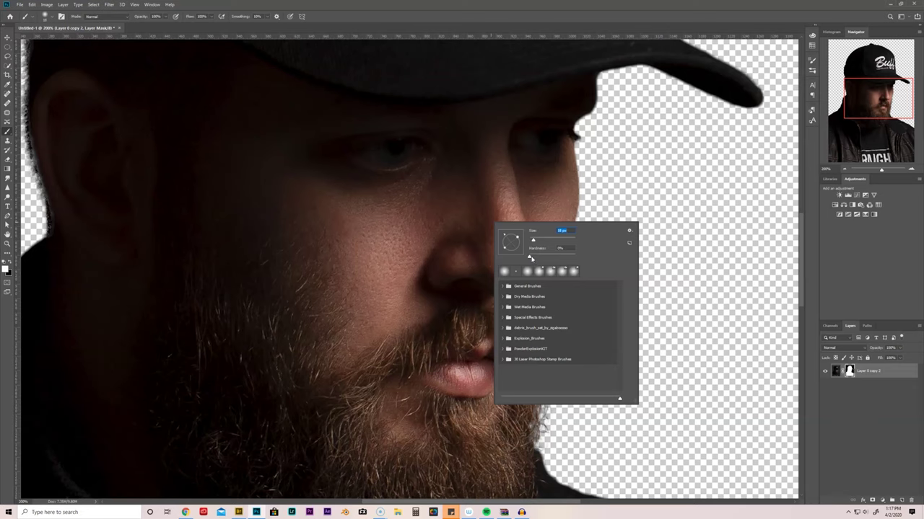
pyautogui.click(521, 204)
# Step: Paint the mask along the beard and the ear's hair edge, then view the whole portrait
pyautogui.hotkey('ctrl', '+')
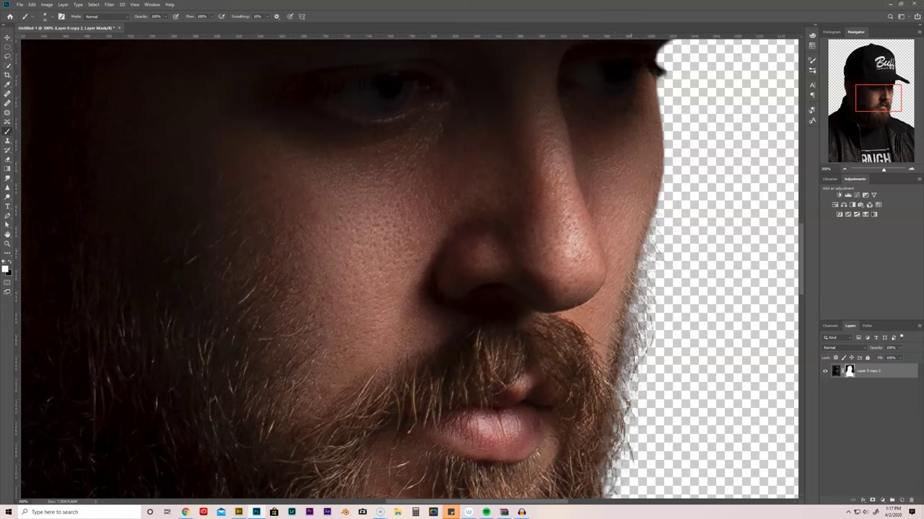
pyautogui.hotkey('ctrl', '-')
pyautogui.hotkey('ctrl', '-')
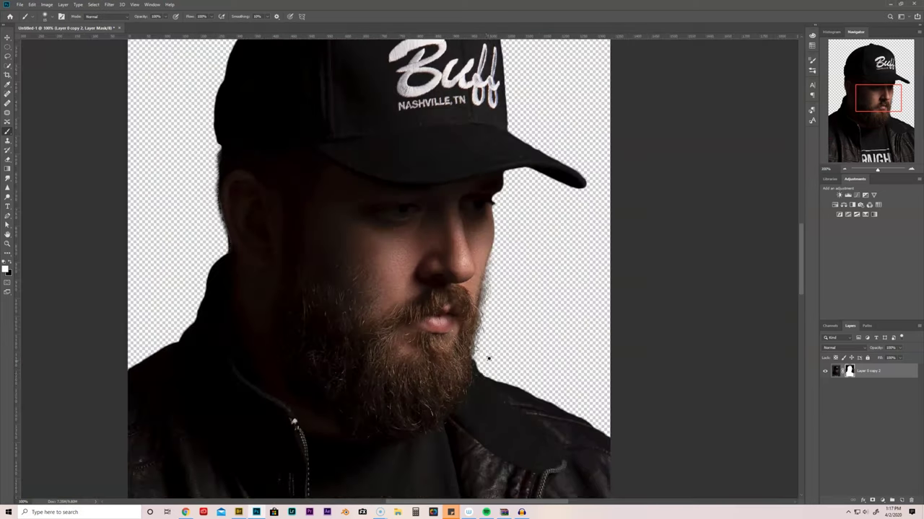
pyautogui.hotkey('ctrl', '+')
pyautogui.hotkey('ctrl', '+')
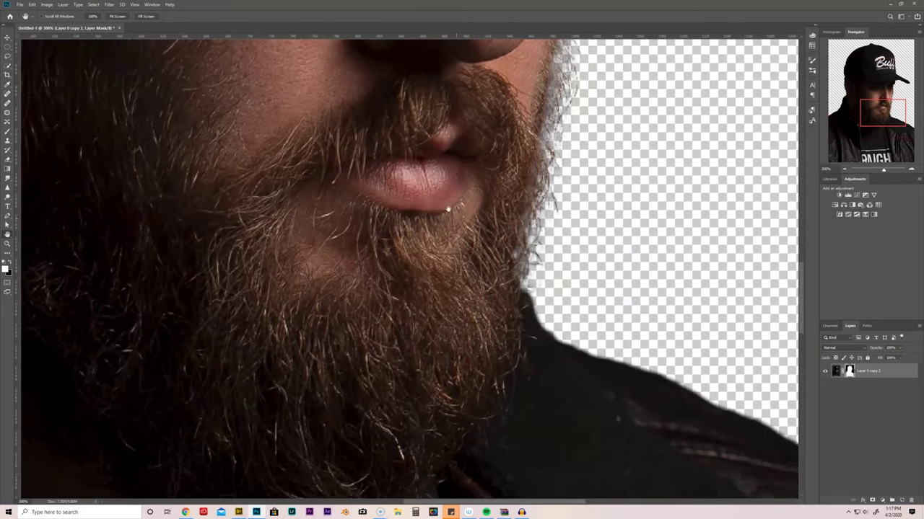
pyautogui.press('b')
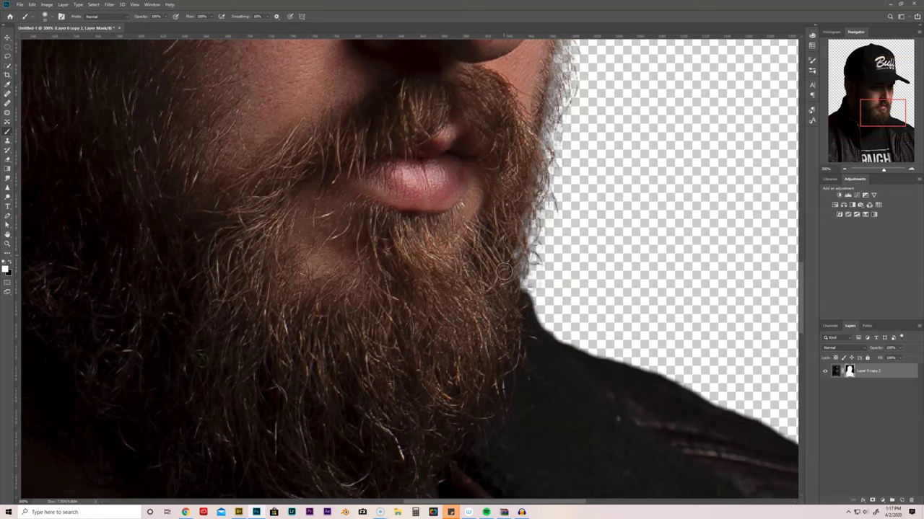
pyautogui.hotkey('ctrl', '-')
pyautogui.hotkey('ctrl', '-')
pyautogui.hotkey('ctrl', '-')
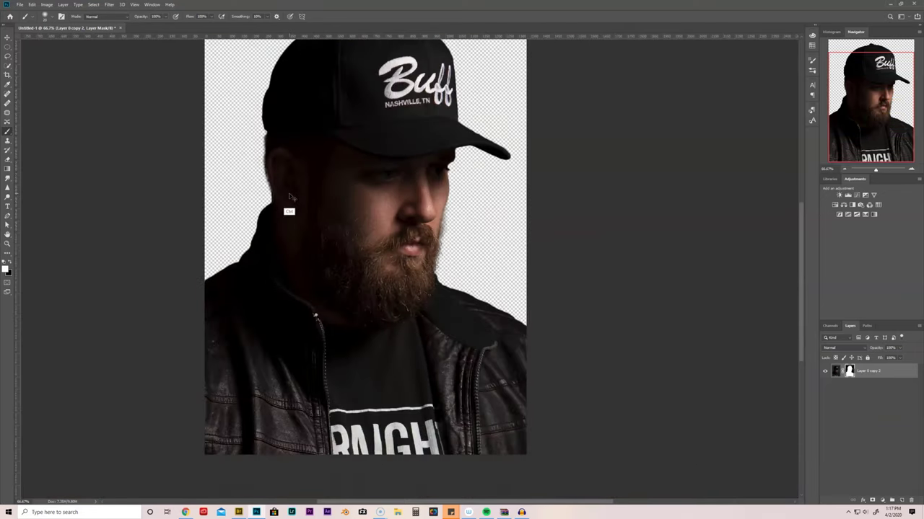
pyautogui.hotkey('ctrl', '+')
pyautogui.hotkey('ctrl', '+')
pyautogui.moveTo(281, 181); pyautogui.dragTo(553, 363)
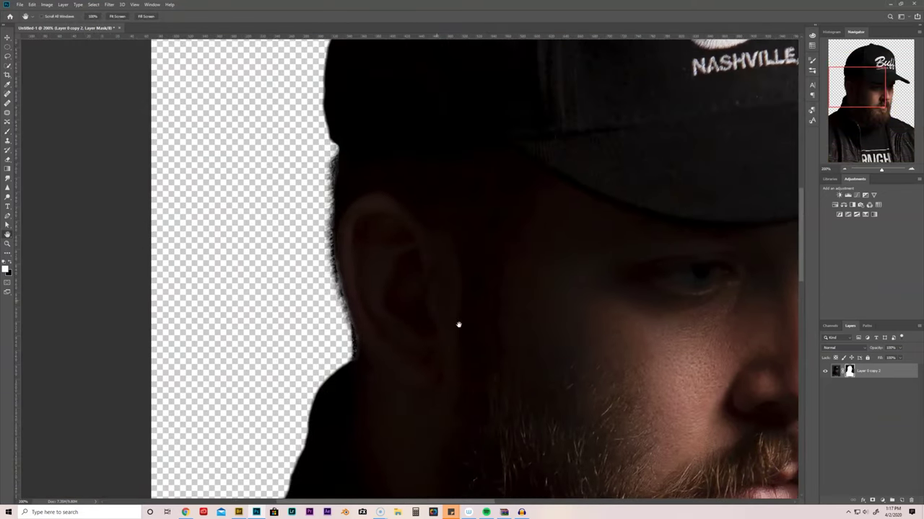
pyautogui.hotkey('ctrl', '+')
pyautogui.moveTo(377, 301); pyautogui.dragTo(478, 278)
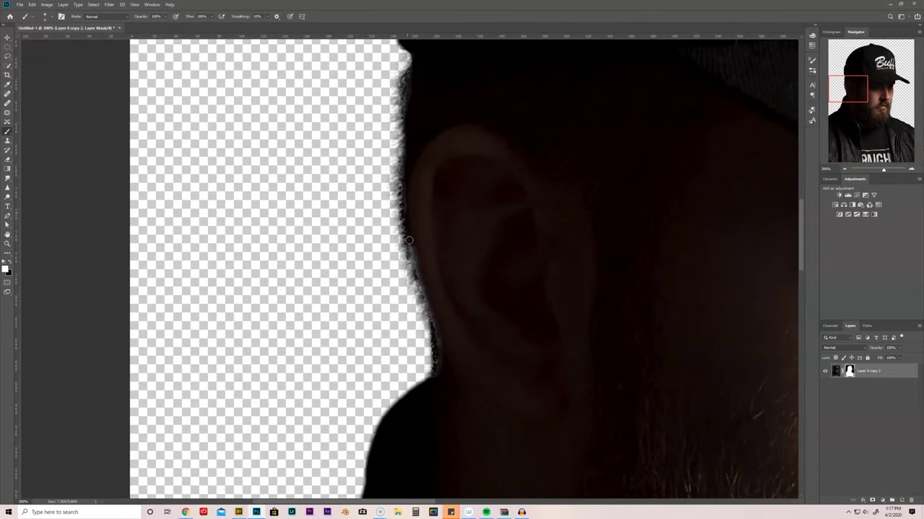
pyautogui.moveTo(408, 240); pyautogui.dragTo(444, 380)
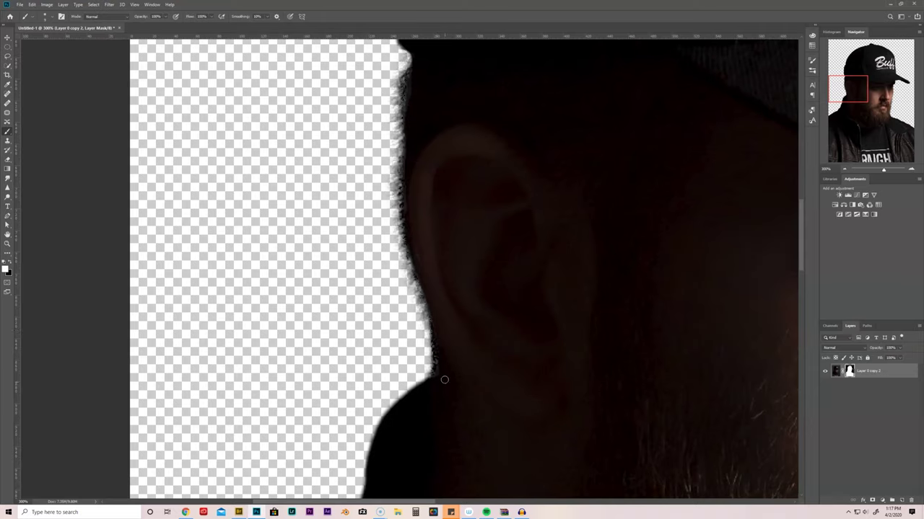
pyautogui.hotkey('ctrl', '-')
pyautogui.hotkey('ctrl', '-')
pyautogui.hotkey('ctrl', '-')
pyautogui.hotkey('ctrl', '-')
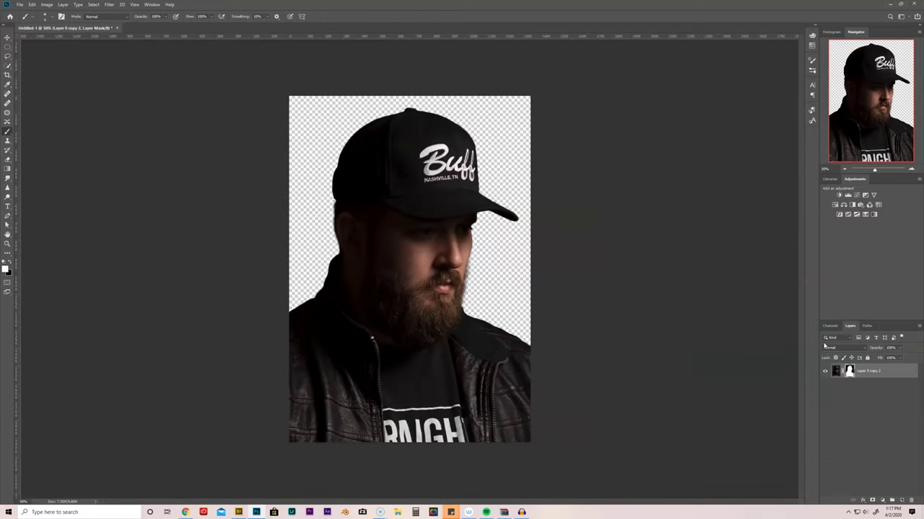
# Step: Create a new layer named bg and fill it white with the Paint Bucket
pyautogui.hotkey('ctrl', 'shift', 'n')
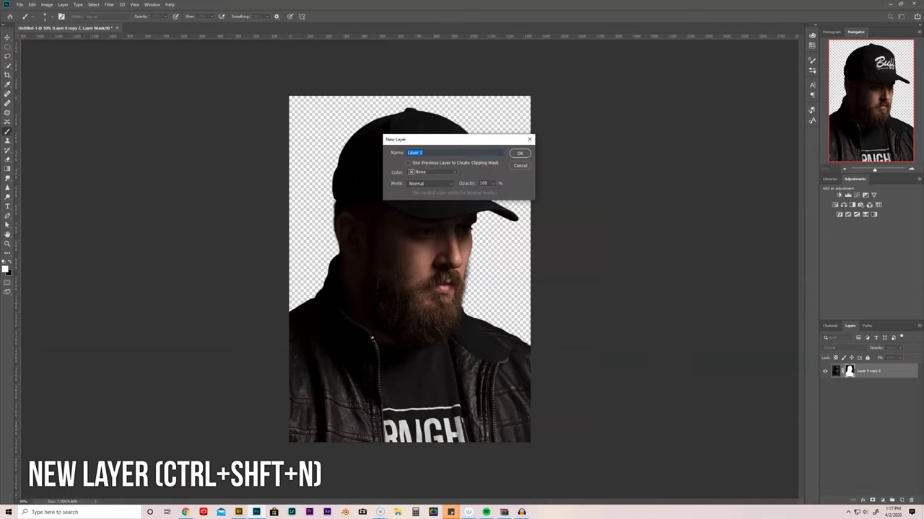
pyautogui.write('bg')
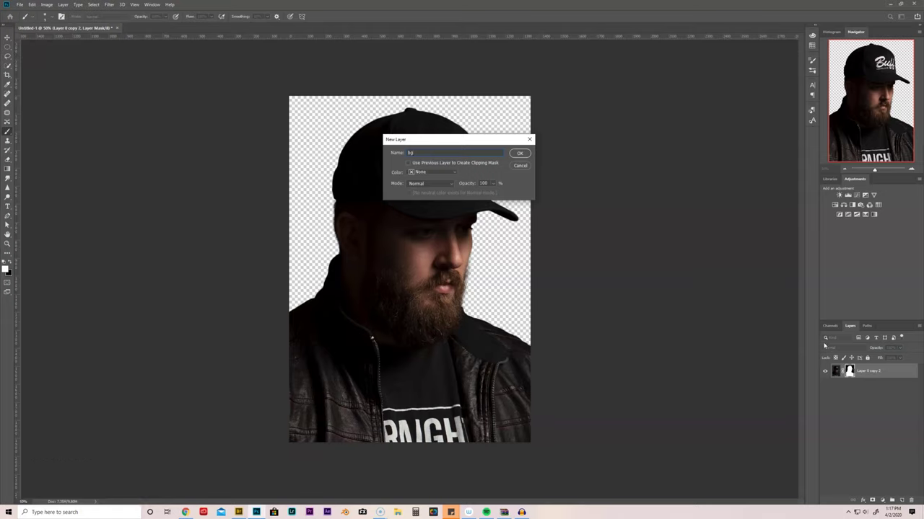
pyautogui.press('Return')
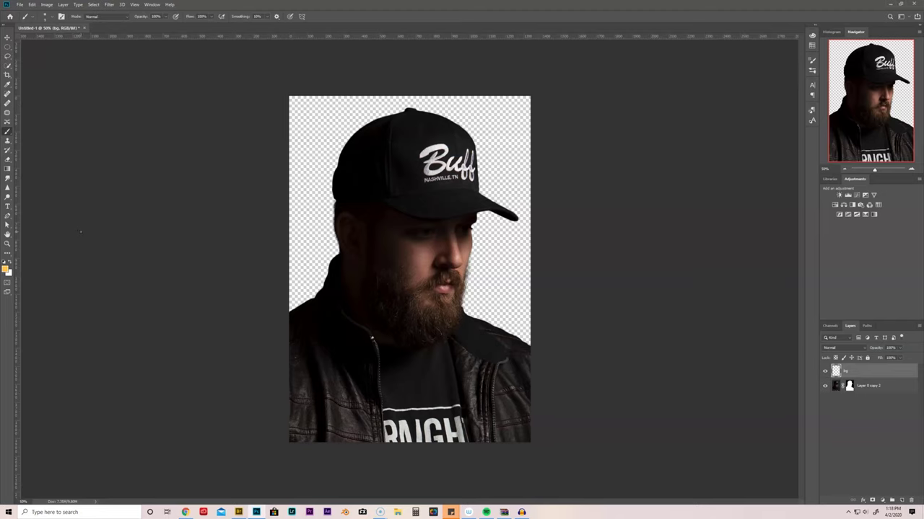
pyautogui.press('g')
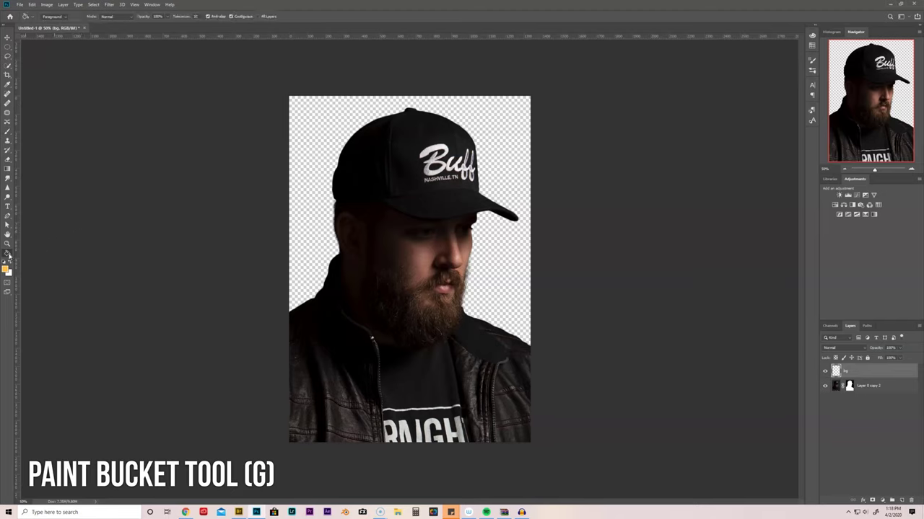
pyautogui.click(6, 262)
pyautogui.click(10, 264)
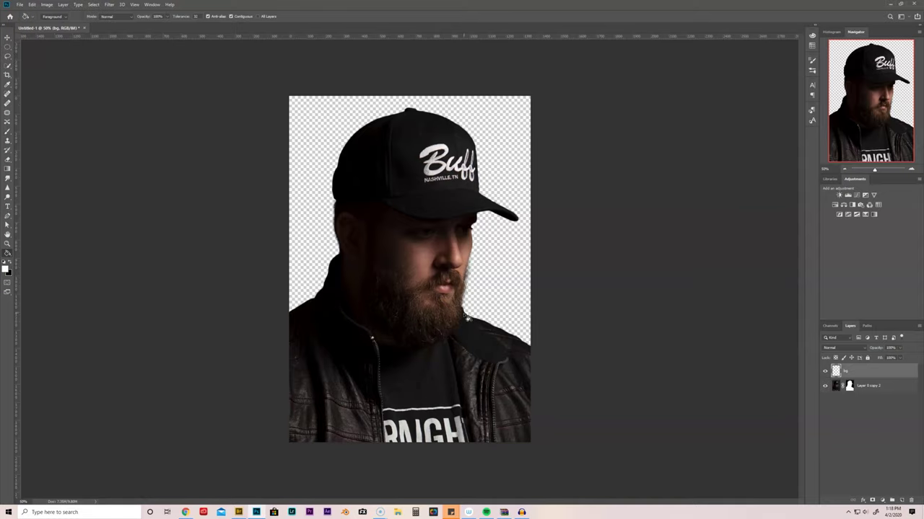
pyautogui.click(488, 309)
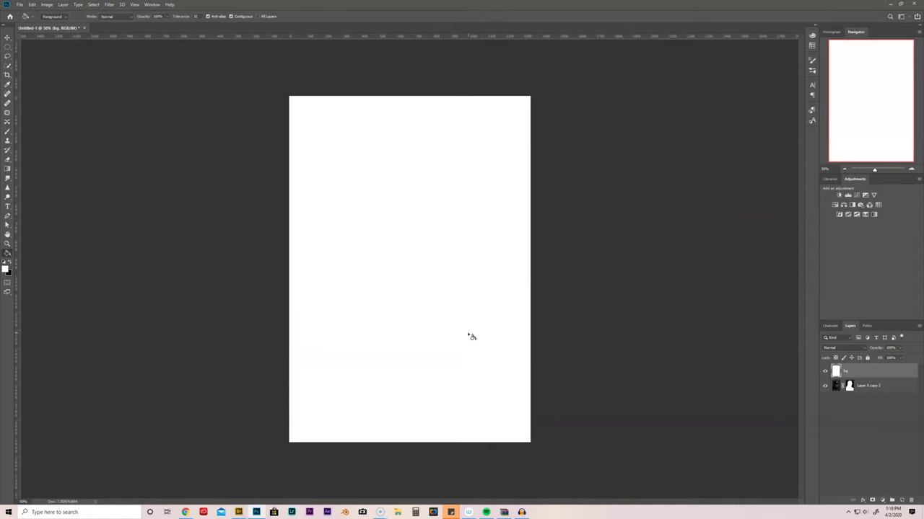
# Step: Move bg below the portrait and rename the portrait layer 'Fac'
pyautogui.moveTo(864, 374); pyautogui.dragTo(864, 391)
pyautogui.doubleClick(868, 371)
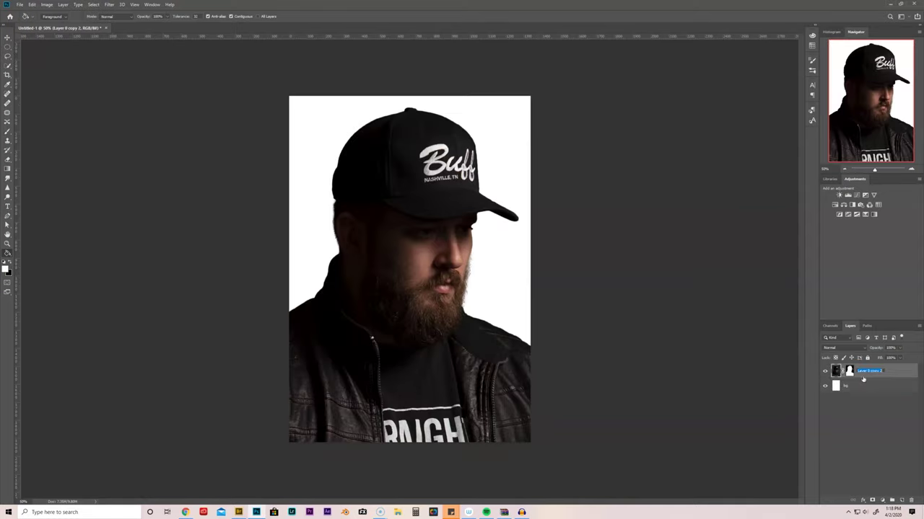
pyautogui.write('Face')
pyautogui.press('Return')
# Step: Add a Black & White adjustment, preview Darker and other presets, and settle on Default
pyautogui.click(853, 206)
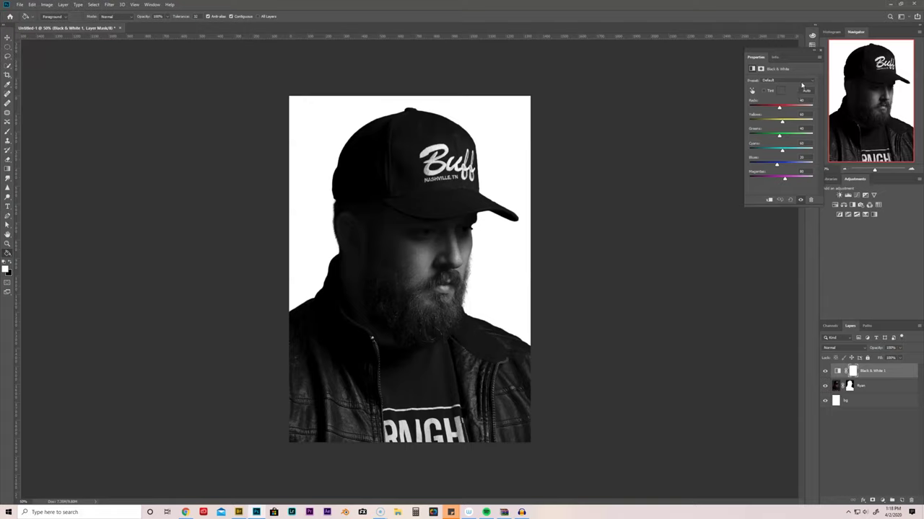
pyautogui.click(800, 84)
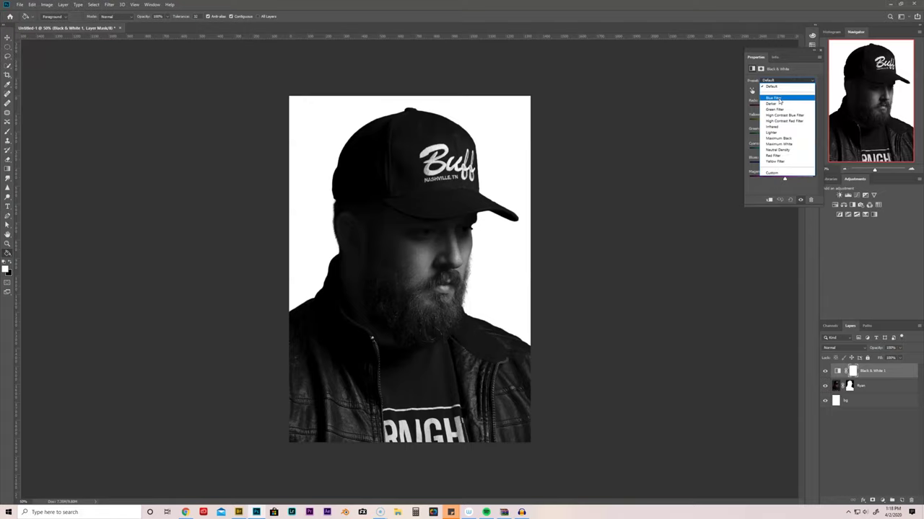
pyautogui.click(781, 101)
pyautogui.press('Down')
pyautogui.press('Down')
pyautogui.press('Down')
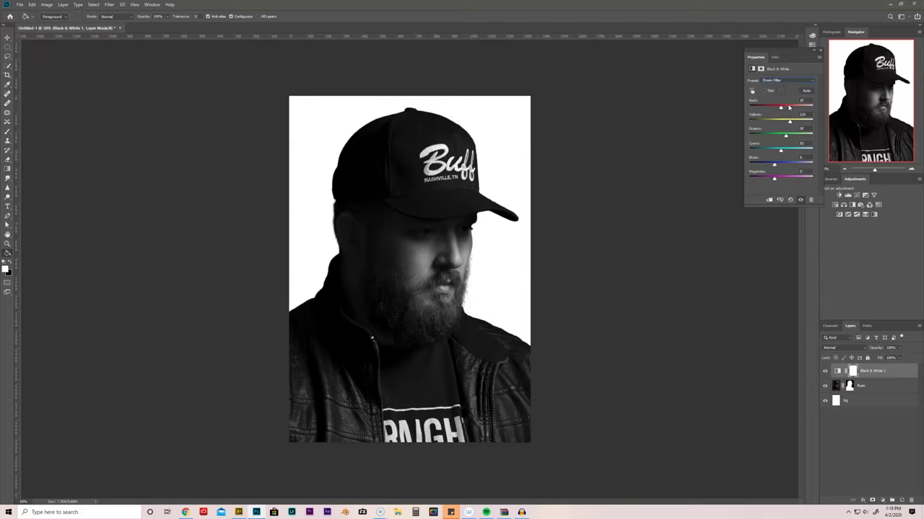
pyautogui.press('Down')
pyautogui.press('Down')
pyautogui.press('Down')
pyautogui.press('Down')
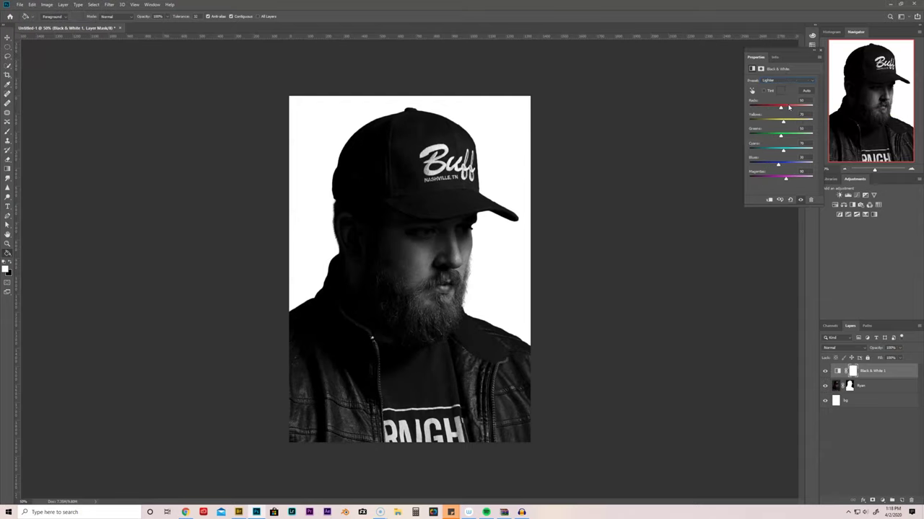
pyautogui.press('Down')
pyautogui.press('Down')
pyautogui.press('Down')
pyautogui.press('Down')
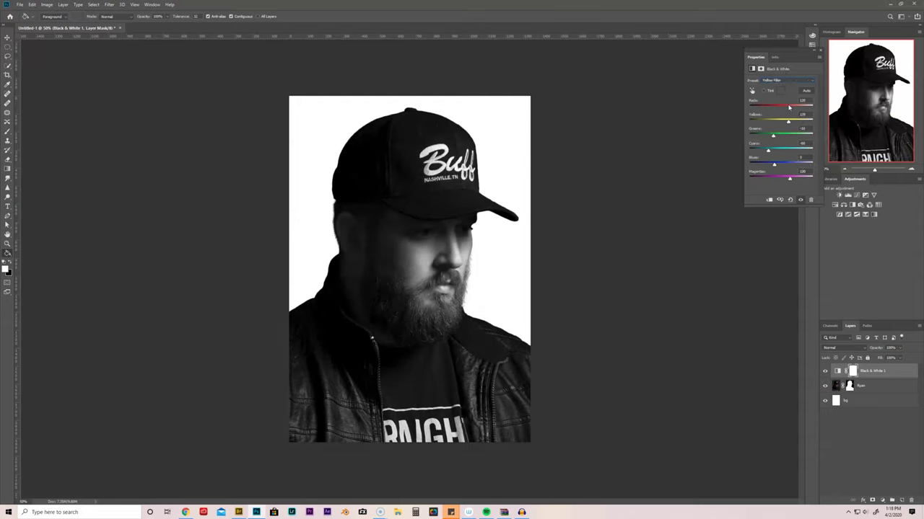
pyautogui.press('Up')
pyautogui.press('Up')
pyautogui.press('Up')
pyautogui.press('Up')
pyautogui.press('Up')
pyautogui.press('Up')
pyautogui.press('Up')
pyautogui.press('Up')
pyautogui.press('Up')
pyautogui.press('Up')
pyautogui.press('Up')
pyautogui.press('Up')
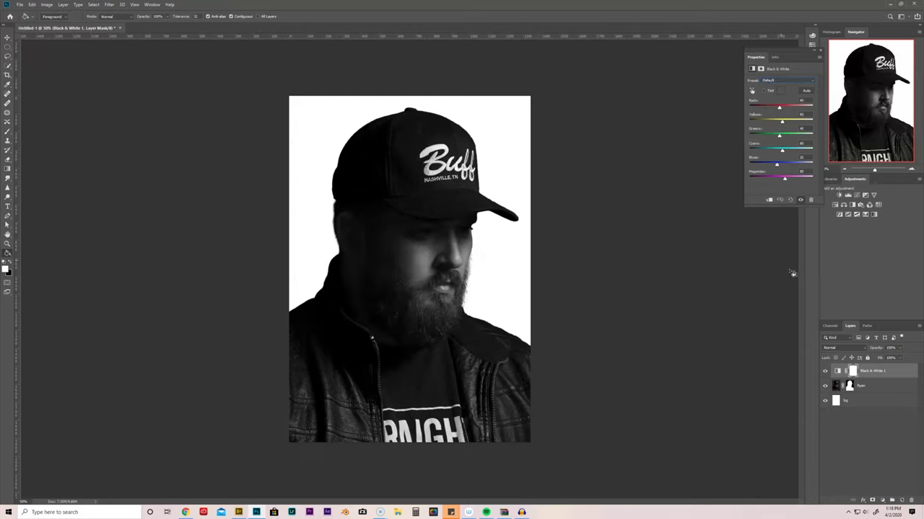
pyautogui.click(821, 51)
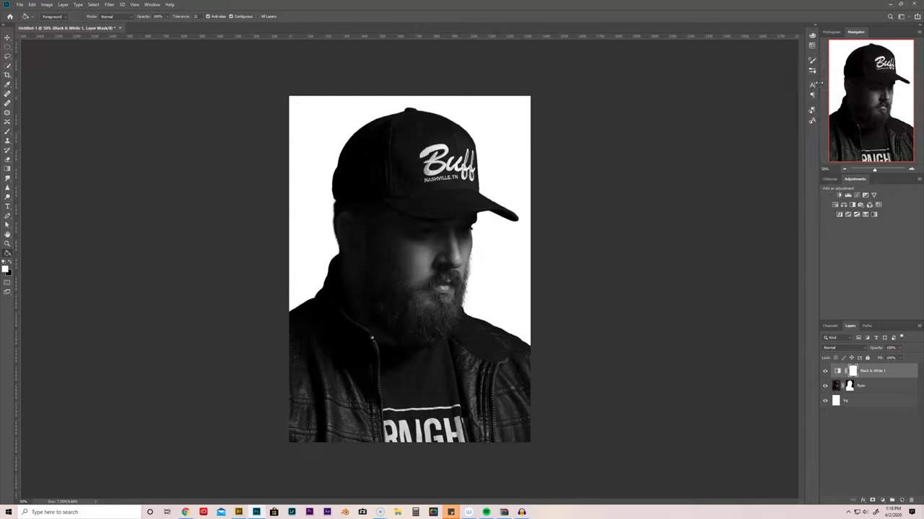
# Step: Add a Levels adjustment and drag the black, midtone and white sliders for stronger contrast
pyautogui.click(848, 197)
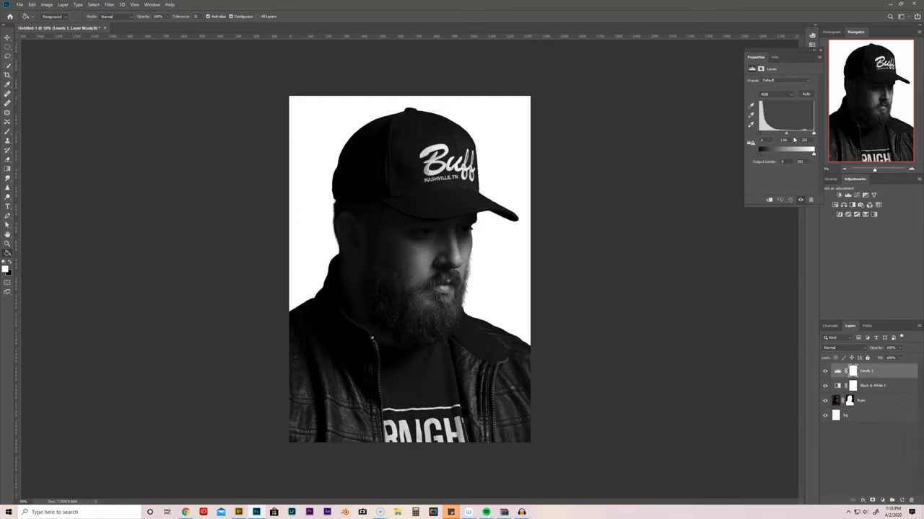
pyautogui.moveTo(814, 134); pyautogui.dragTo(762, 131)
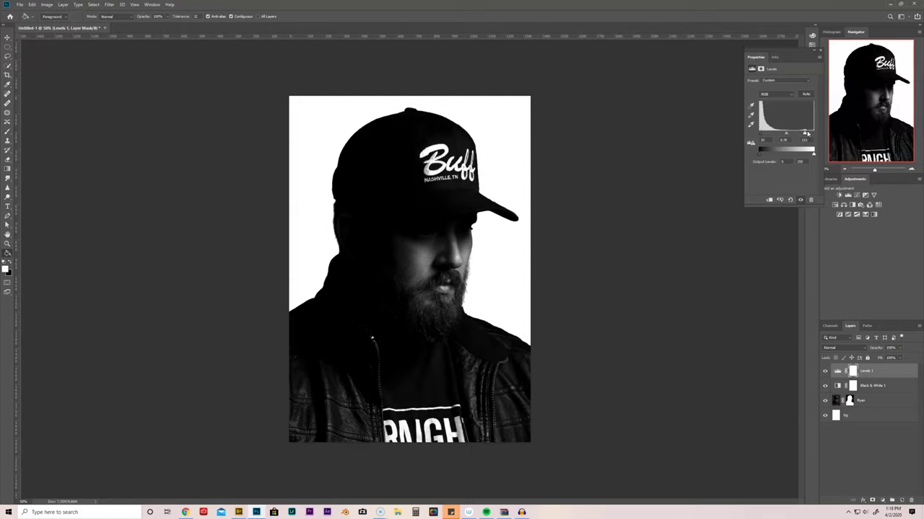
pyautogui.moveTo(806, 135); pyautogui.dragTo(796, 132)
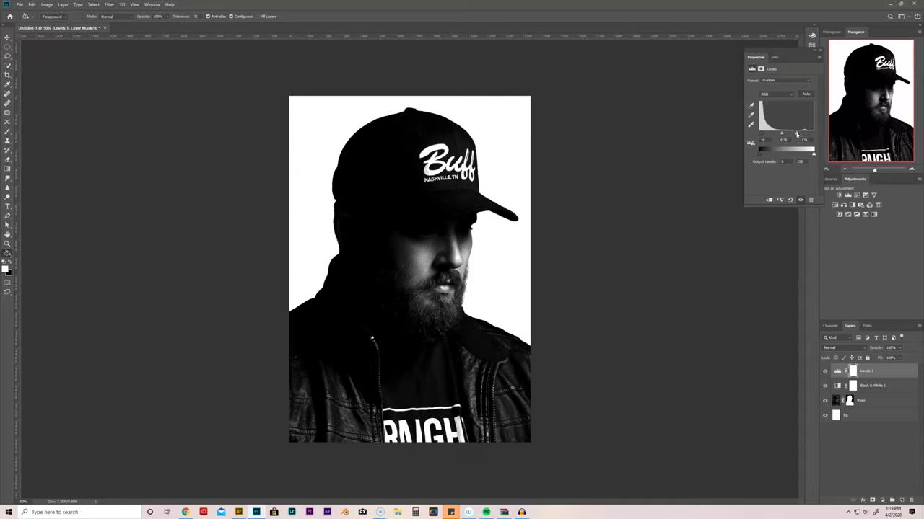
pyautogui.moveTo(796, 134); pyautogui.dragTo(798, 132)
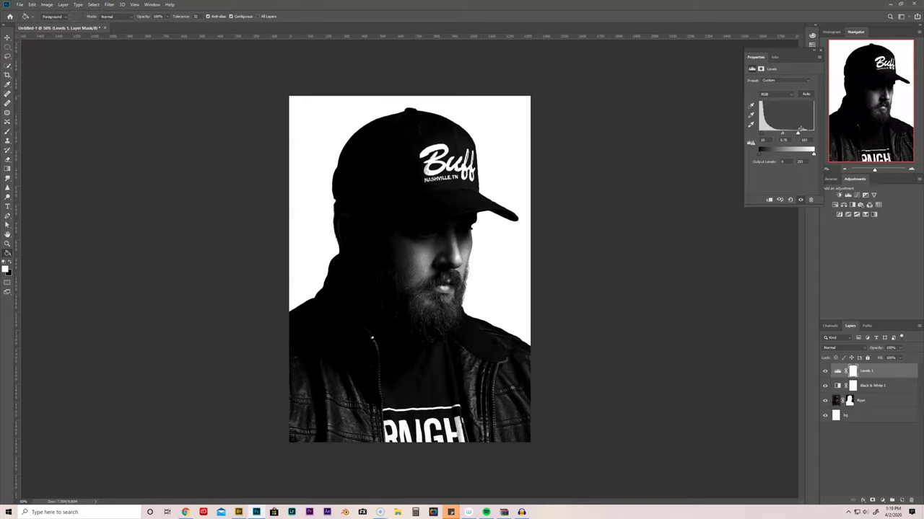
pyautogui.click(820, 52)
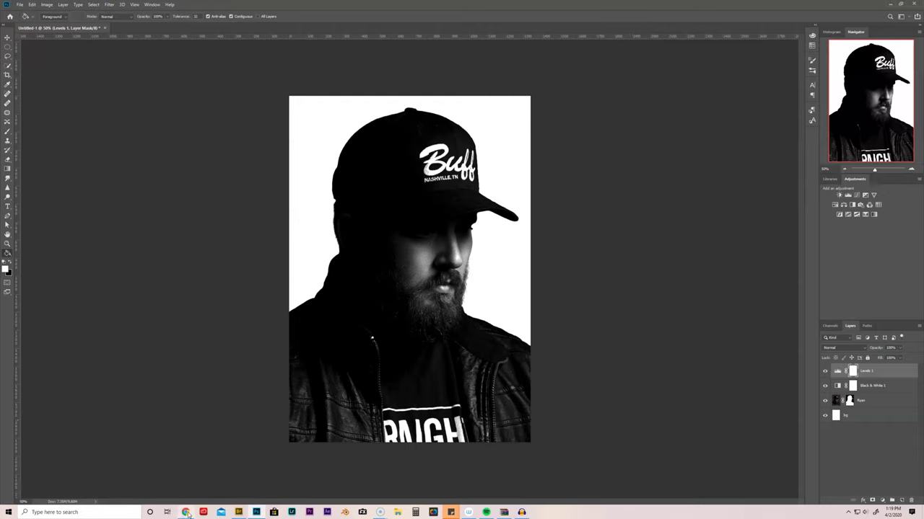
# Step: Switch to the Engraved Repeat Patterns page in the browser and look through it
pyautogui.moveTo(186, 513)
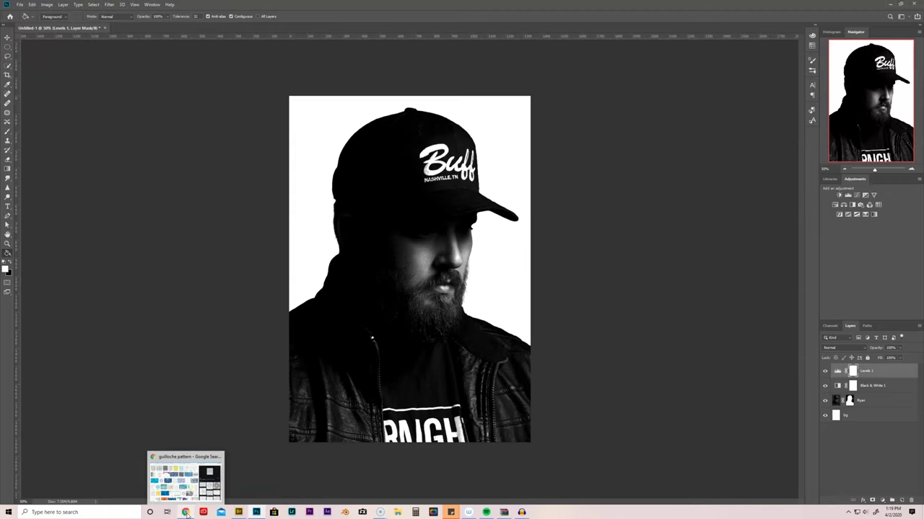
pyautogui.click(186, 513)
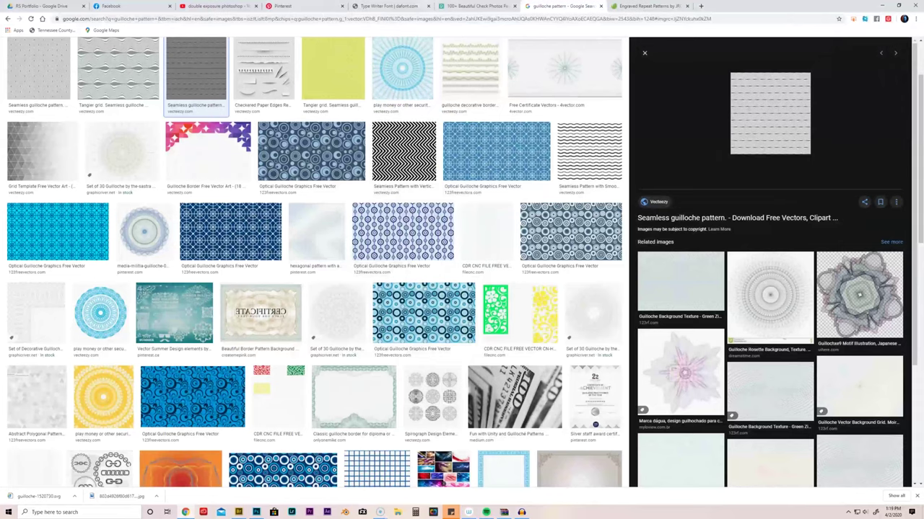
pyautogui.click(636, 10)
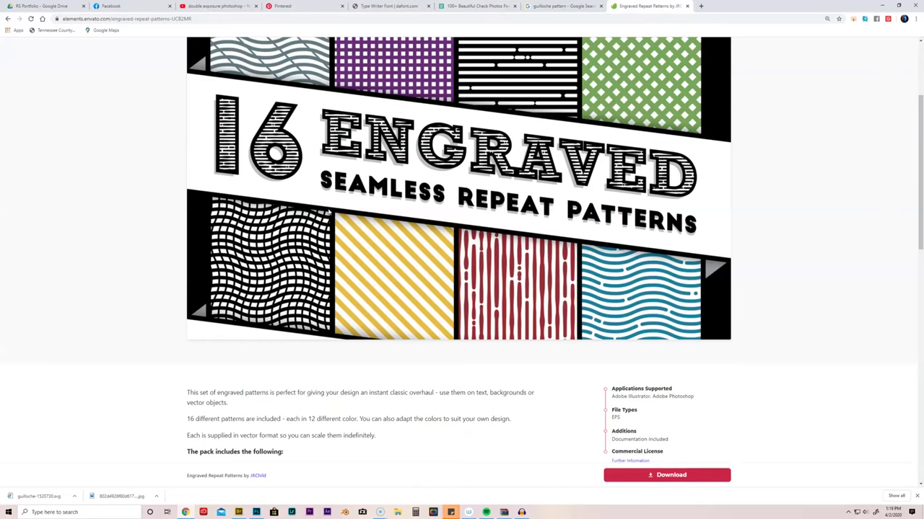
pyautogui.scroll(2, 91, 295)
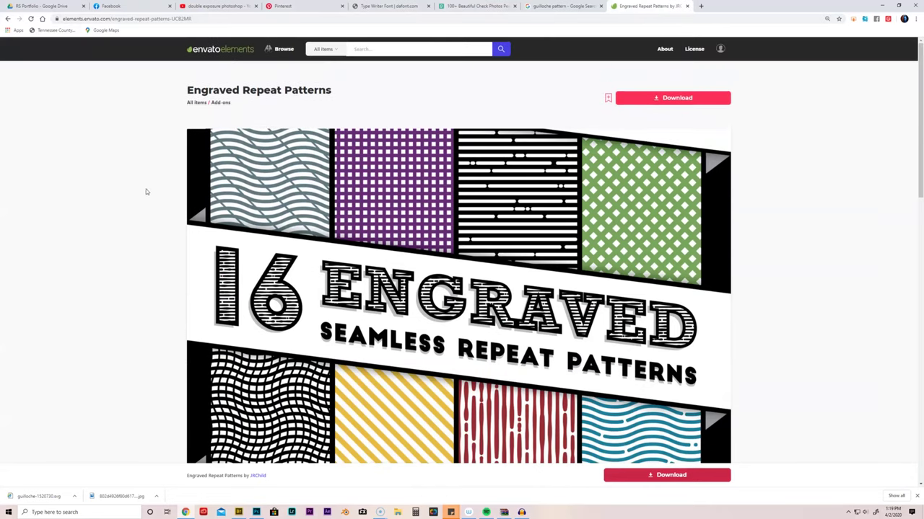
pyautogui.scroll(-1, 113, 299)
pyautogui.scroll(-3, 114, 298)
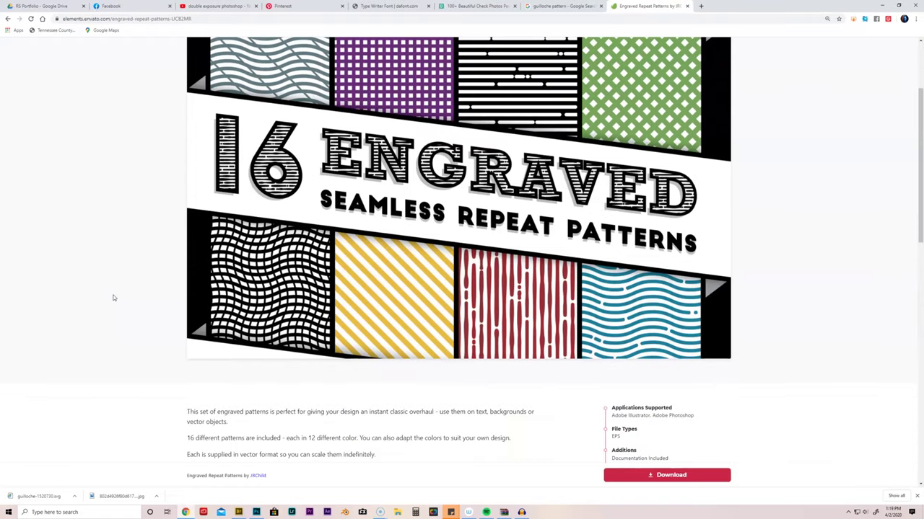
pyautogui.scroll(1, 113, 298)
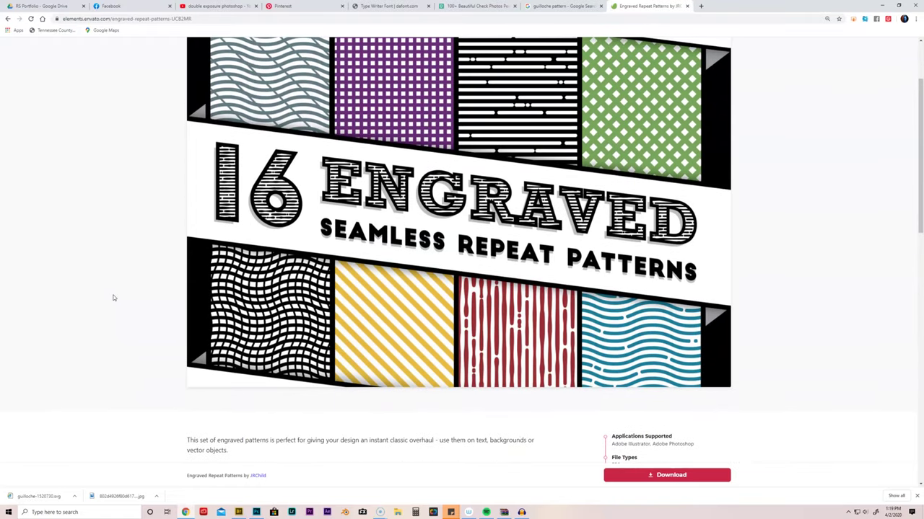
pyautogui.scroll(1, 143, 285)
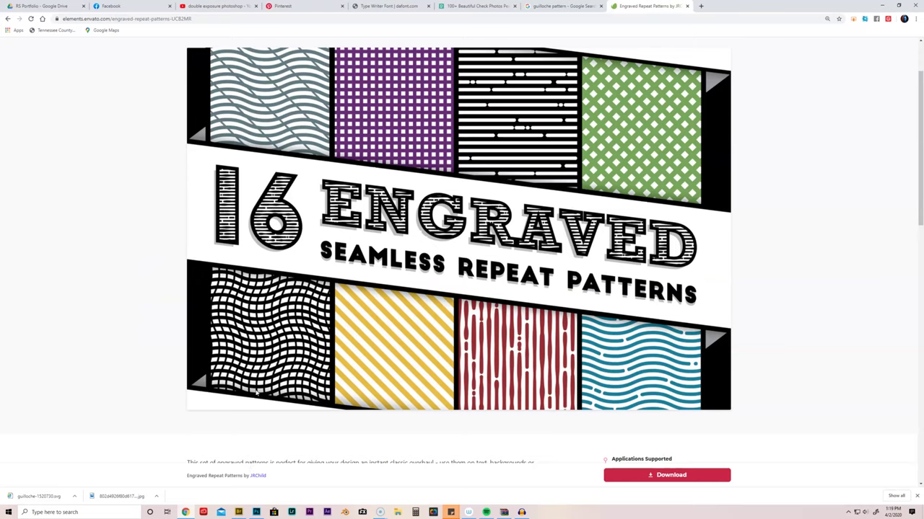
# Step: Show the downloaded guilloche file in its folder and minimize the browser
pyautogui.click(76, 498)
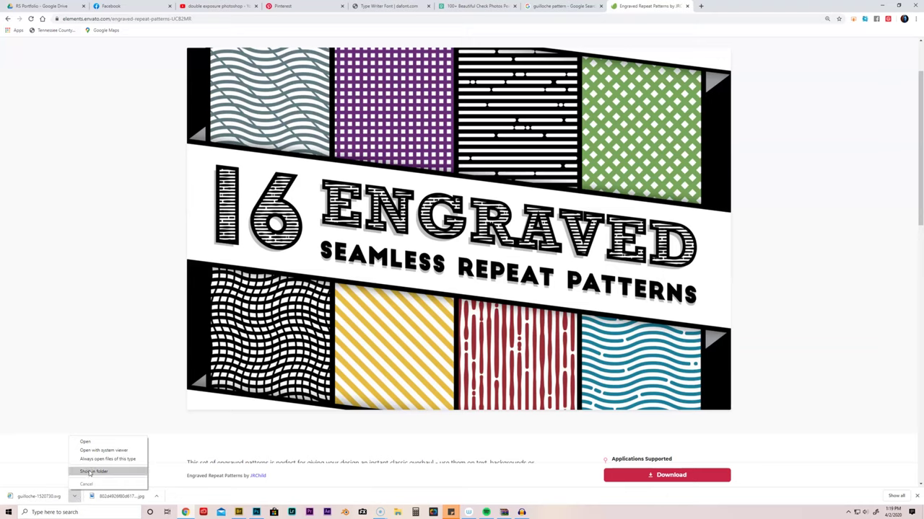
pyautogui.click(89, 473)
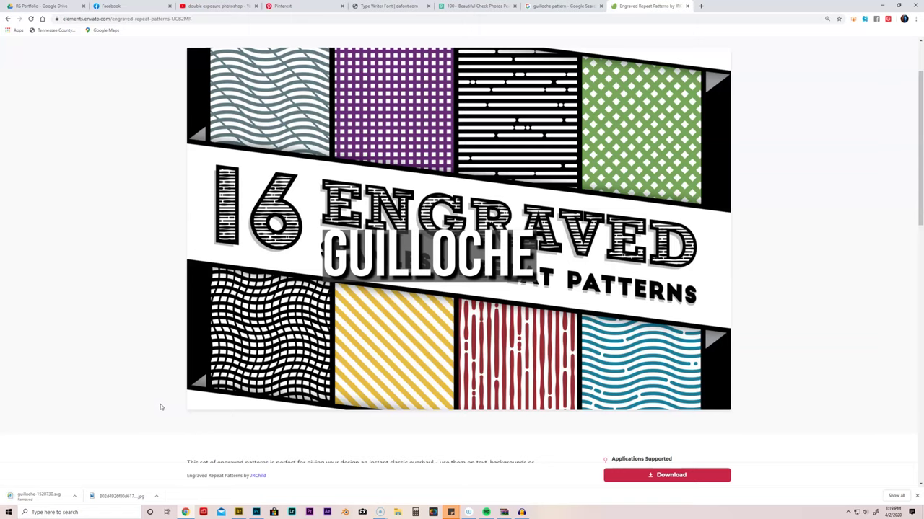
pyautogui.rightClick(105, 494)
pyautogui.click(105, 402)
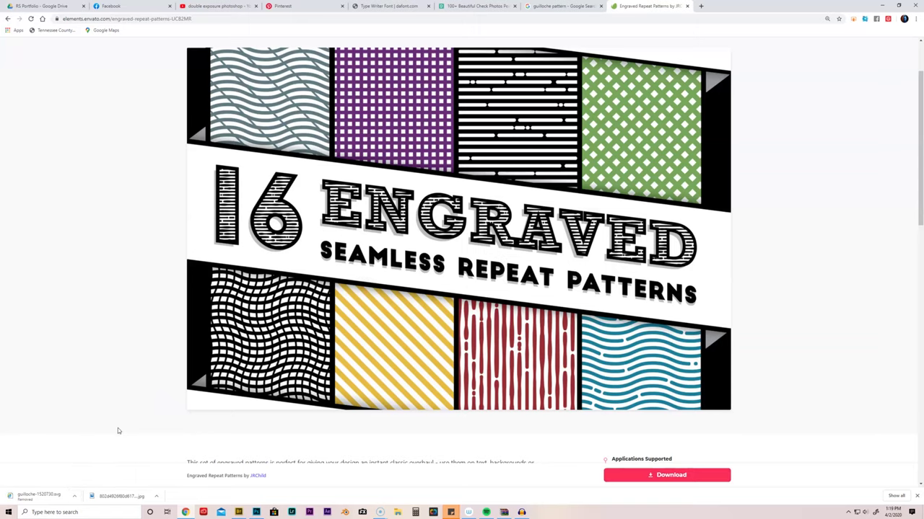
pyautogui.scroll(2, 118, 431)
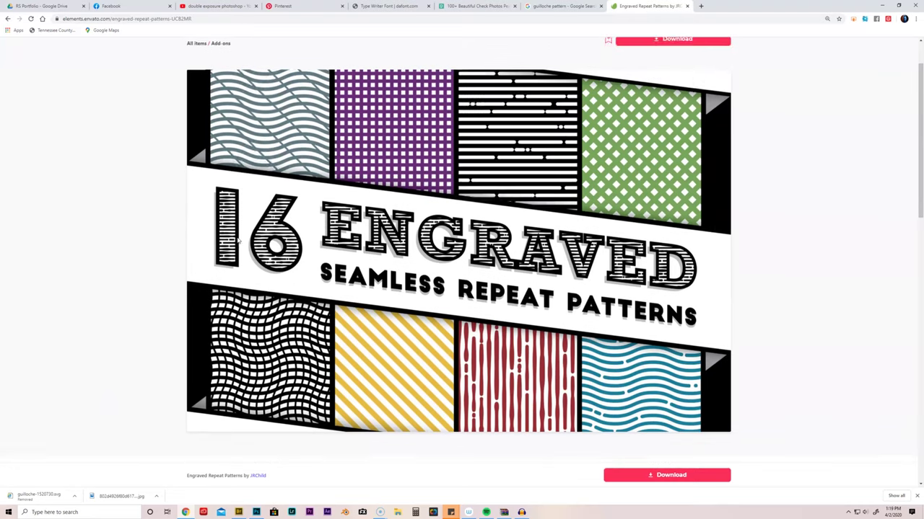
pyautogui.scroll(-1, 239, 242)
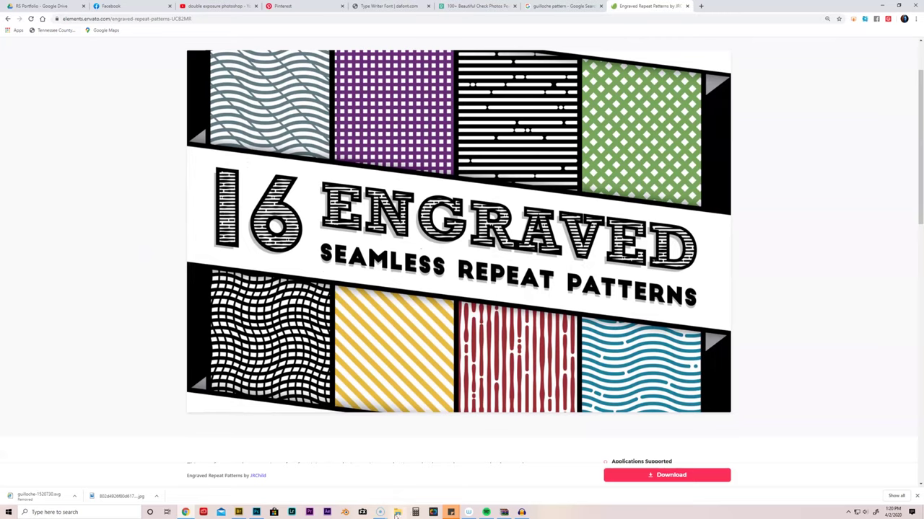
pyautogui.click(882, 6)
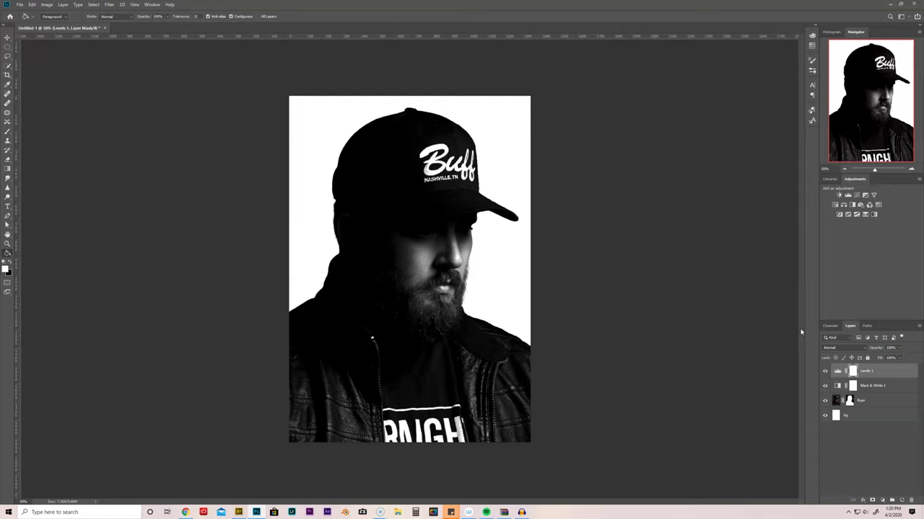
# Step: Select the bg layer and check its right-click layer menu, then dismiss the menu
pyautogui.click(864, 422)
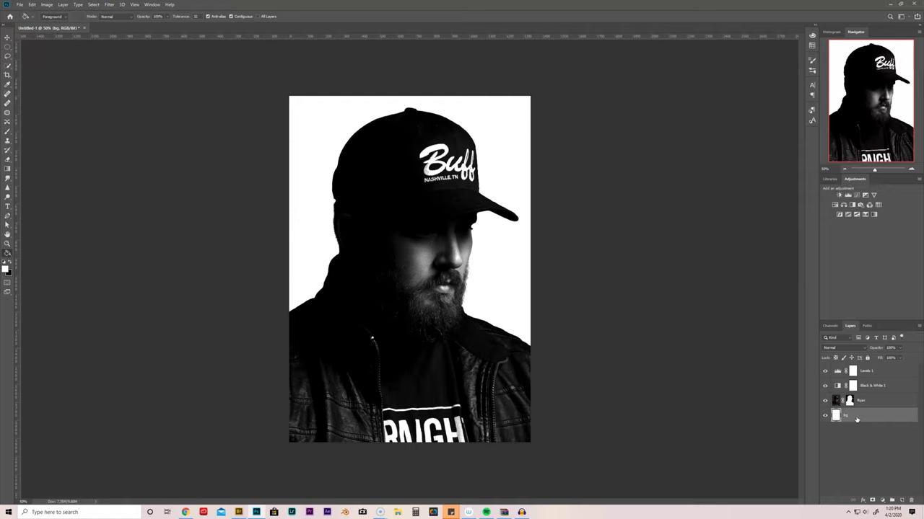
pyautogui.rightClick(857, 420)
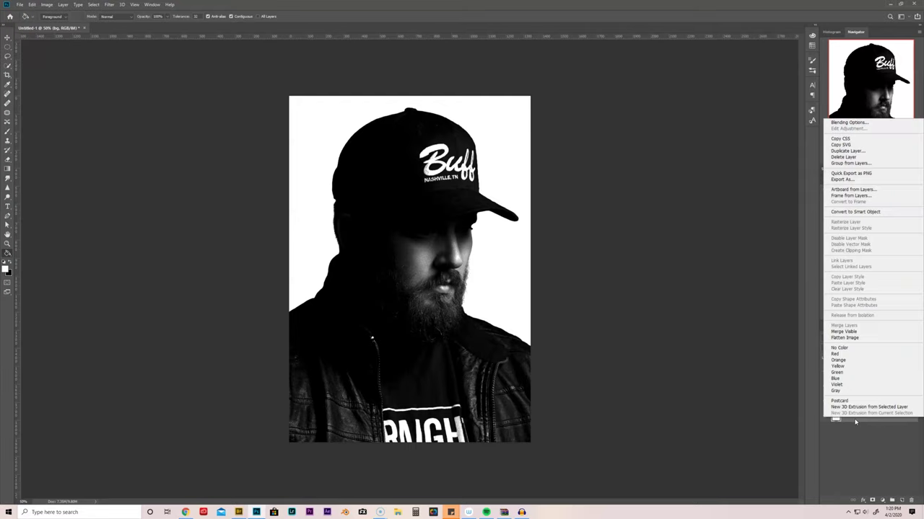
pyautogui.click(856, 423)
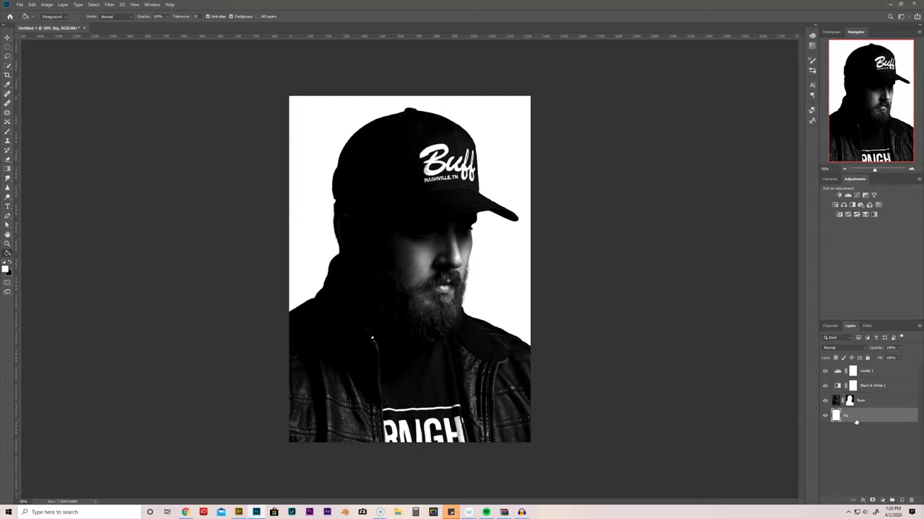
pyautogui.rightClick(858, 420)
pyautogui.click(860, 418)
# Step: Enable a Pattern Overlay effect on the bg layer and open its pattern picker
pyautogui.doubleClick(873, 419)
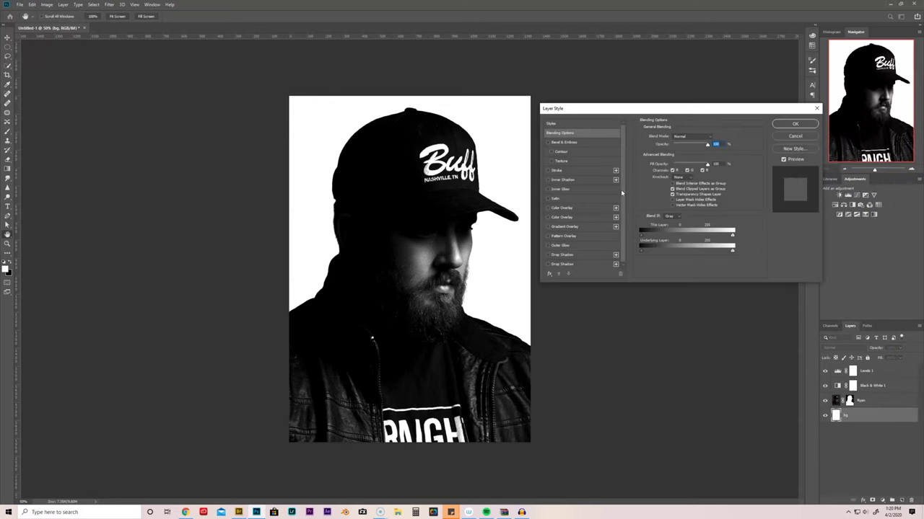
pyautogui.click(548, 237)
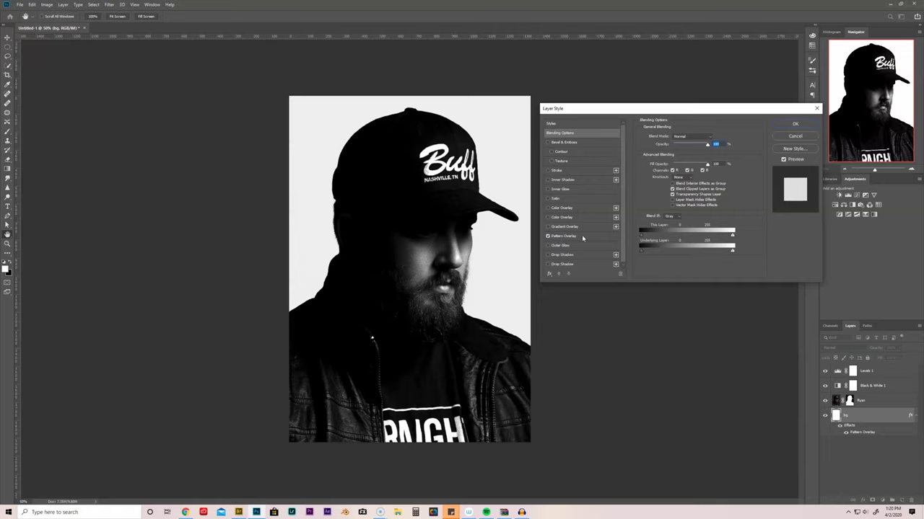
pyautogui.click(584, 236)
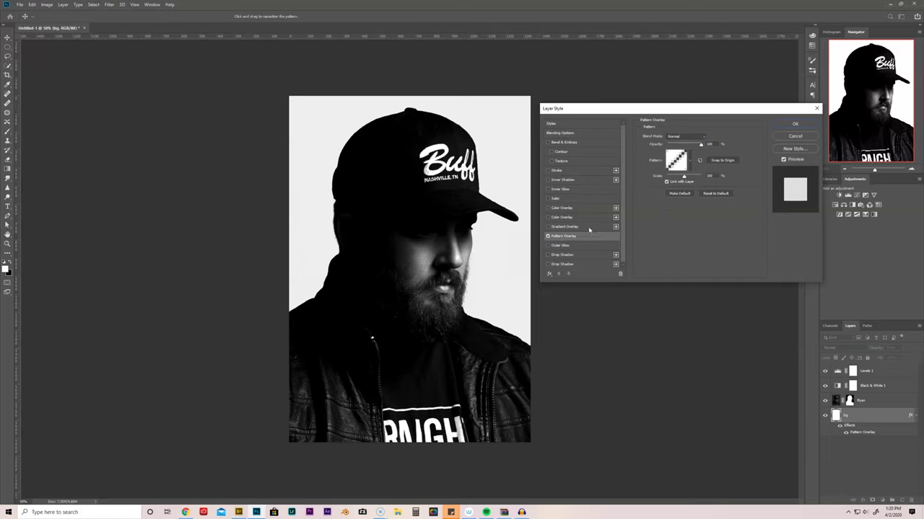
pyautogui.click(689, 165)
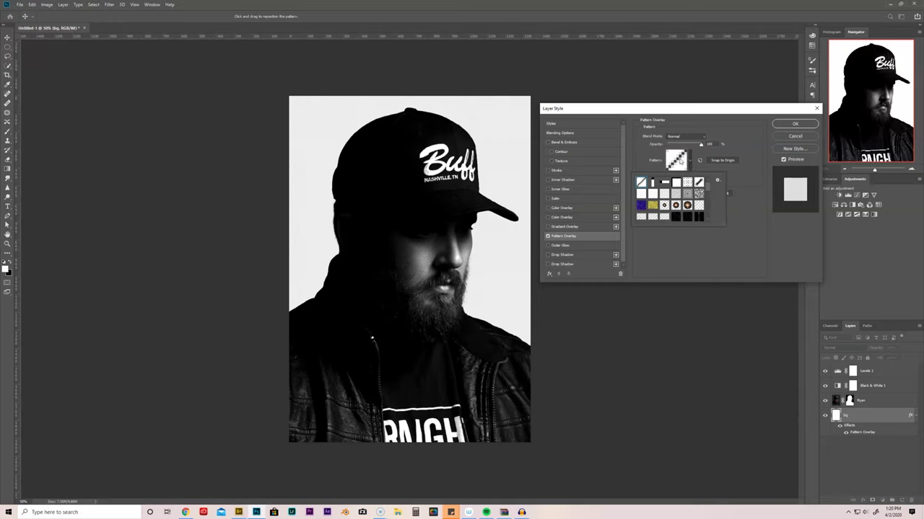
# Step: Preview several patterns, then apply the fine diagonal-line pattern and confirm the layer style
pyautogui.click(652, 182)
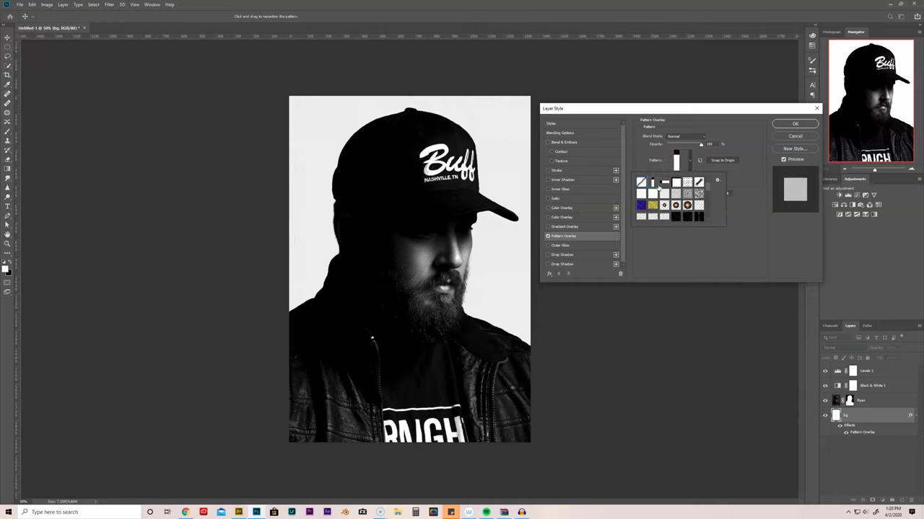
pyautogui.click(687, 193)
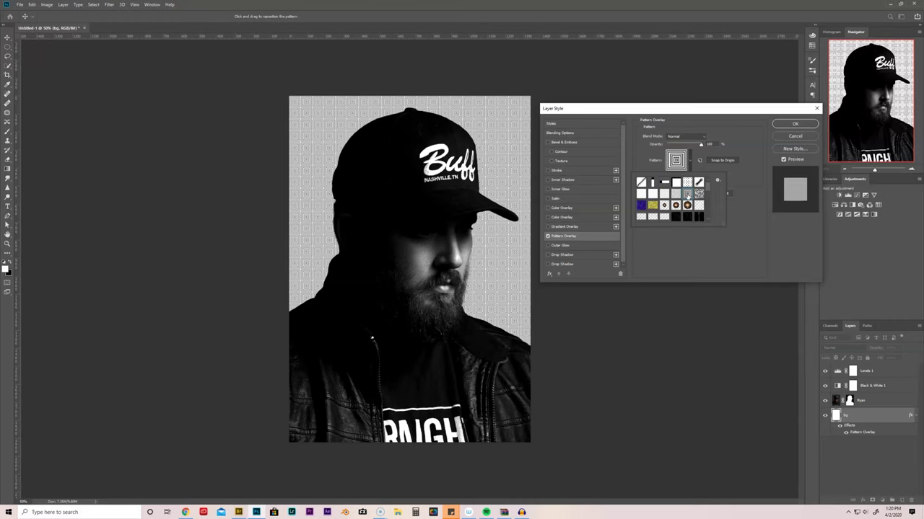
pyautogui.click(684, 210)
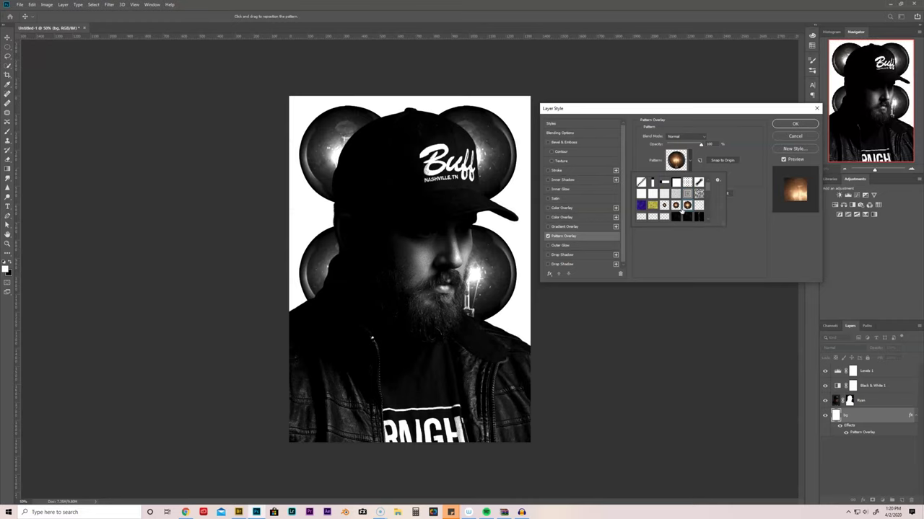
pyautogui.click(677, 210)
pyautogui.click(663, 207)
pyautogui.click(653, 207)
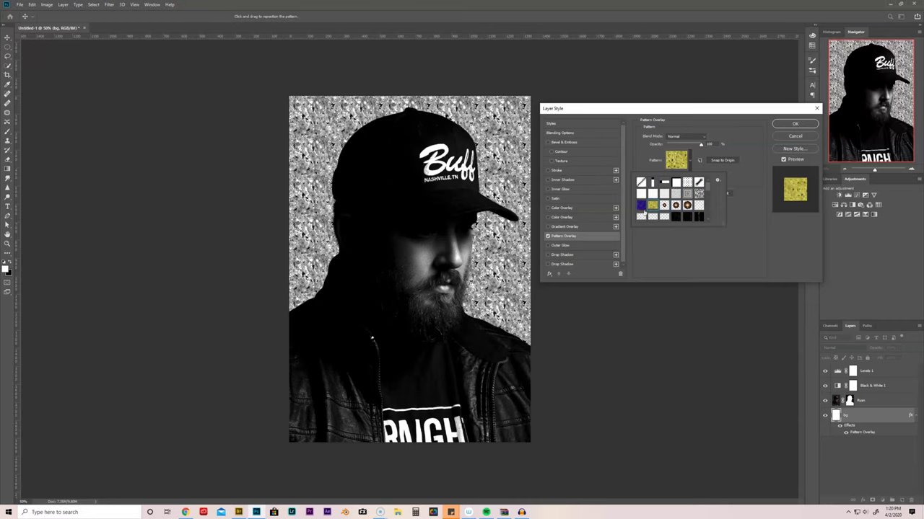
pyautogui.click(640, 206)
pyautogui.click(640, 182)
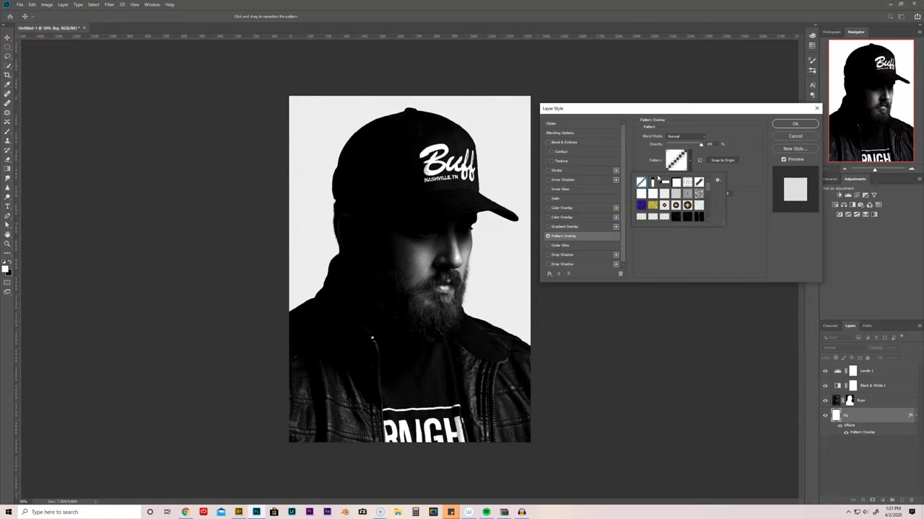
pyautogui.click(785, 125)
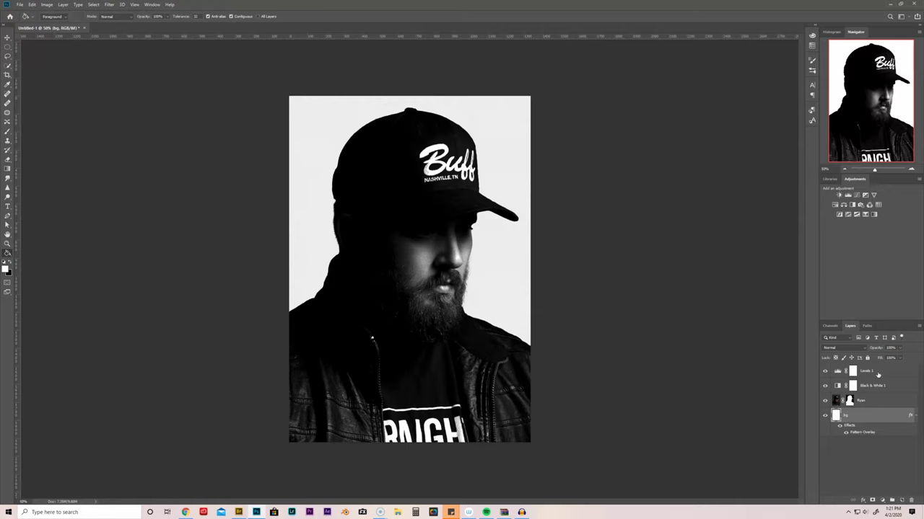
# Step: Select the Type tool and hide the Levels 1, Black & White 1 and portrait layers
pyautogui.press('t')
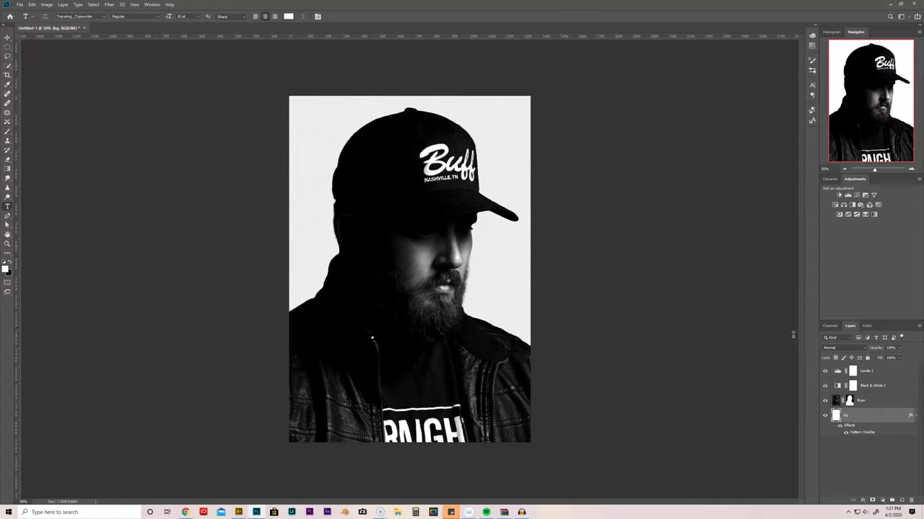
pyautogui.moveTo(825, 401); pyautogui.dragTo(825, 371)
pyautogui.click(824, 401)
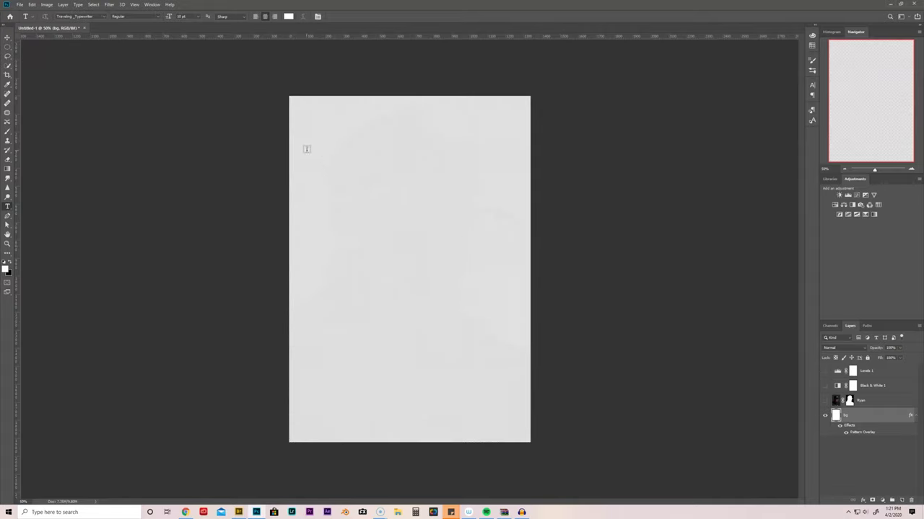
# Step: Draw a paragraph text box near the page top and type an account-number-style filler line in black
pyautogui.moveTo(297, 152); pyautogui.dragTo(520, 282)
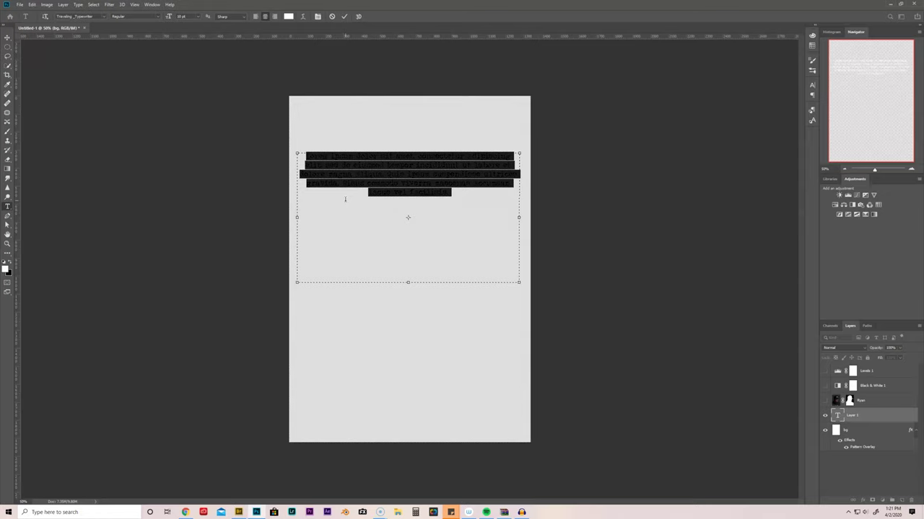
pyautogui.press('BackSpace')
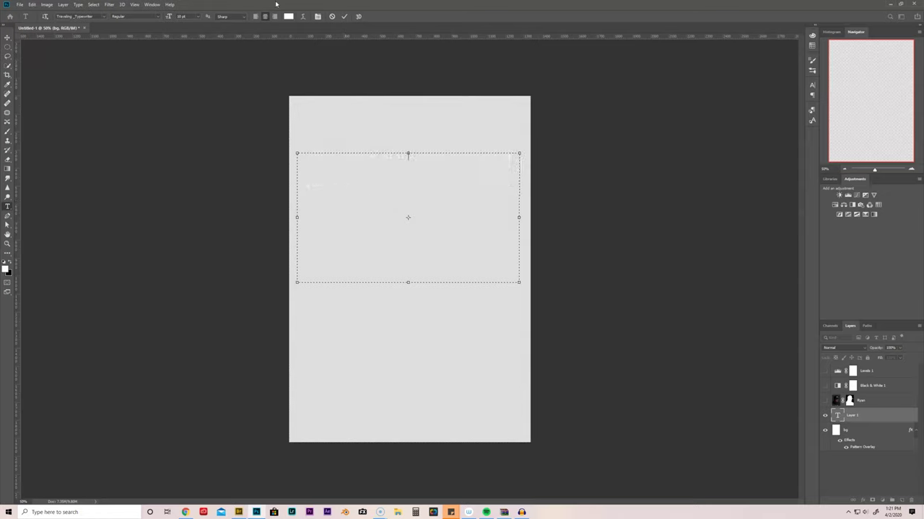
pyautogui.click(289, 17)
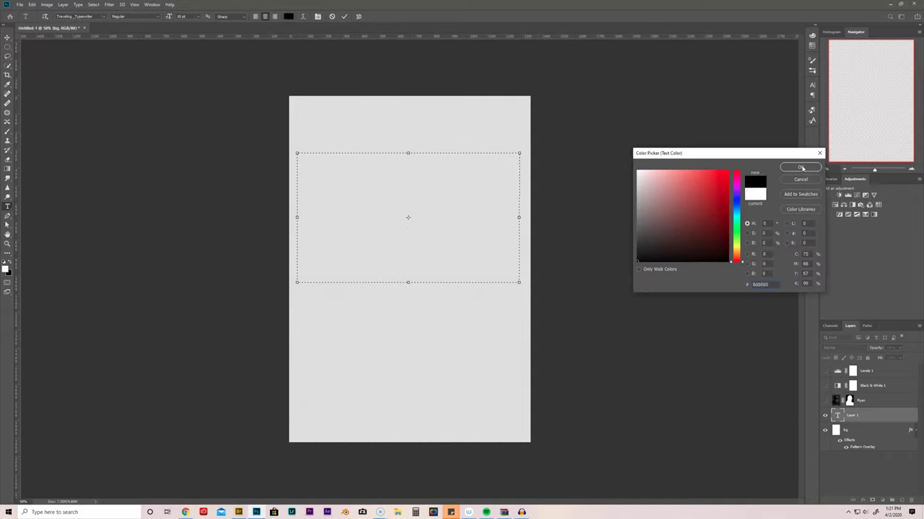
pyautogui.click(800, 168)
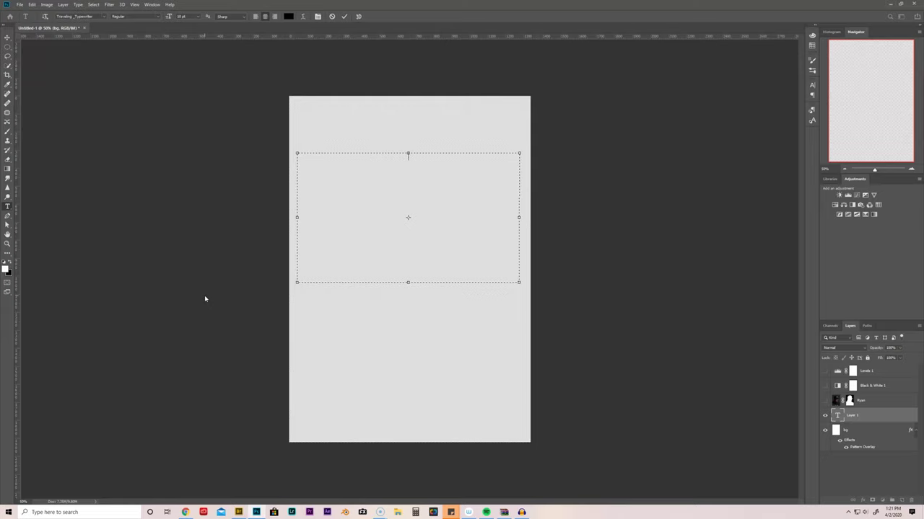
pyautogui.write('ACC')
pyautogui.write('E')
pyautogui.write(' 4567')
pyautogui.write(' 8905')
pyautogui.write(' 123')
pyautogui.write('4')
# Step: Copy the filler line and paste it repeatedly to fill the text box with rows
pyautogui.moveTo(446, 156); pyautogui.dragTo(347, 145)
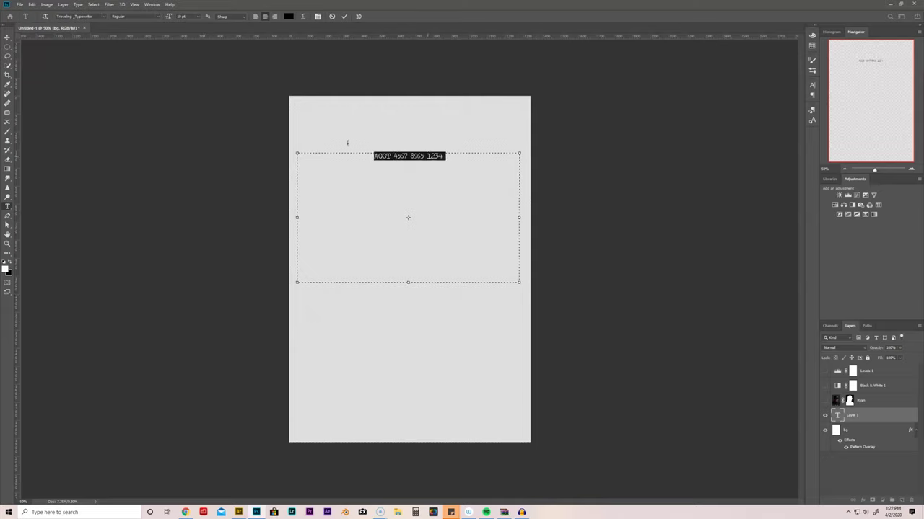
pyautogui.hotkey('ctrl', 'c')
pyautogui.press('Left')
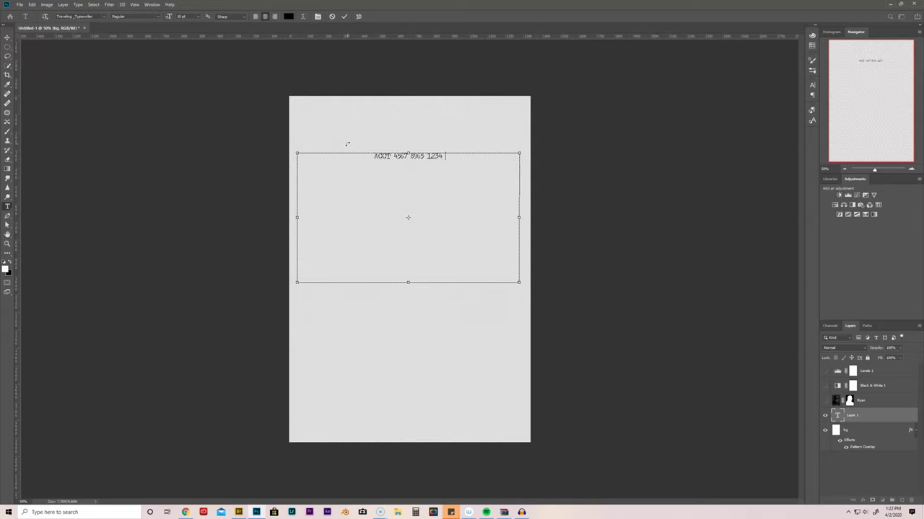
pyautogui.hotkey('ctrl', 'v')
pyautogui.hotkey('ctrl', 'v')
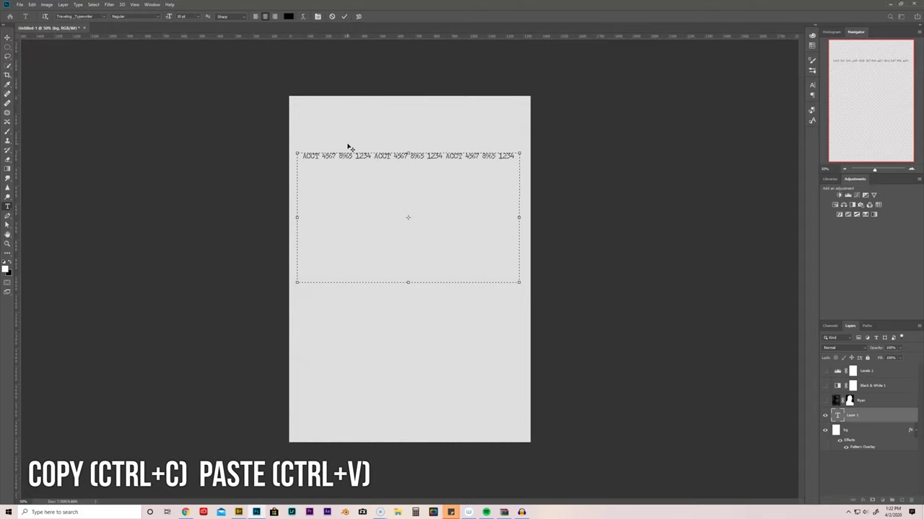
pyautogui.hotkey('ctrl', 'v')
pyautogui.hotkey('ctrl', 'v')
pyautogui.hotkey('ctrl', 'v')
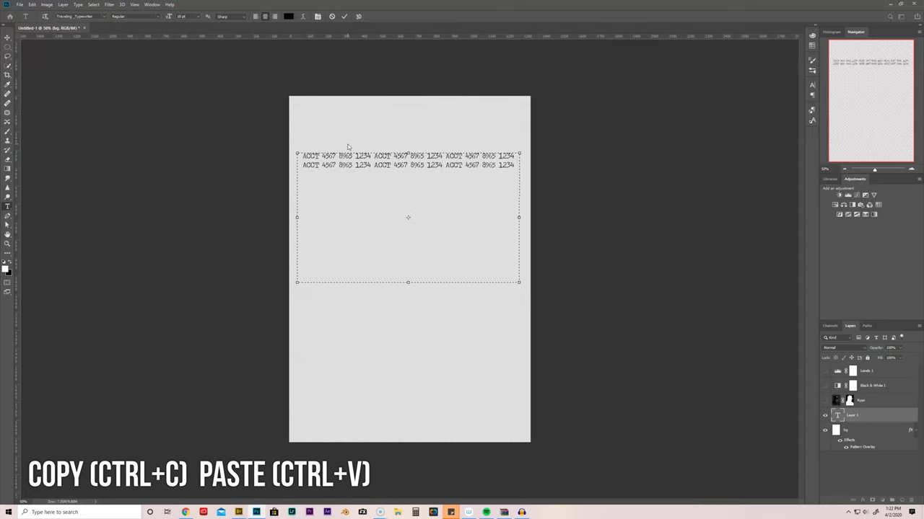
pyautogui.hotkey('ctrl', 'v')
pyautogui.hotkey('ctrl', 'v')
pyautogui.hotkey('ctrl', 'v')
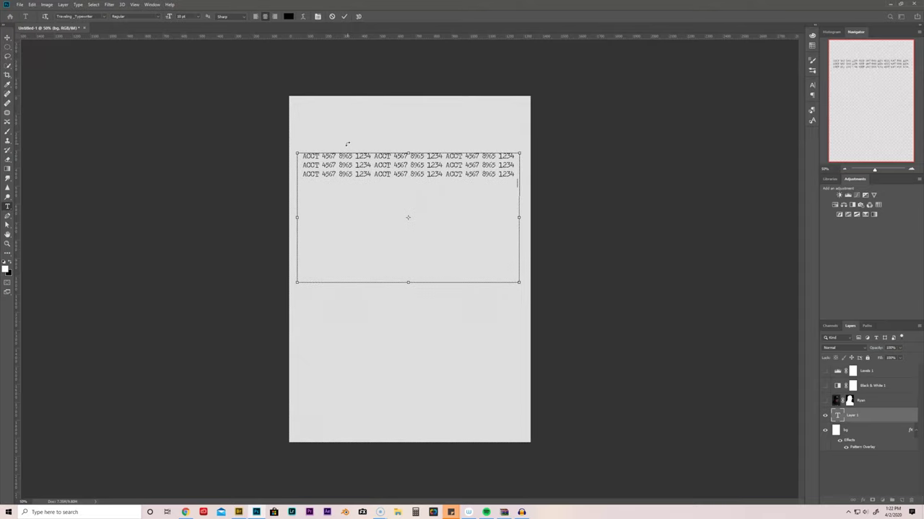
pyautogui.hotkey('ctrl', 'v')
pyautogui.hotkey('ctrl', 'v')
pyautogui.hotkey('ctrl', 'v')
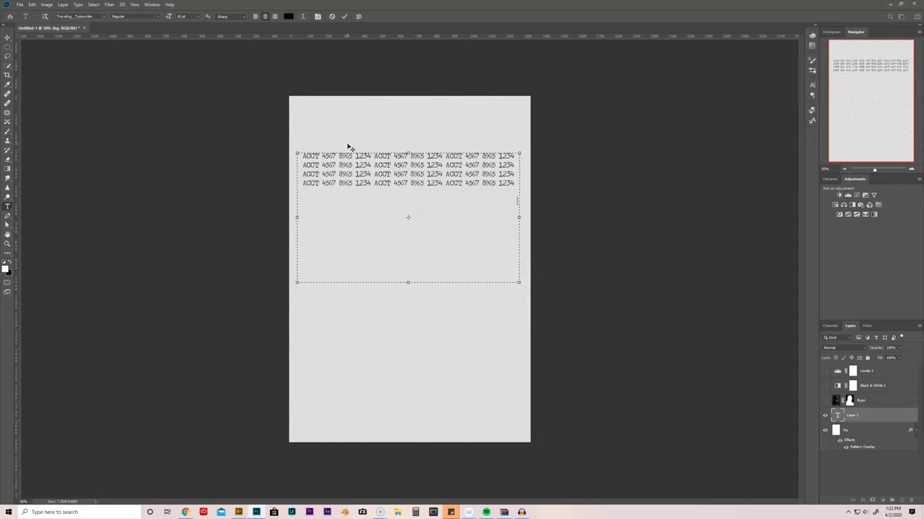
pyautogui.hotkey('ctrl', 'v')
pyautogui.hotkey('ctrl', 'v')
pyautogui.hotkey('ctrl', 'v')
pyautogui.hotkey('ctrl', 'v')
pyautogui.hotkey('ctrl', 'v')
pyautogui.hotkey('ctrl', 'v')
pyautogui.hotkey('ctrl', 'v')
pyautogui.hotkey('ctrl', 'v')
pyautogui.hotkey('ctrl', 'v')
pyautogui.hotkey('ctrl', 'v')
pyautogui.hotkey('ctrl', 'v')
pyautogui.hotkey('ctrl', 'v')
pyautogui.hotkey('ctrl', 'v')
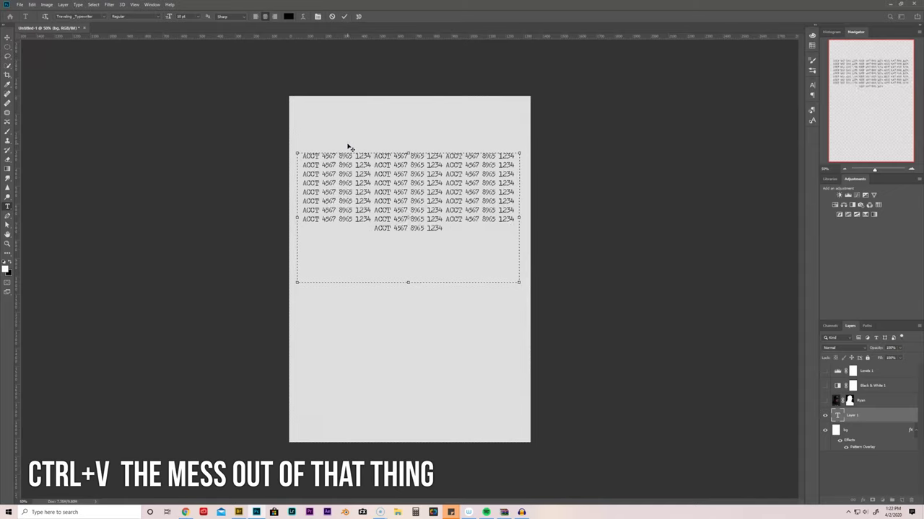
pyautogui.hotkey('ctrl', 'v')
pyautogui.hotkey('ctrl', 'v')
pyautogui.hotkey('ctrl', 'v')
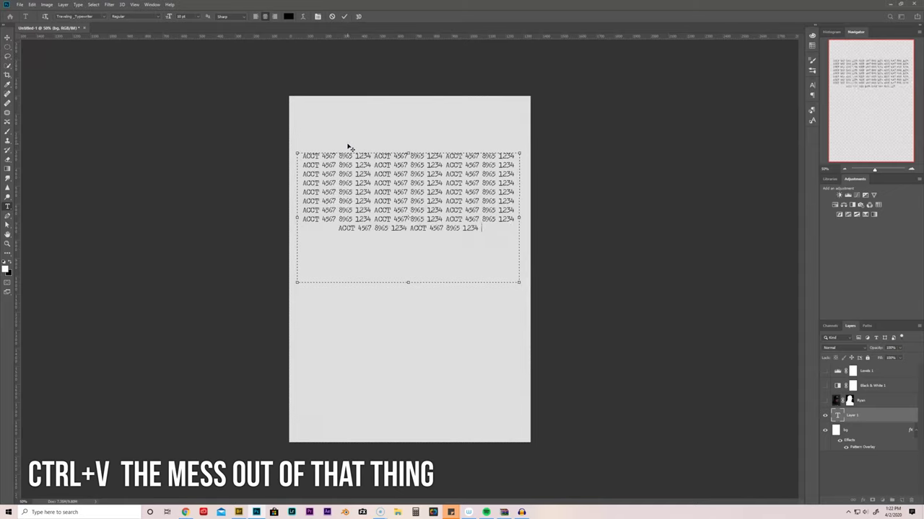
pyautogui.hotkey('ctrl', 'v')
pyautogui.hotkey('ctrl', 'v')
pyautogui.hotkey('ctrl', 'v')
pyautogui.hotkey('ctrl', 'v')
pyautogui.hotkey('ctrl', 'v')
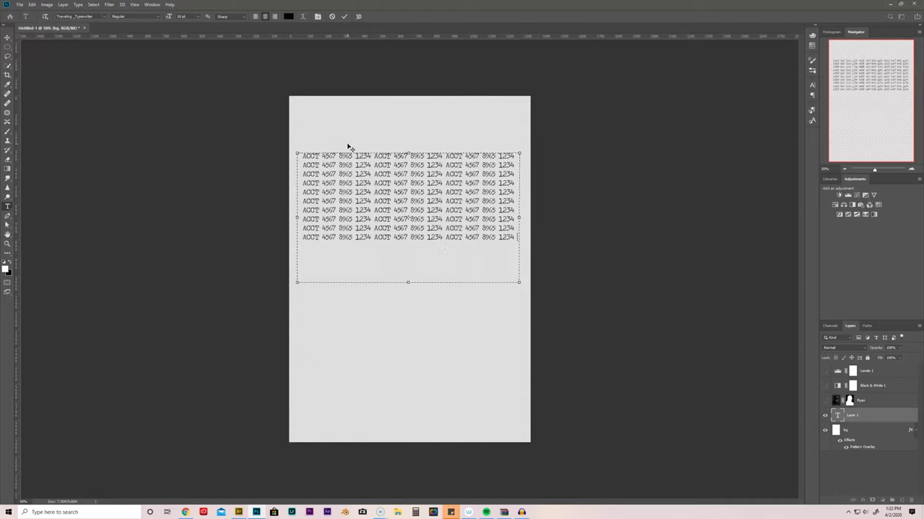
pyautogui.hotkey('ctrl', 'v')
# Step: Paste further copies, clear stray characters, and add '1234 AFSDGB 5FDB THIS IS PHOTOSHOP' to the text
pyautogui.hotkey('ctrl', 'v')
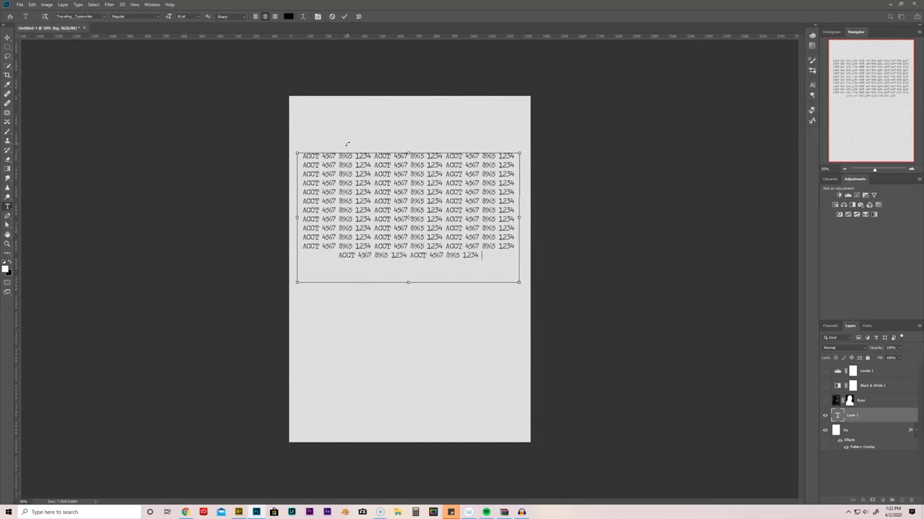
pyautogui.hotkey('ctrl', 'v')
pyautogui.write('v')
pyautogui.hotkey('ctrl', 'v')
pyautogui.hotkey('ctrl', 'v')
pyautogui.hotkey('ctrl', 'v')
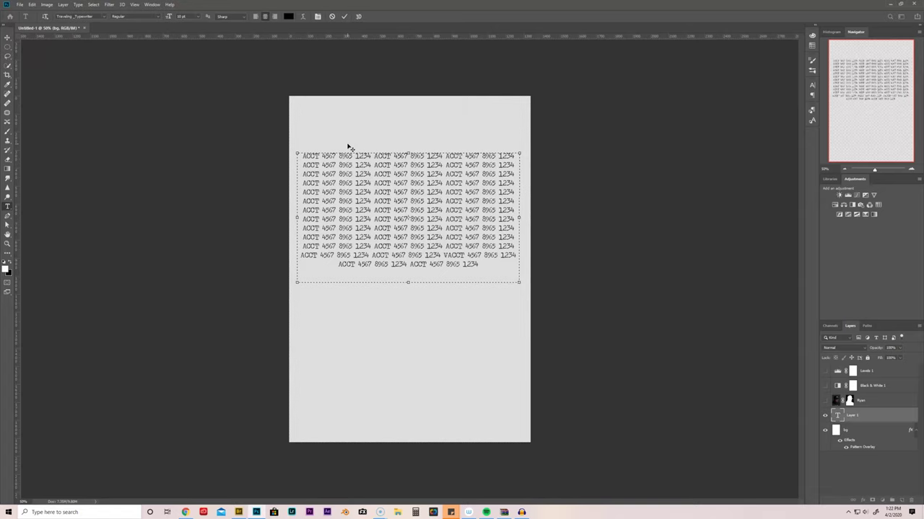
pyautogui.write('656458fVBsdVB')
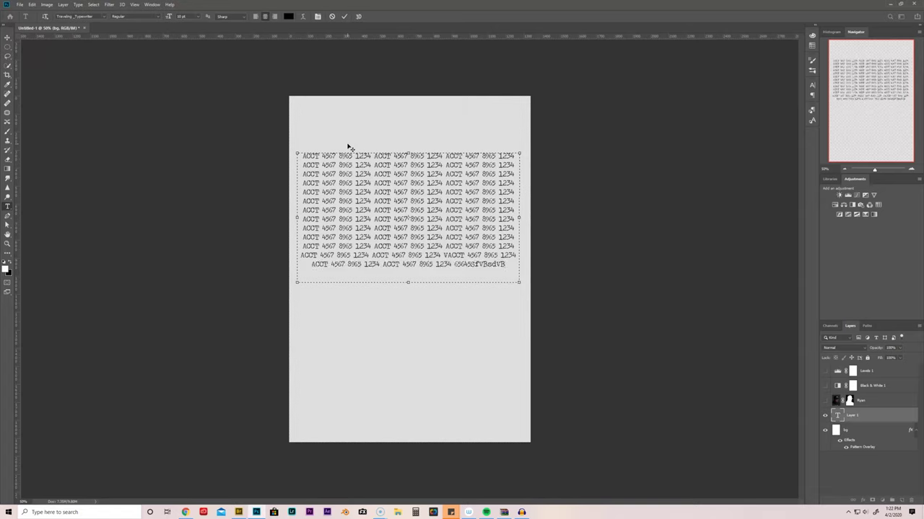
pyautogui.press('BackSpace')
pyautogui.press('BackSpace')
pyautogui.press('BackSpace')
pyautogui.press('BackSpace')
pyautogui.press('BackSpace')
pyautogui.press('BackSpace')
pyautogui.press('BackSpace')
pyautogui.press('BackSpace')
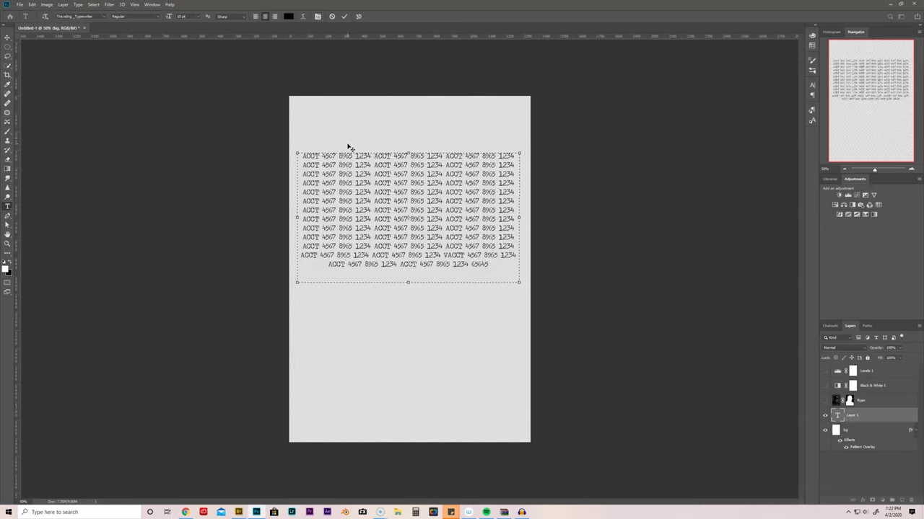
pyautogui.press('BackSpace')
pyautogui.hotkey('ctrl', 'v')
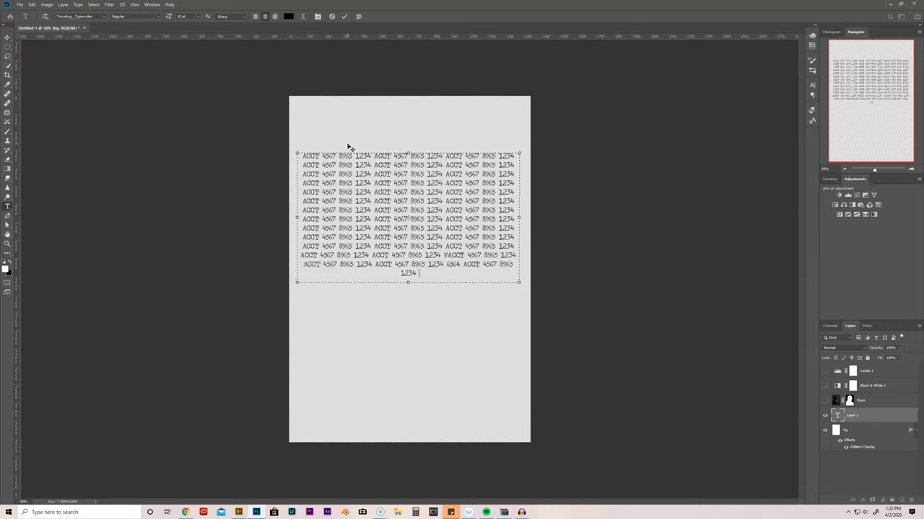
pyautogui.hotkey('ctrl', 'v')
pyautogui.hotkey('ctrl', 'v')
pyautogui.hotkey('ctrl', 'v')
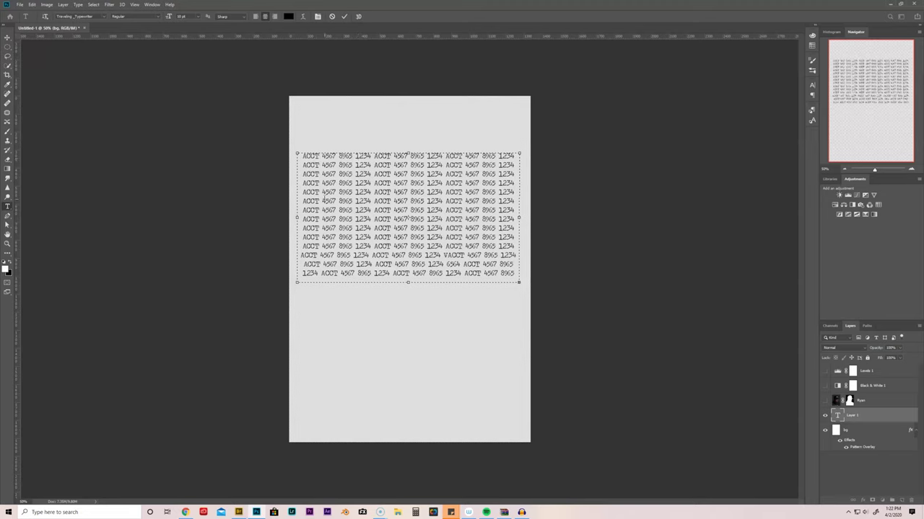
pyautogui.write('1234 1327')
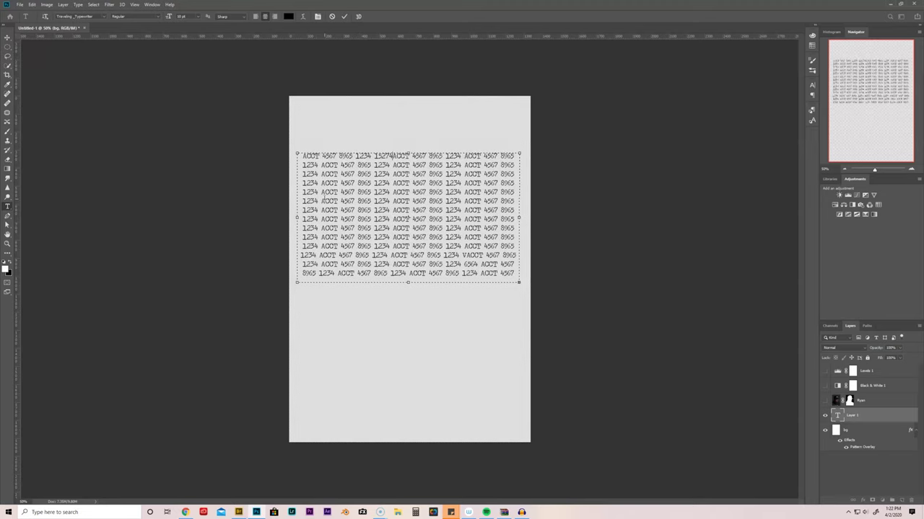
pyautogui.write('AFSDGB 5FDB ')
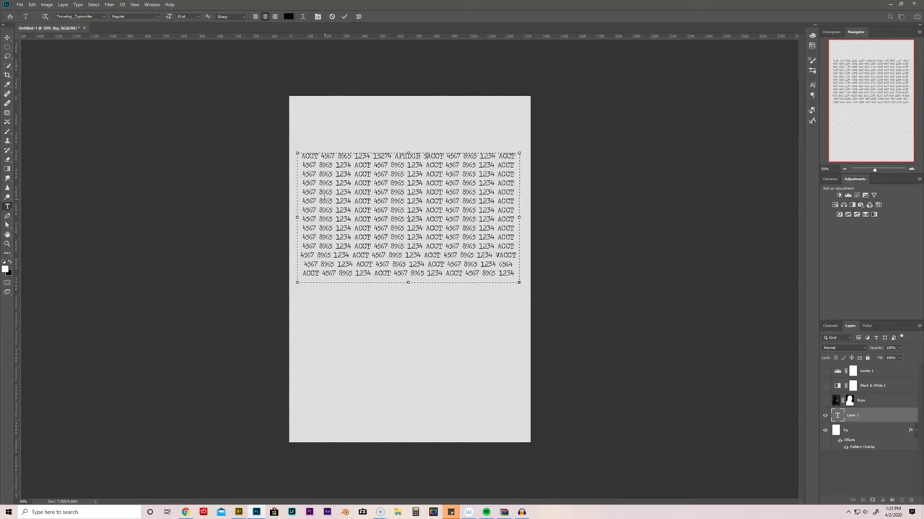
pyautogui.write('THIS IS PHOTOSHOPP')
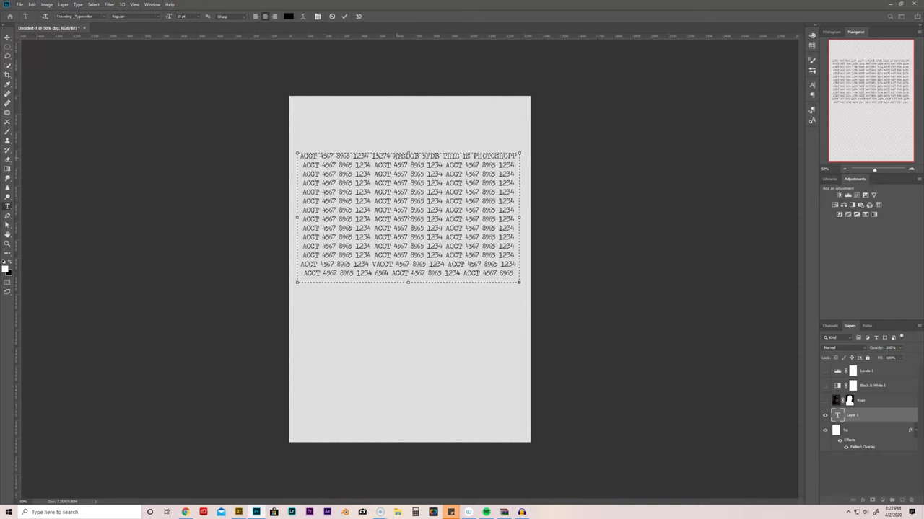
# Step: Copy the phrase 'AFSDGB 5FDB THIS IS PHOTOSHOP' and paste it into the sixth and ninth lines
pyautogui.moveTo(392, 156); pyautogui.dragTo(514, 156)
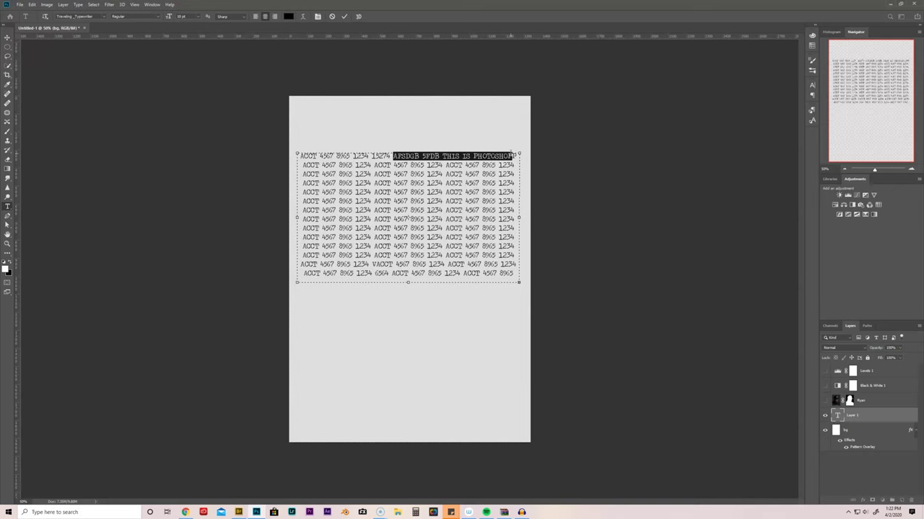
pyautogui.hotkey('ctrl', 'c')
pyautogui.click(352, 202)
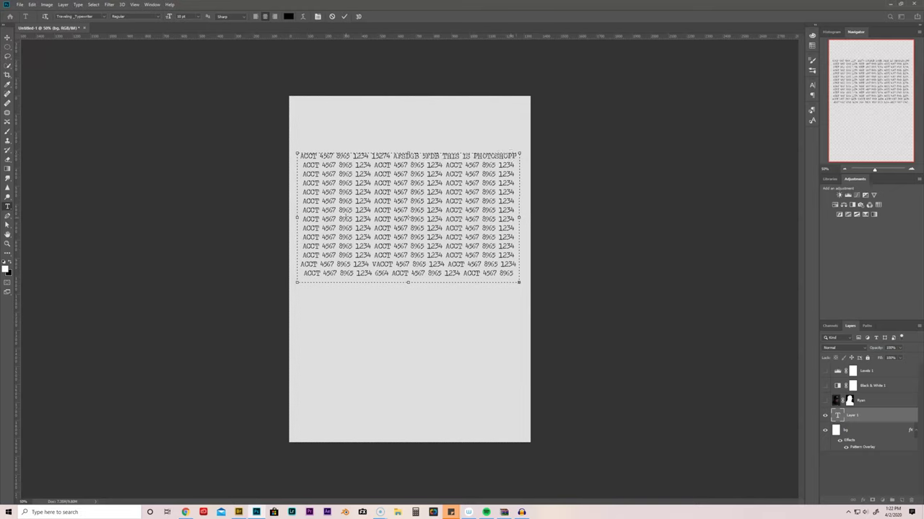
pyautogui.hotkey('ctrl', 'v')
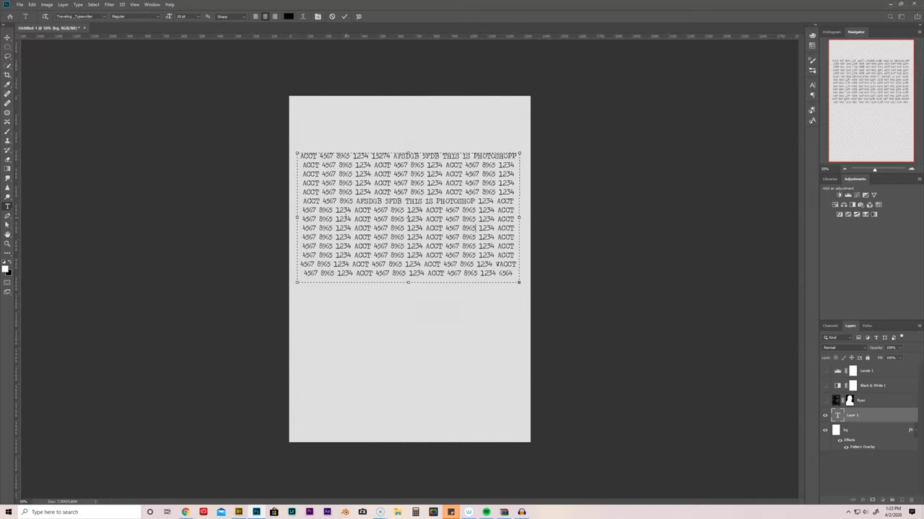
pyautogui.hotkey('ctrl', 'v')
pyautogui.hotkey('ctrl', 'v')
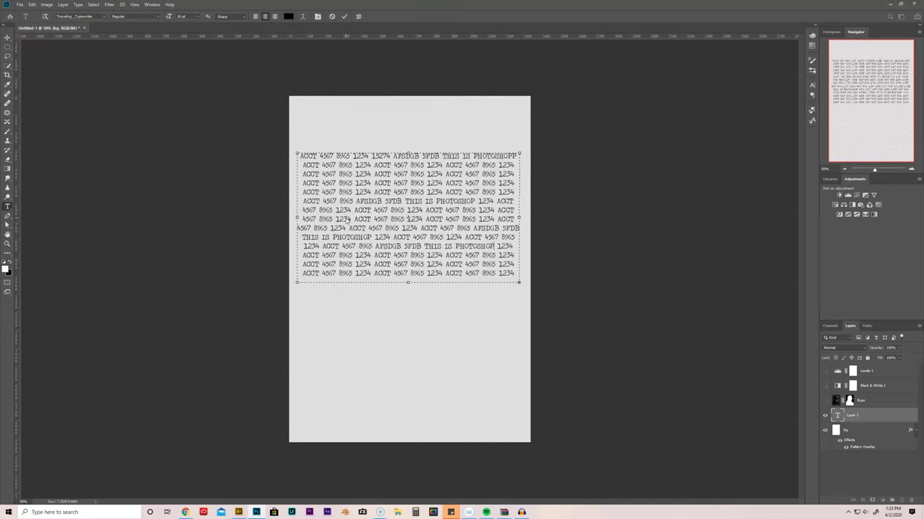
# Step: Insert 'DOUBLE EXPOSURE MR. ROBOT' in line 7 and paste MR. ROBOT into the last and fourth lines
pyautogui.click(335, 210)
pyautogui.write('DOUBLE EX')
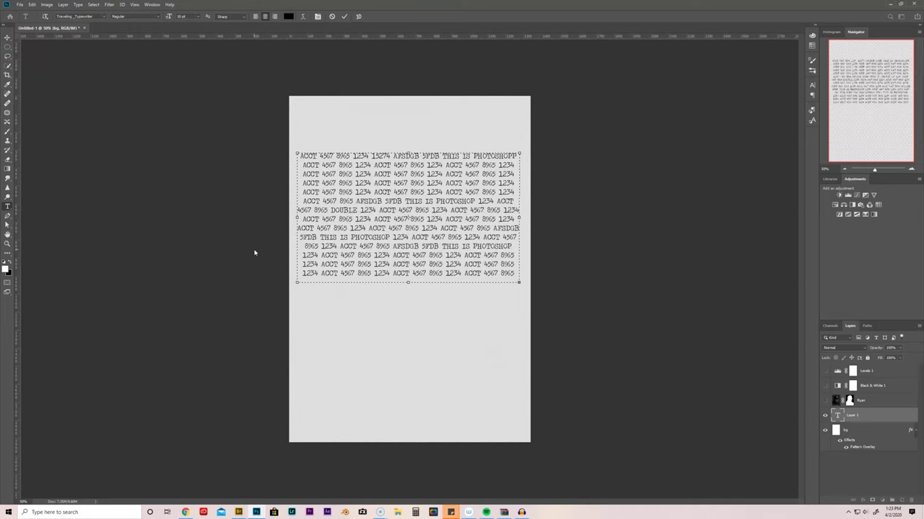
pyautogui.write('POSURE ')
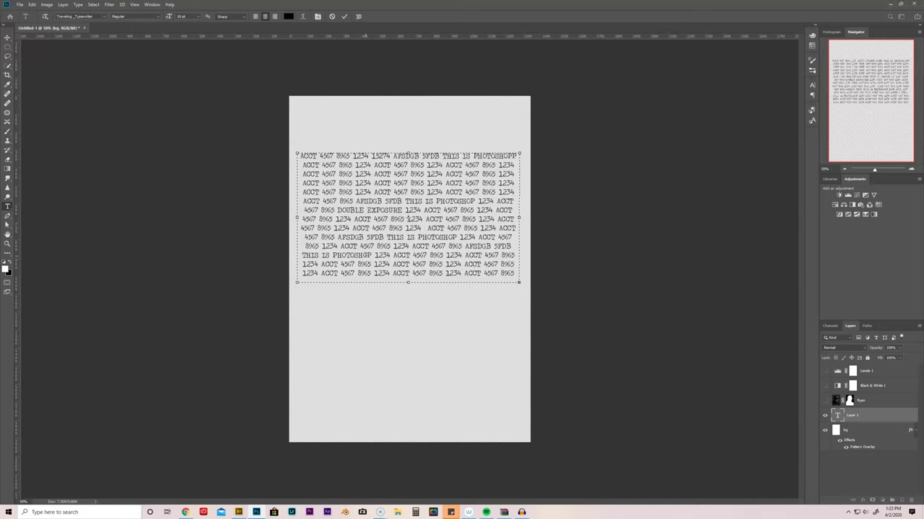
pyautogui.write(' MR. ROBOT')
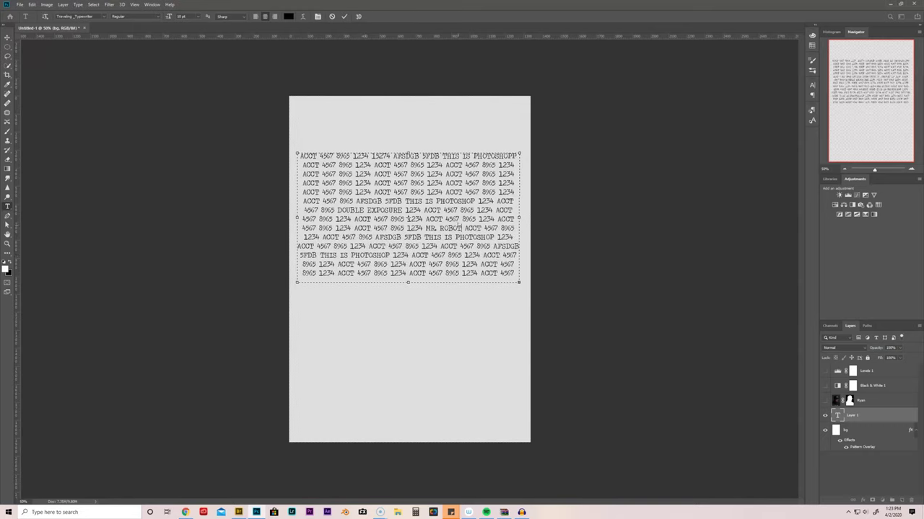
pyautogui.moveTo(462, 228)
pyautogui.mouseDown()
pyautogui.moveTo(427, 228)
pyautogui.moveTo(463, 228)
pyautogui.mouseUp()
pyautogui.click(388, 283)
pyautogui.hotkey('ctrl', 'v')
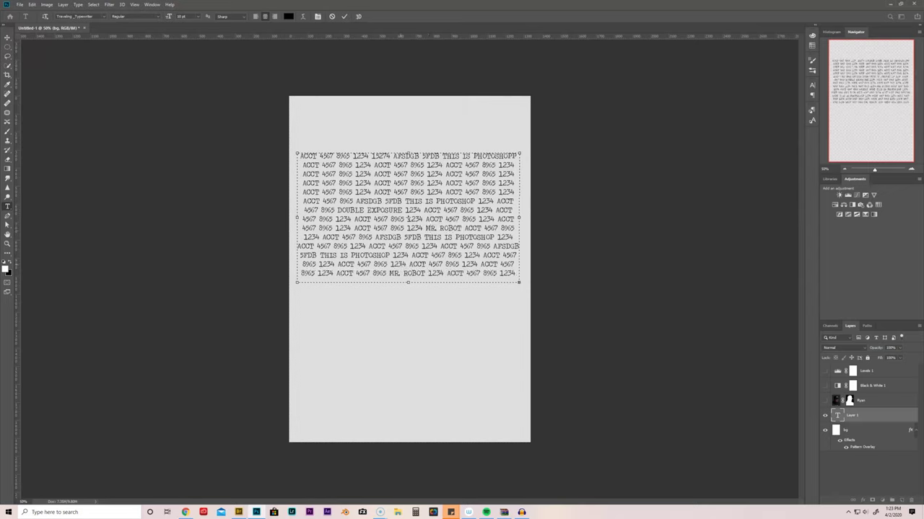
pyautogui.click(354, 183)
pyautogui.hotkey('ctrl', 'v')
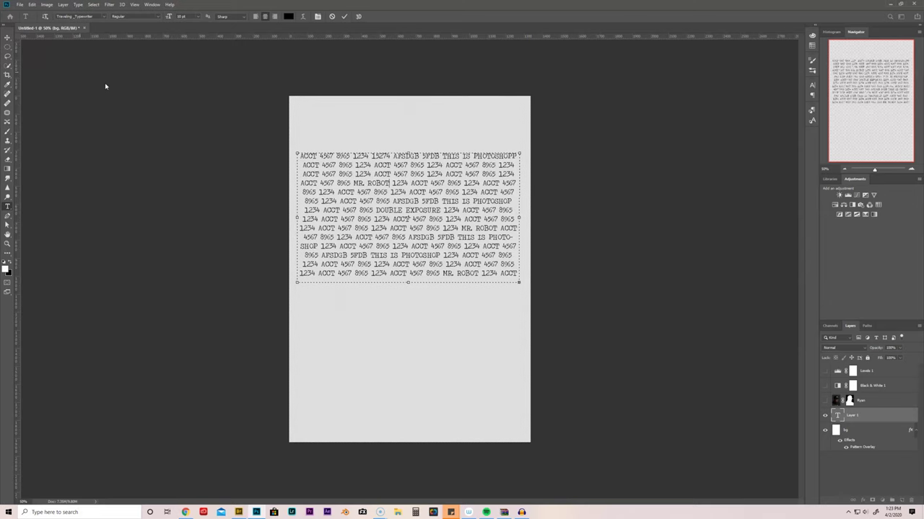
# Step: Commit the text and rotate the text layer 90° clockwise with a Shift-snapped Free Transform
pyautogui.click(7, 37)
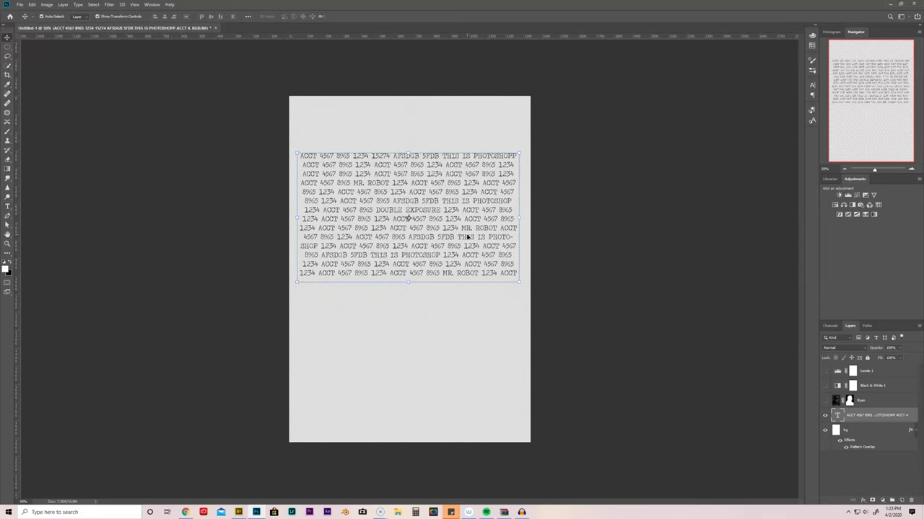
pyautogui.hotkey('ctrl', 't')
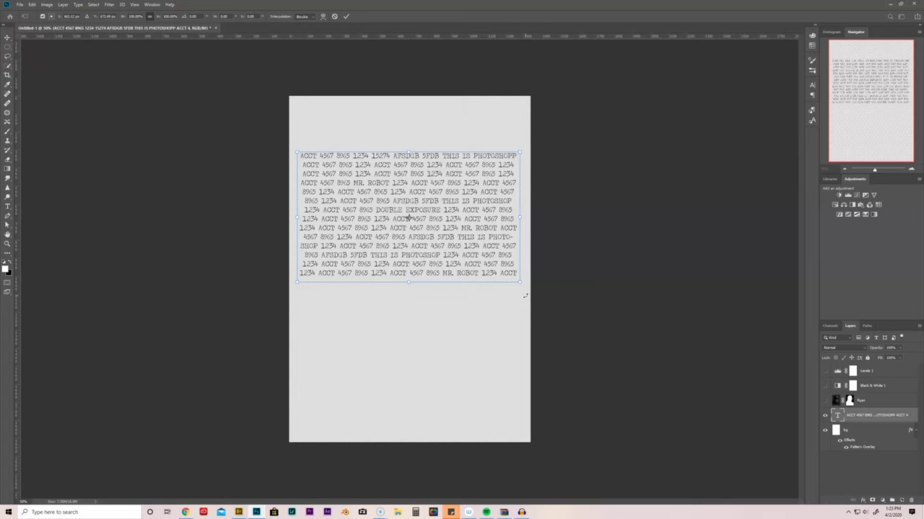
pyautogui.press('shift')
pyautogui.moveTo(525, 294); pyautogui.dragTo(353, 326)
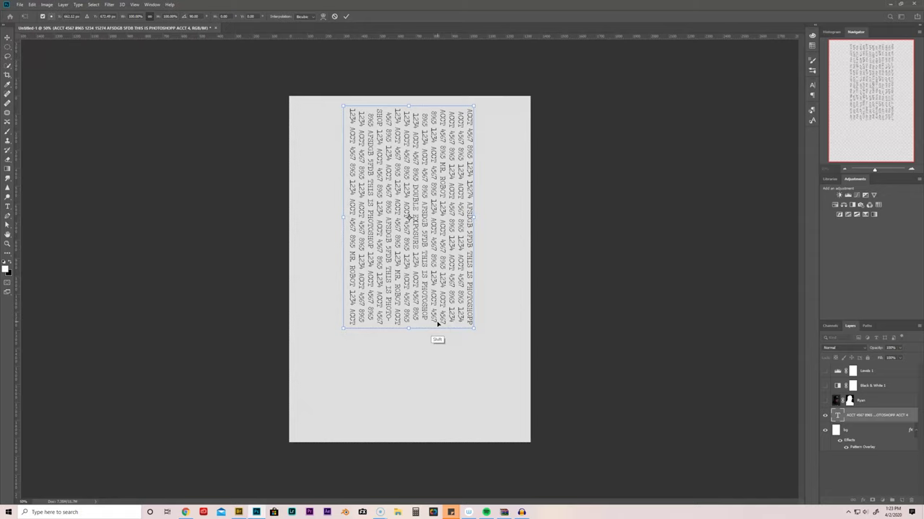
pyautogui.press('Return')
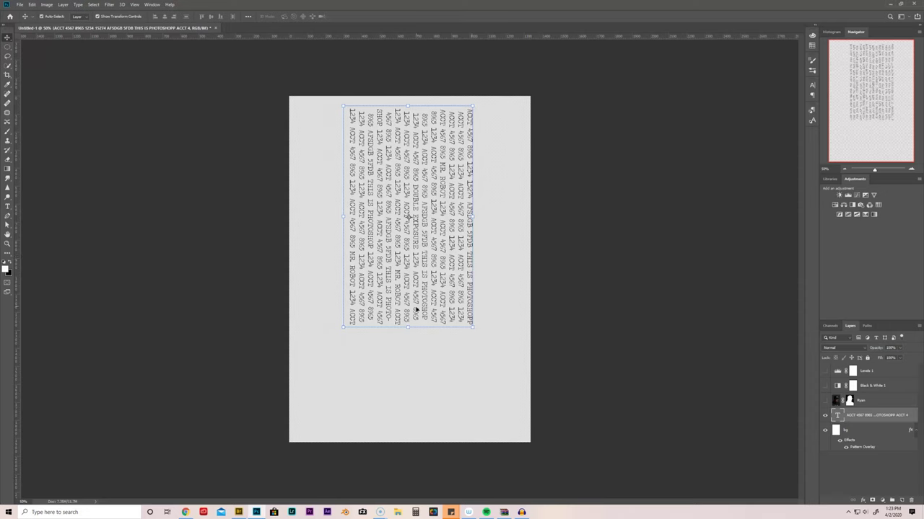
# Step: Select all the rotated text and adjust its character spacing in the Character panel
pyautogui.press('t')
pyautogui.click(422, 297)
pyautogui.hotkey('ctrl', 'a')
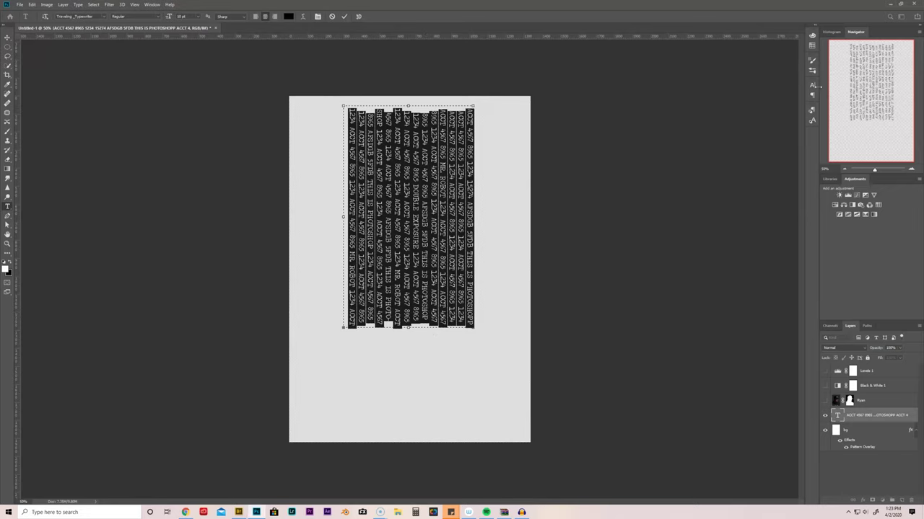
pyautogui.click(813, 87)
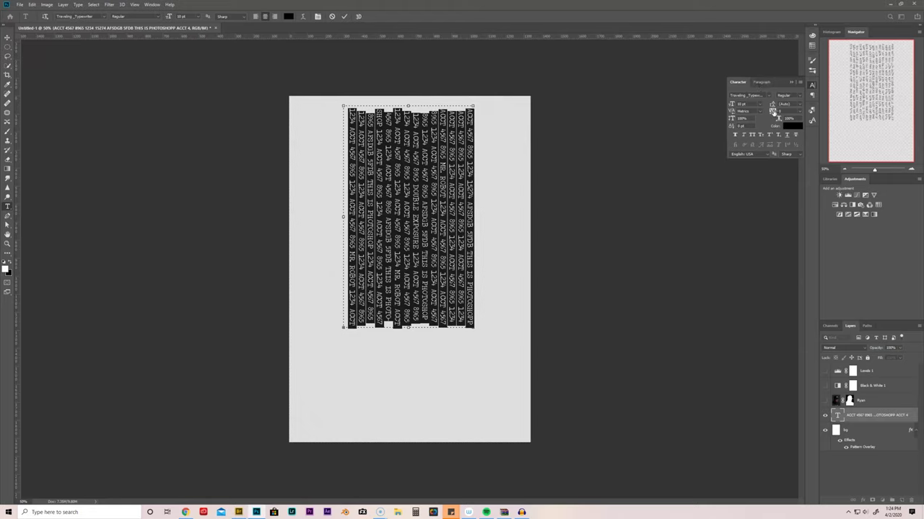
pyautogui.click(778, 111)
pyautogui.moveTo(763, 112)
pyautogui.mouseDown()
pyautogui.moveTo(767, 138)
pyautogui.moveTo(771, 104)
pyautogui.mouseUp()
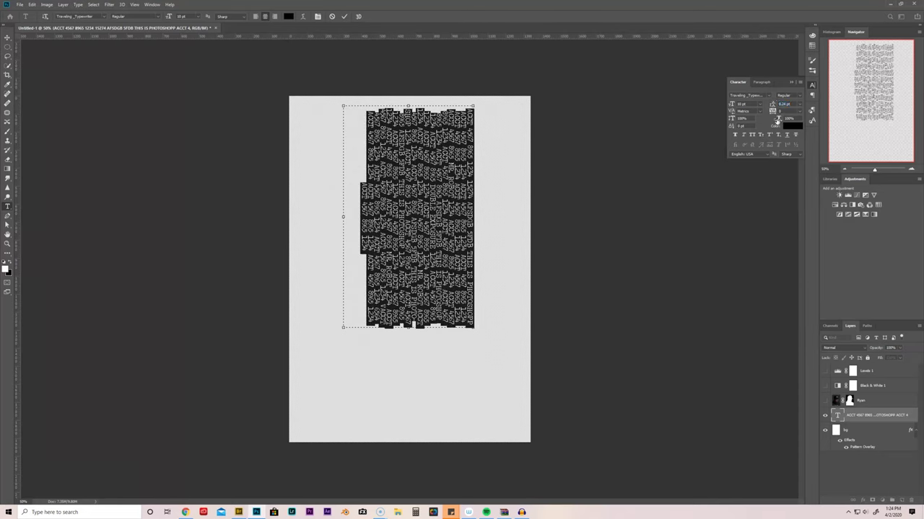
# Step: Paste more filler into the block, undo a trial box resize, and select all the text
pyautogui.press('ctrl')
pyautogui.click(363, 250)
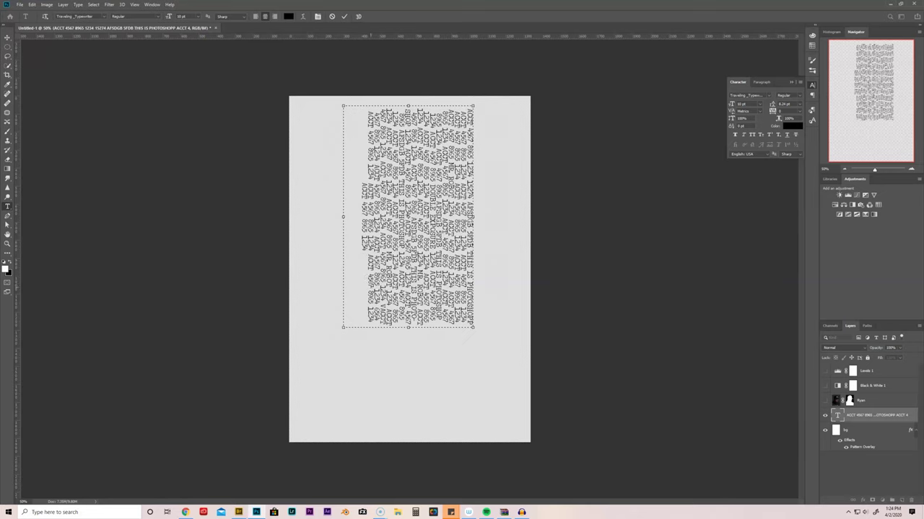
pyautogui.hotkey('ctrl', 'v')
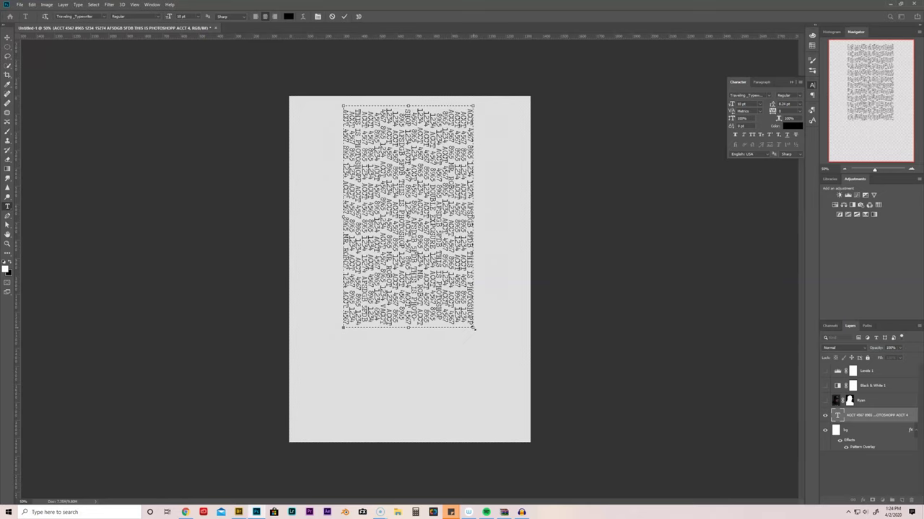
pyautogui.moveTo(473, 328); pyautogui.dragTo(491, 309)
pyautogui.hotkey('ctrl', 'z')
pyautogui.hotkey('ctrl', 'a')
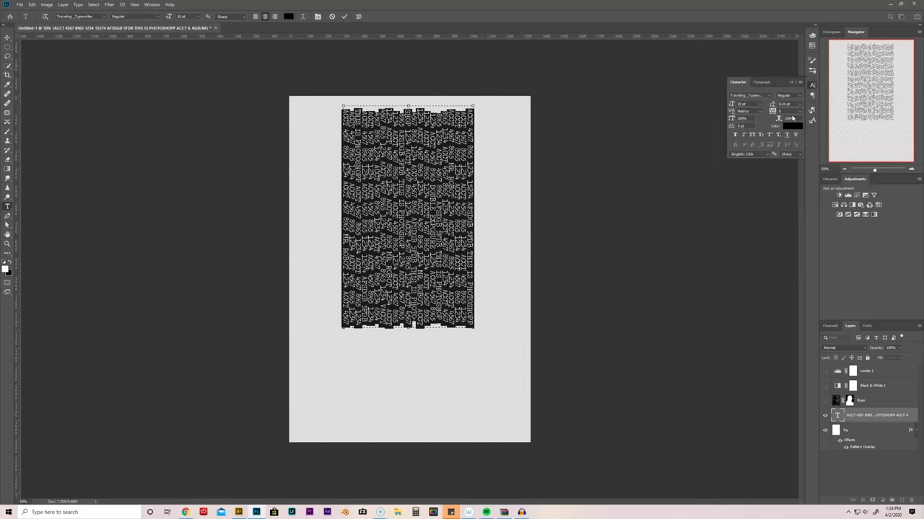
# Step: Resize the vertical text to 8 pt then 6 pt, tighten its leading, and deselect
pyautogui.click(196, 19)
pyautogui.click(194, 40)
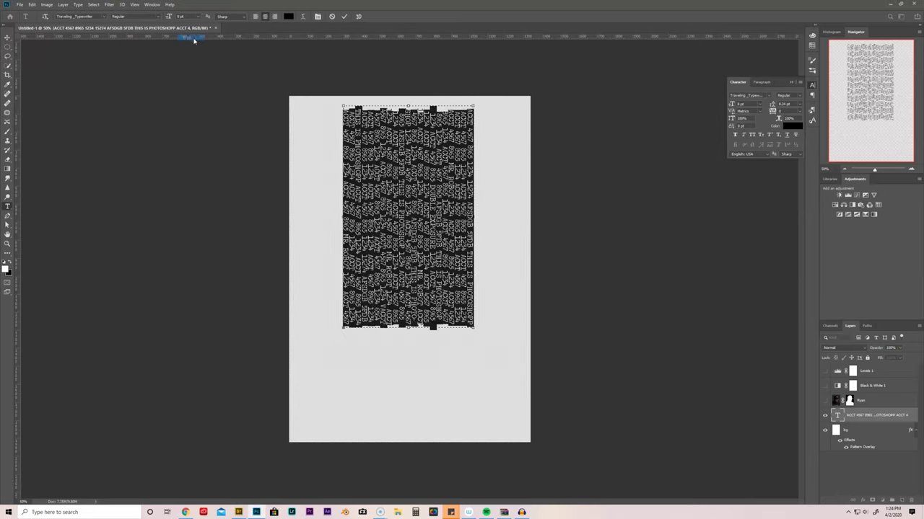
pyautogui.click(198, 17)
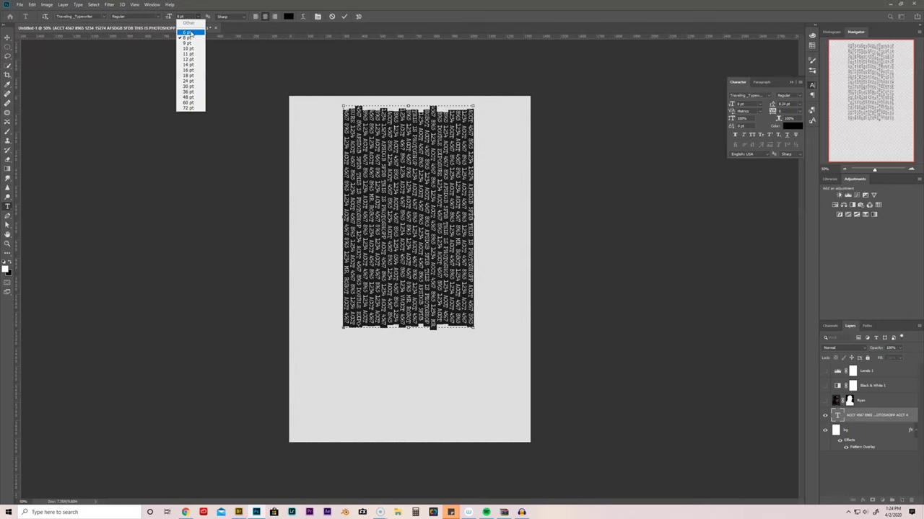
pyautogui.click(189, 33)
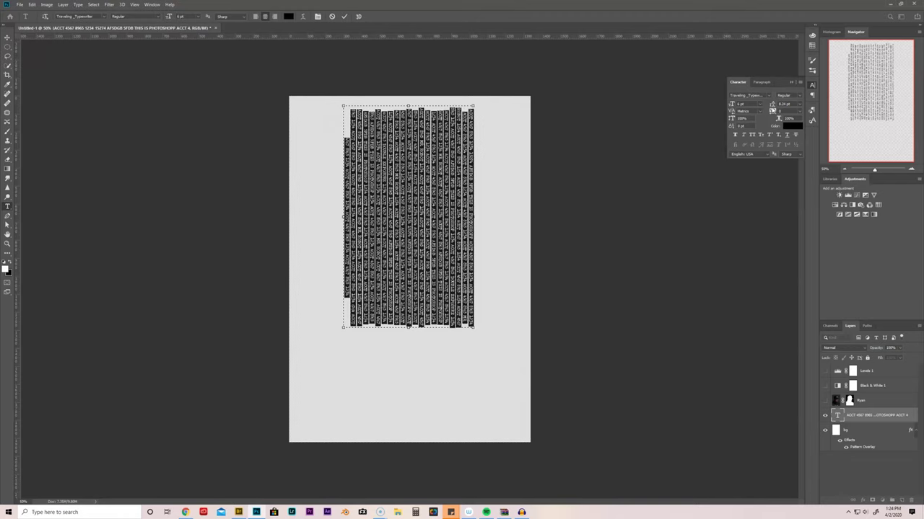
pyautogui.moveTo(771, 107); pyautogui.dragTo(770, 105)
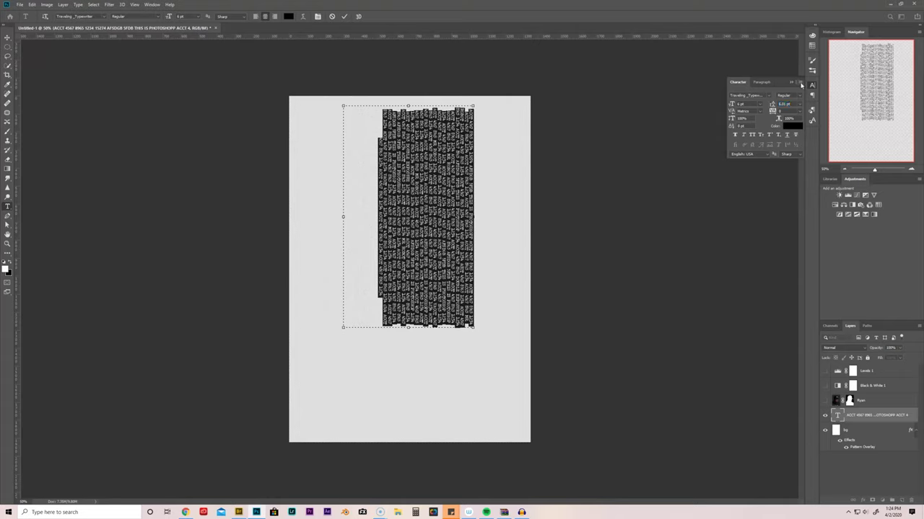
pyautogui.click(800, 85)
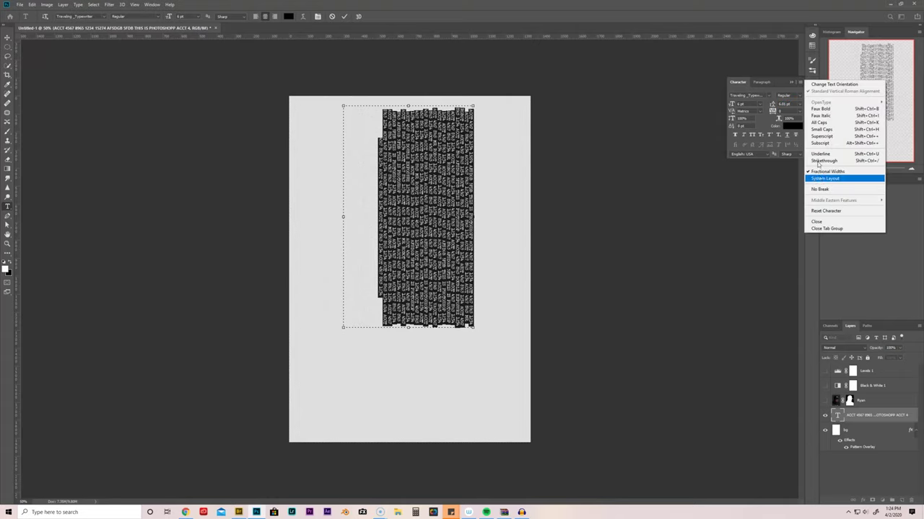
pyautogui.click(782, 83)
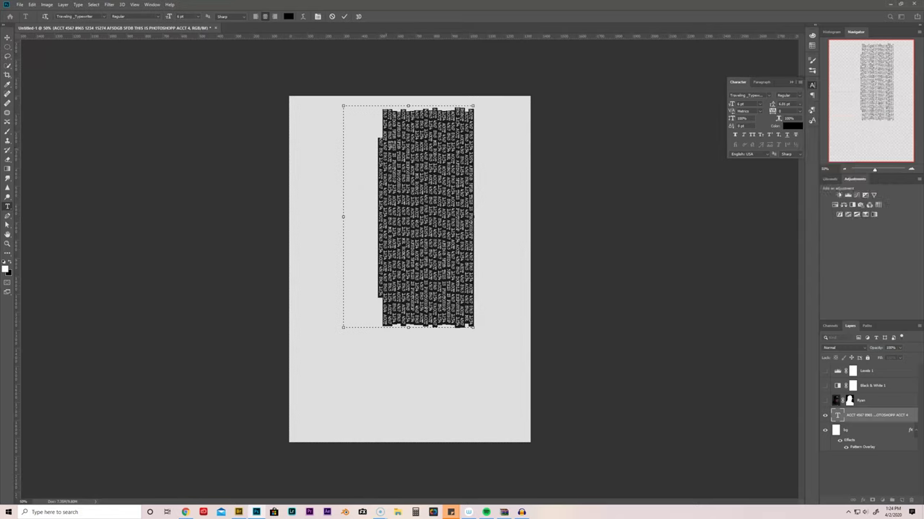
pyautogui.click(381, 149)
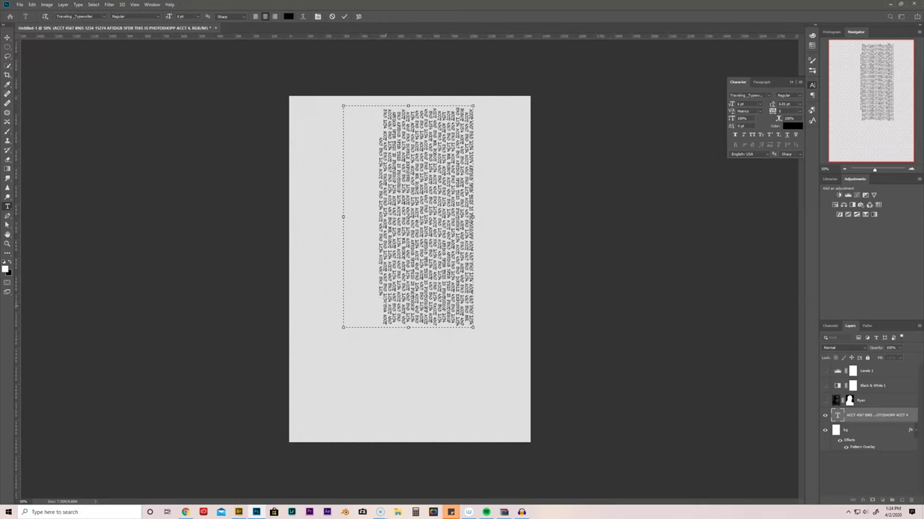
# Step: Paste more filler, left-align the text, and move the column slightly up with the Move tool
pyautogui.hotkey('ctrl', 'v')
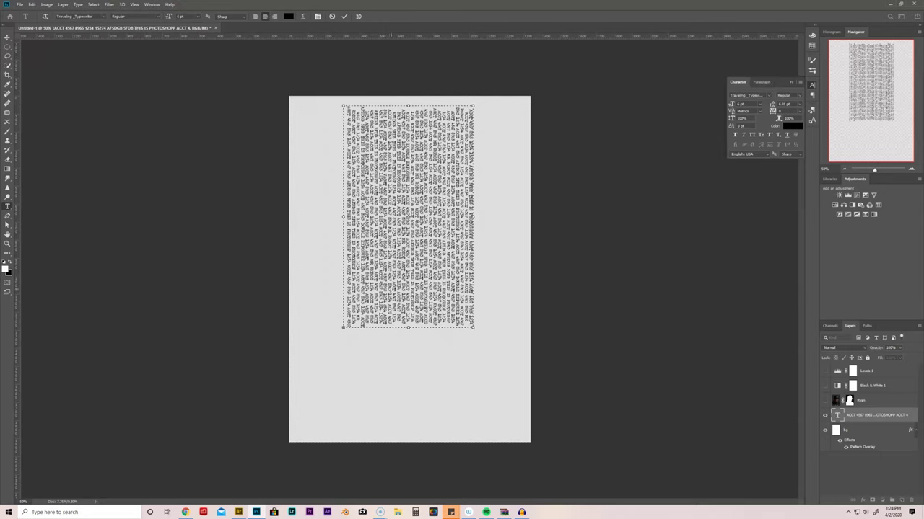
pyautogui.click(257, 17)
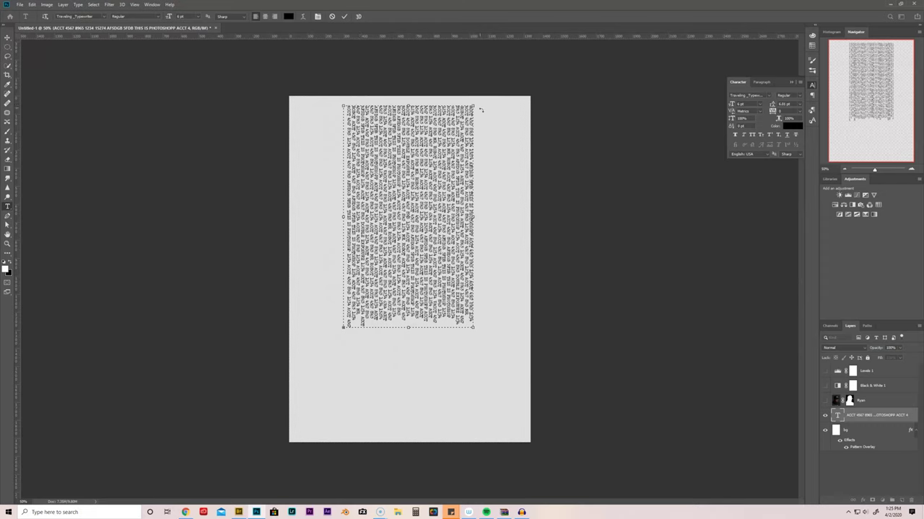
pyautogui.click(7, 37)
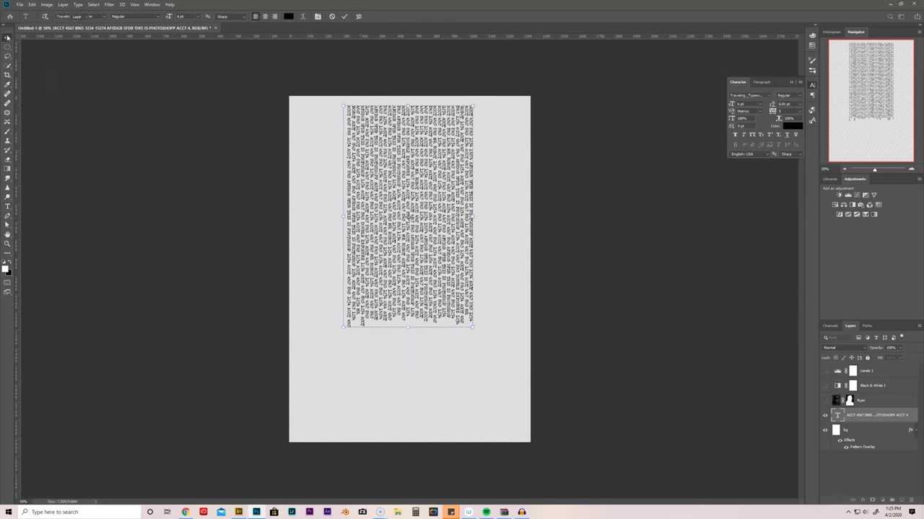
pyautogui.moveTo(414, 188)
pyautogui.mouseDown()
pyautogui.moveTo(417, 176)
pyautogui.moveTo(416, 206)
pyautogui.mouseUp()
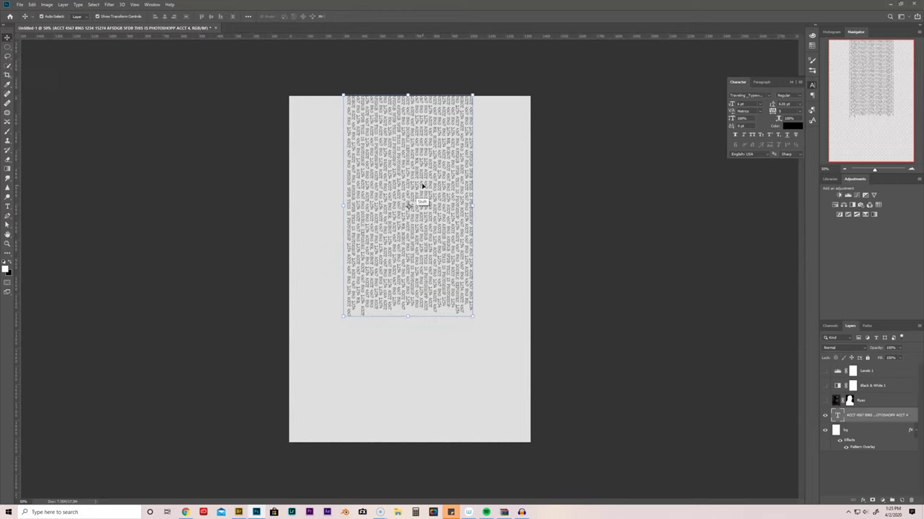
pyautogui.click(583, 217)
pyautogui.click(798, 84)
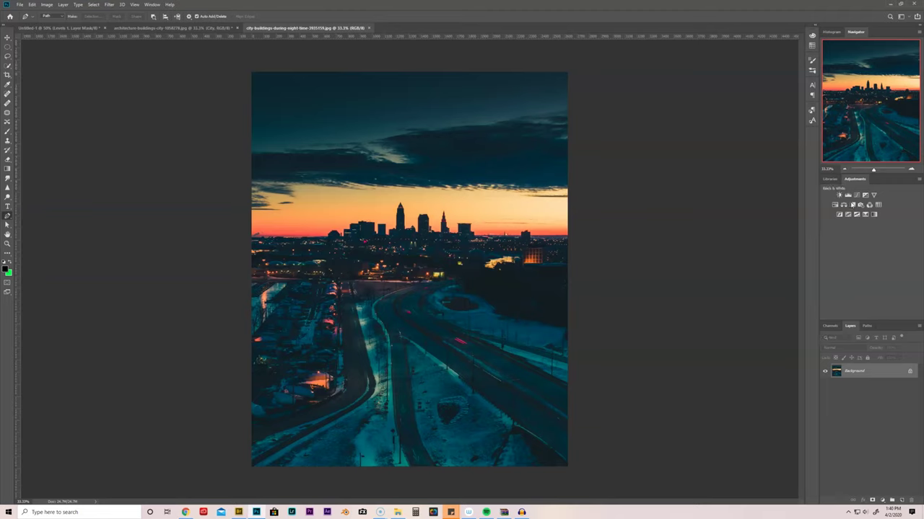
# Step: Add Black & White and Levels adjustments to the skyline, dragging the black input slider right
pyautogui.click(852, 205)
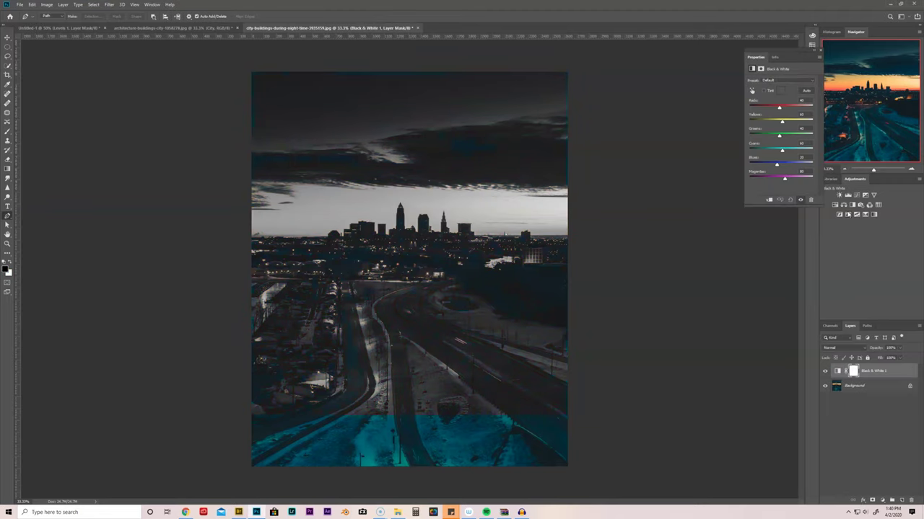
pyautogui.click(849, 195)
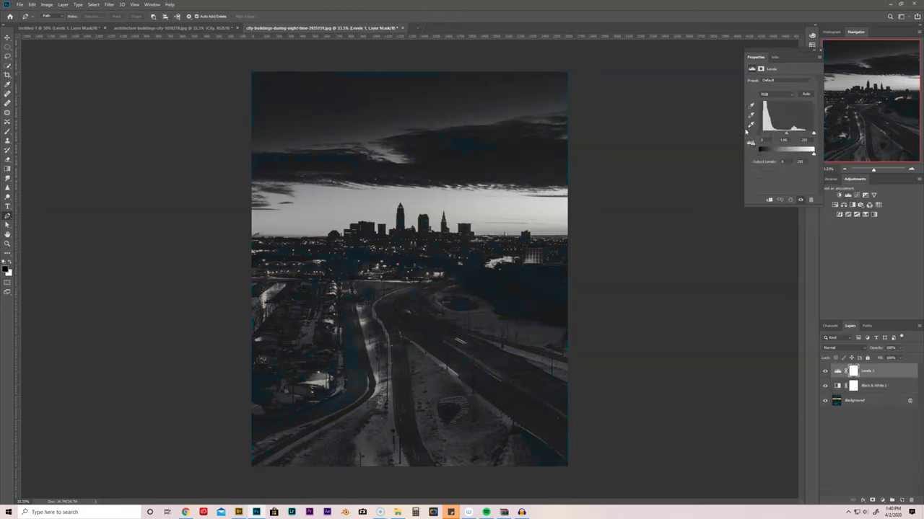
pyautogui.moveTo(763, 135)
pyautogui.mouseDown()
pyautogui.moveTo(802, 136)
pyautogui.moveTo(779, 136)
pyautogui.mouseUp()
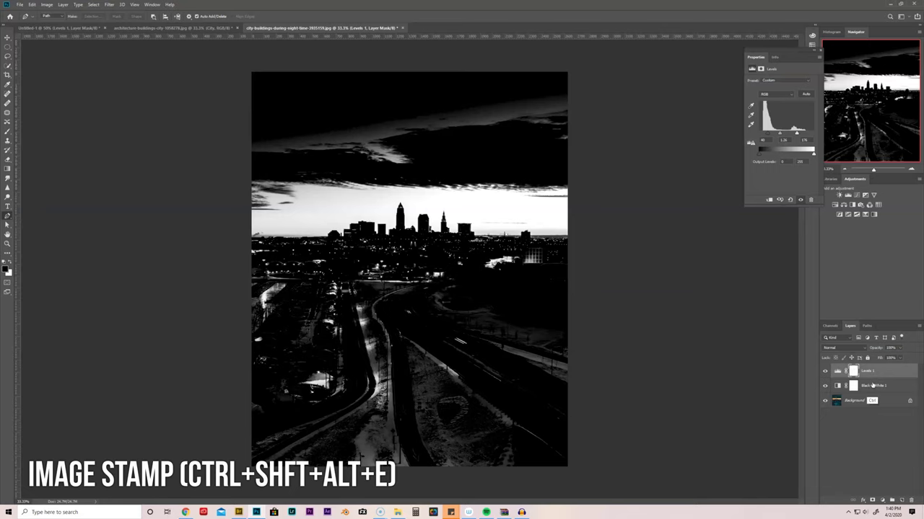
# Step: Stamp all visible layers into a new merged layer and paint the sky white
pyautogui.hotkey('ctrl', 'shift', 'alt', 'e')
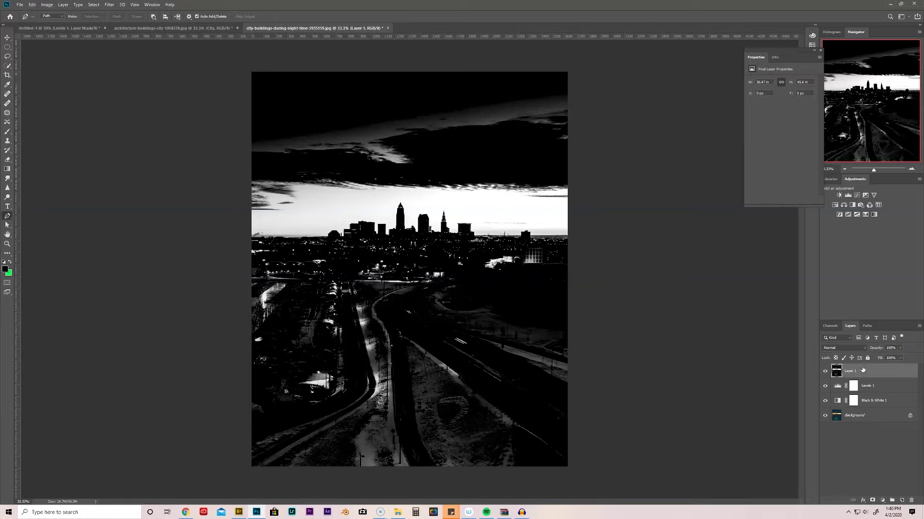
pyautogui.press('b')
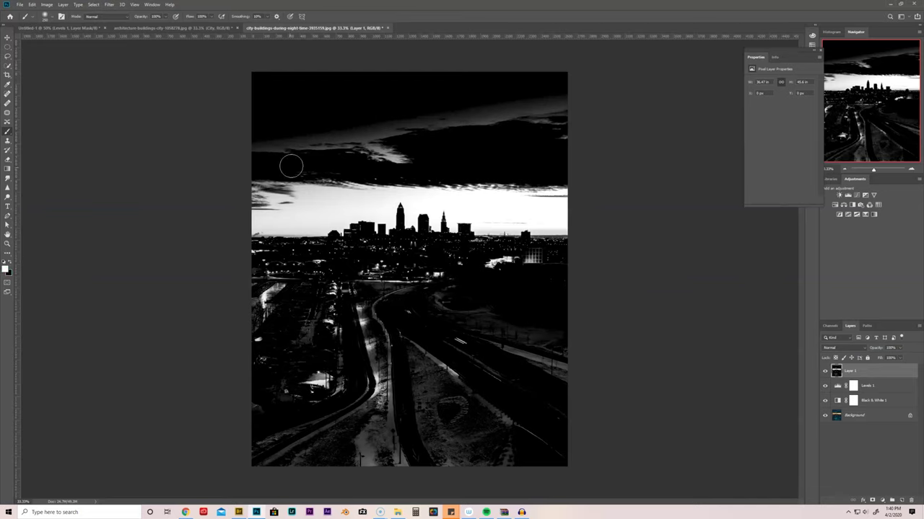
pyautogui.moveTo(272, 191)
pyautogui.mouseDown()
pyautogui.moveTo(268, 205)
pyautogui.moveTo(262, 192)
pyautogui.moveTo(292, 180)
pyautogui.moveTo(263, 180)
pyautogui.mouseUp()
pyautogui.moveTo(342, 199)
pyautogui.mouseDown()
pyautogui.moveTo(324, 175)
pyautogui.moveTo(342, 162)
pyautogui.moveTo(296, 158)
pyautogui.moveTo(228, 122)
pyautogui.moveTo(235, 72)
pyautogui.moveTo(359, 75)
pyautogui.moveTo(336, 140)
pyautogui.moveTo(356, 175)
pyautogui.moveTo(347, 183)
pyautogui.moveTo(432, 174)
pyautogui.moveTo(412, 181)
pyautogui.moveTo(548, 195)
pyautogui.moveTo(556, 187)
pyautogui.moveTo(562, 170)
pyautogui.moveTo(509, 153)
pyautogui.moveTo(445, 164)
pyautogui.moveTo(491, 179)
pyautogui.moveTo(360, 150)
pyautogui.moveTo(400, 142)
pyautogui.moveTo(384, 116)
pyautogui.moveTo(286, 87)
pyautogui.moveTo(361, 69)
pyautogui.moveTo(537, 85)
pyautogui.moveTo(365, 113)
pyautogui.moveTo(538, 135)
pyautogui.moveTo(523, 80)
pyautogui.moveTo(472, 95)
pyautogui.mouseUp()
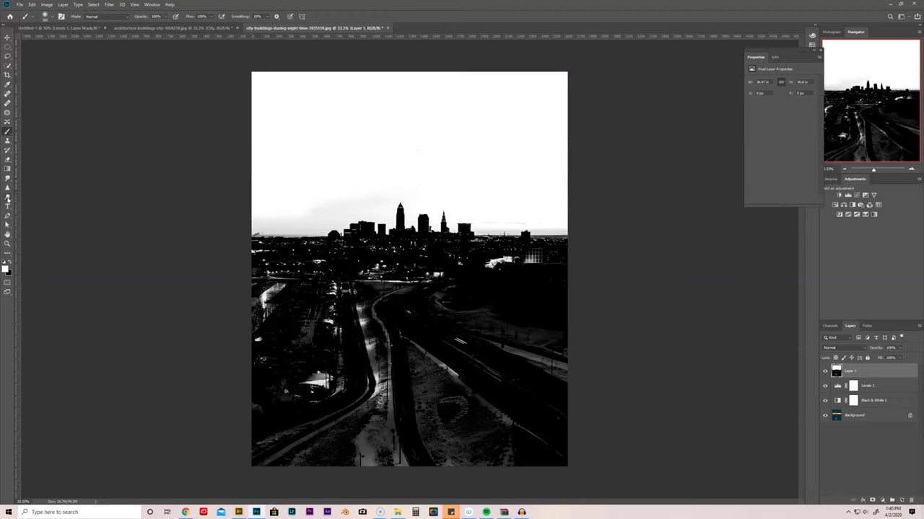
# Step: Dodge the grey haze along the horizon until the sky is pure white
pyautogui.moveTo(8, 199)
pyautogui.mouseDown()
pyautogui.moveTo(44, 207)
pyautogui.moveTo(49, 197)
pyautogui.mouseUp()
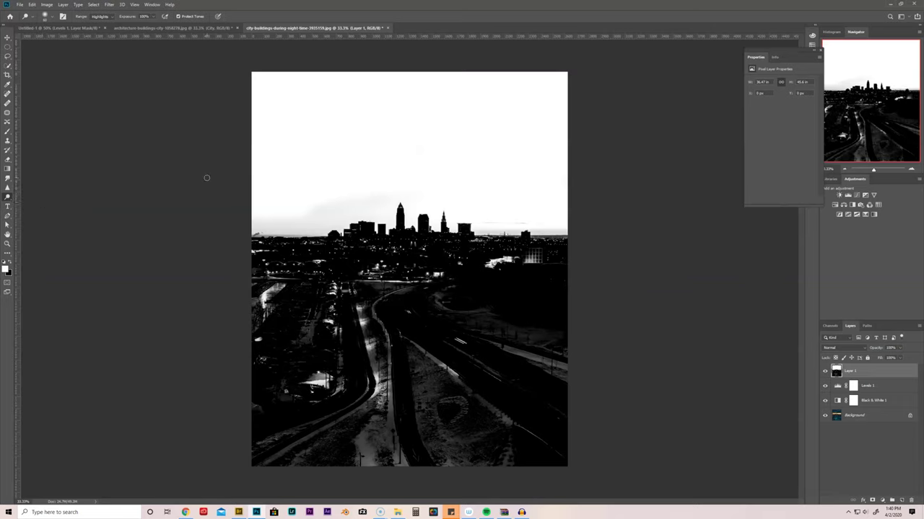
pyautogui.moveTo(263, 222)
pyautogui.mouseDown()
pyautogui.moveTo(387, 201)
pyautogui.moveTo(346, 214)
pyautogui.moveTo(567, 222)
pyautogui.mouseUp()
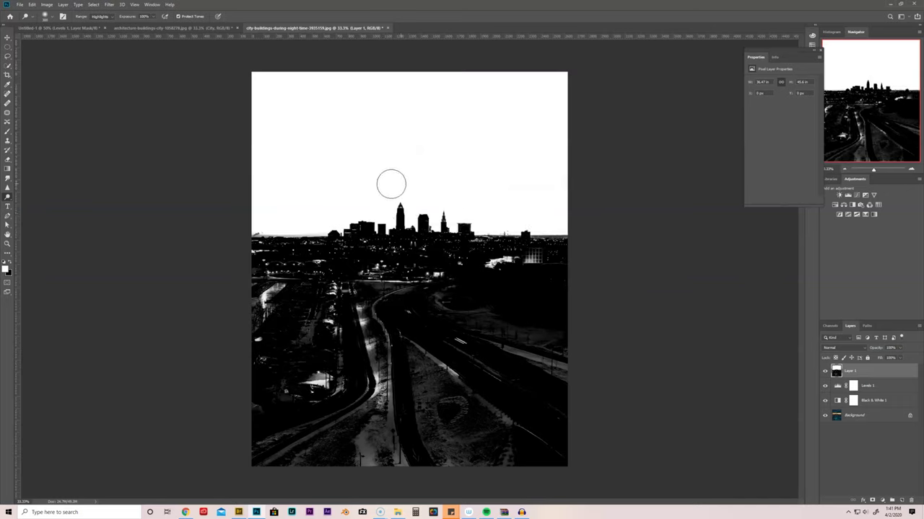
pyautogui.hotkey('ctrl', 'z')
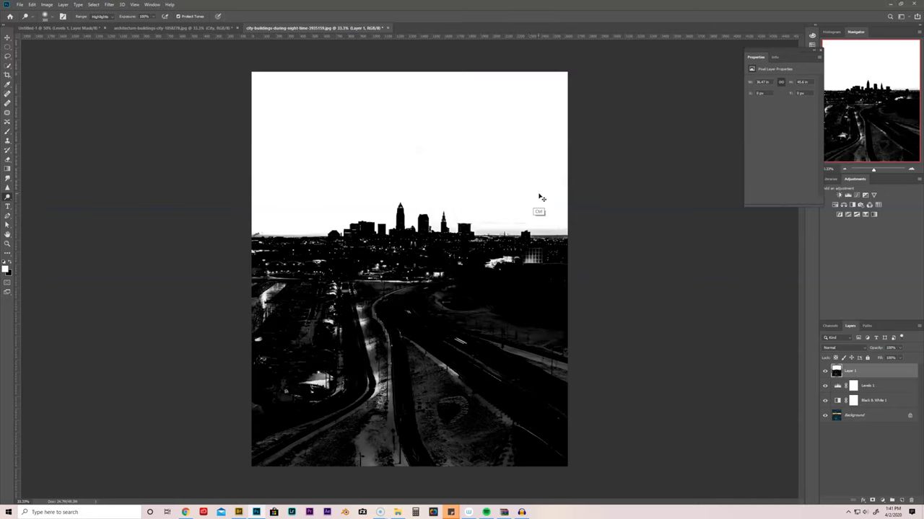
pyautogui.hotkey('ctrl', 'shift', 'z')
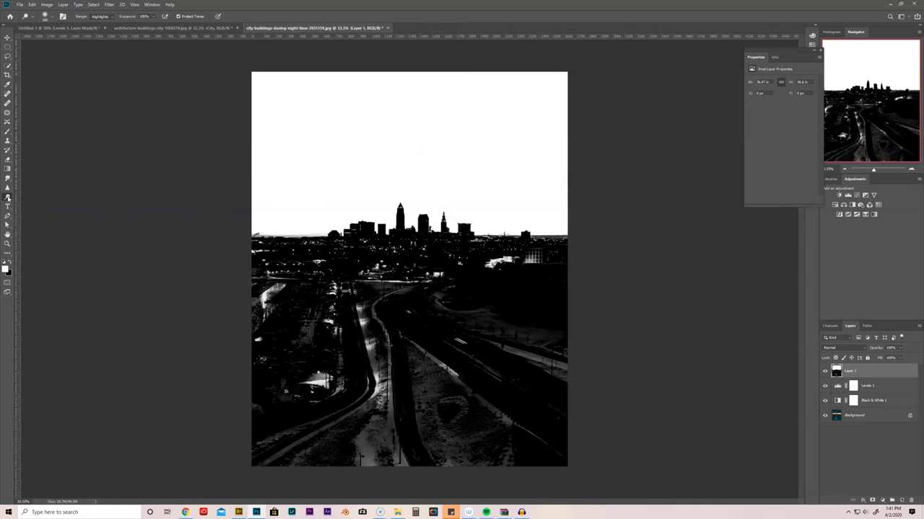
pyautogui.moveTo(8, 197); pyautogui.dragTo(31, 207)
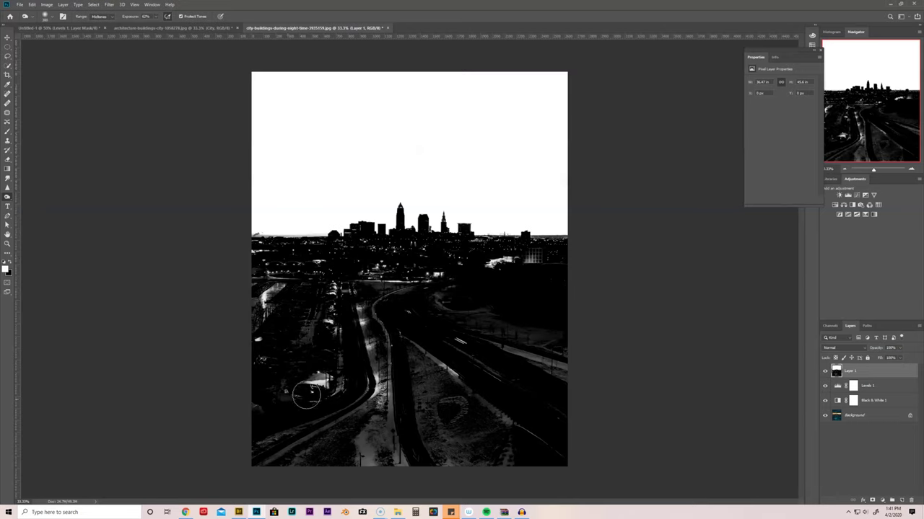
# Step: Paint everything below the skyline solid black, then try dragging City to another document and dismiss the error
pyautogui.press('b')
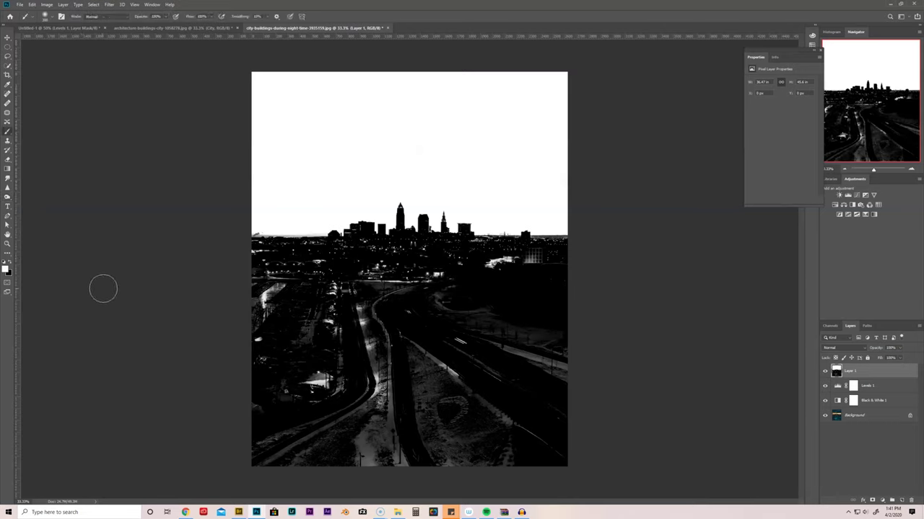
pyautogui.press('x')
pyautogui.press(']')
pyautogui.press(']')
pyautogui.press(']')
pyautogui.press(']')
pyautogui.press(']')
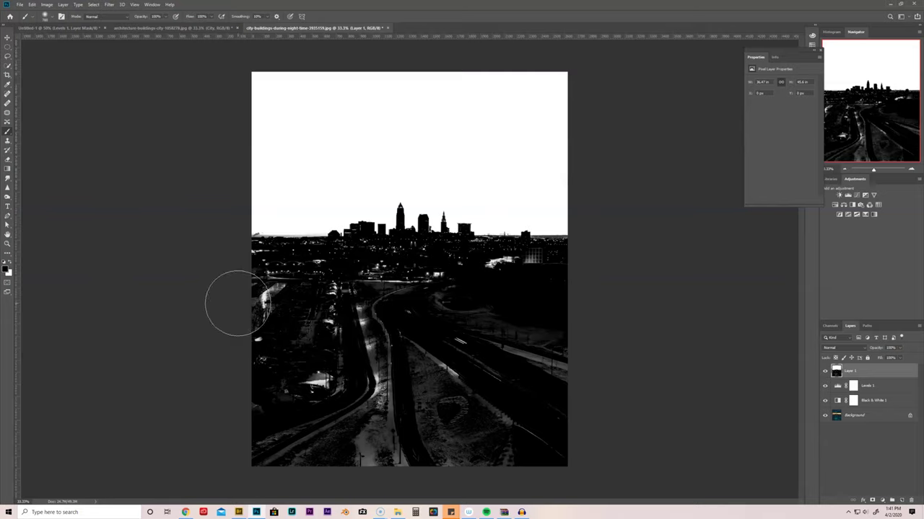
pyautogui.moveTo(233, 305)
pyautogui.mouseDown()
pyautogui.moveTo(347, 309)
pyautogui.moveTo(563, 284)
pyautogui.moveTo(265, 390)
pyautogui.moveTo(474, 357)
pyautogui.moveTo(455, 427)
pyautogui.moveTo(412, 427)
pyautogui.moveTo(248, 303)
pyautogui.mouseUp()
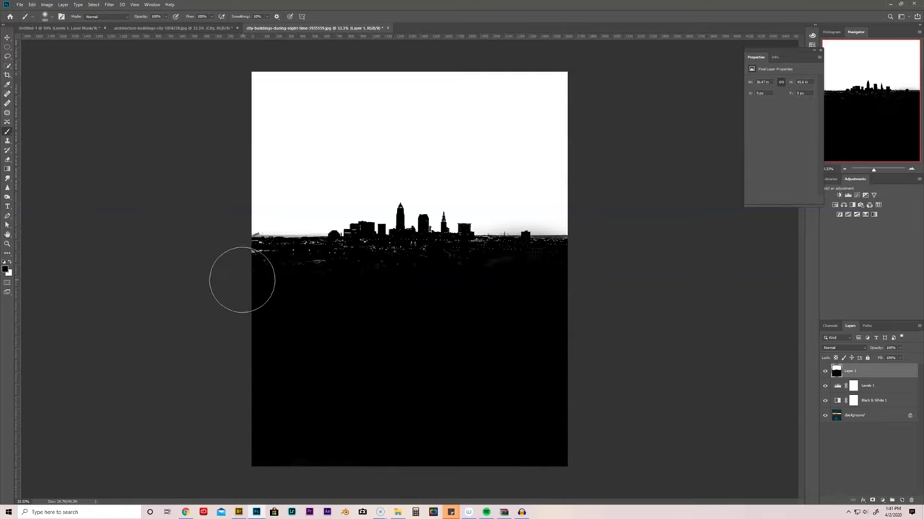
pyautogui.press('[')
pyautogui.press('[')
pyautogui.press('[')
pyautogui.moveTo(233, 274)
pyautogui.mouseDown()
pyautogui.moveTo(260, 266)
pyautogui.moveTo(563, 270)
pyautogui.moveTo(404, 284)
pyautogui.mouseUp()
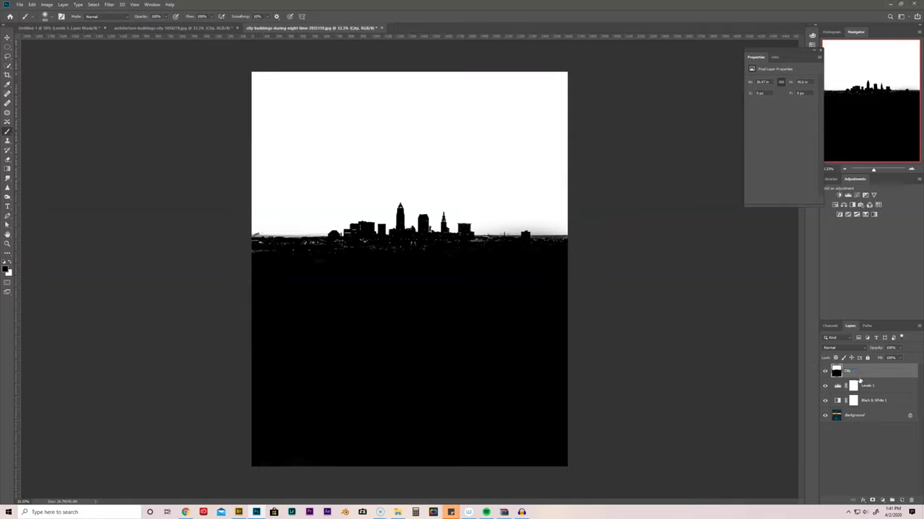
pyautogui.moveTo(864, 371); pyautogui.dragTo(427, 142)
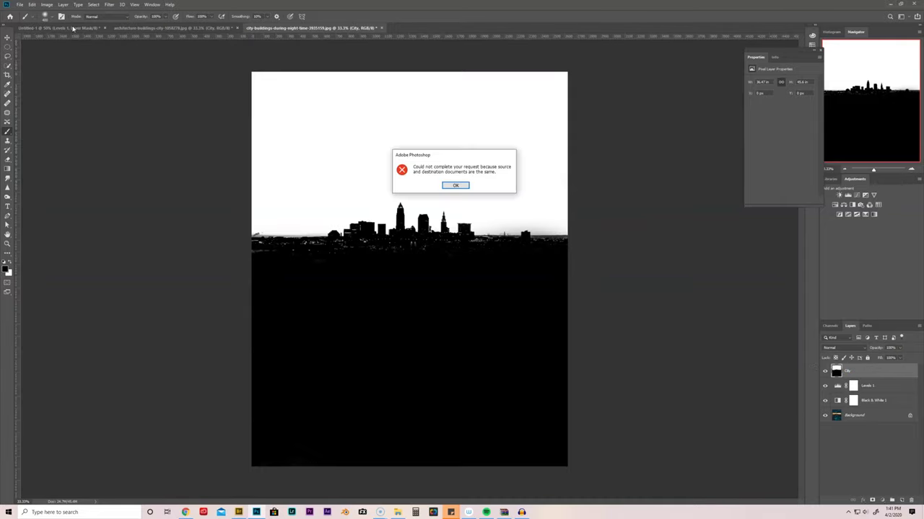
pyautogui.click(455, 186)
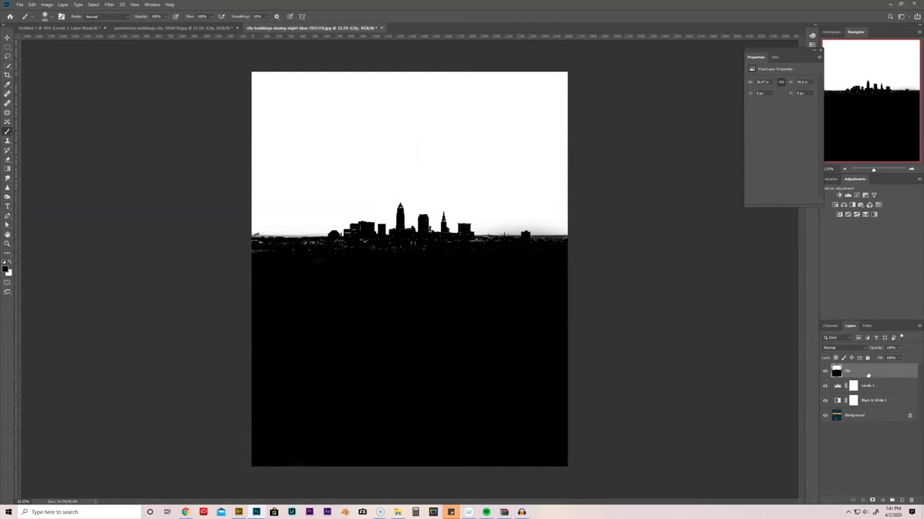
# Step: Bring the City layer into the poster at 60% opacity and shift it up over the cap
pyautogui.moveTo(867, 374); pyautogui.dragTo(447, 267)
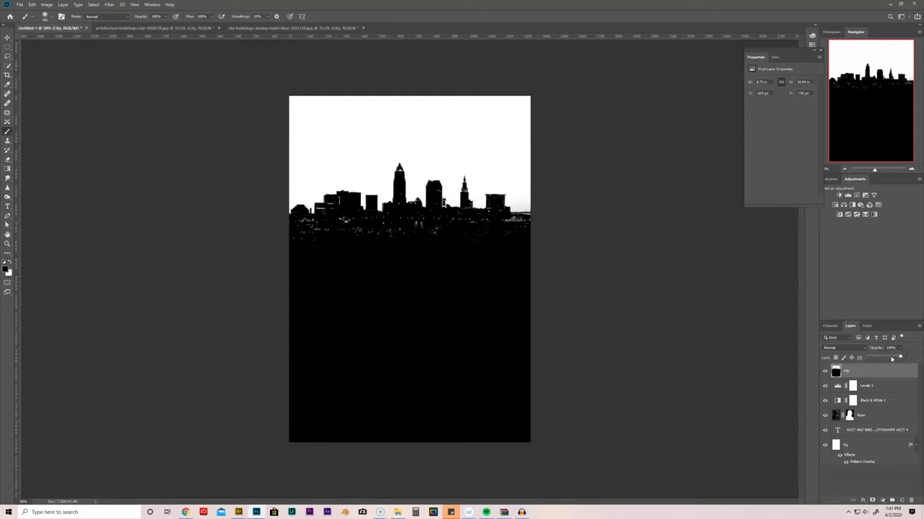
pyautogui.click(891, 359)
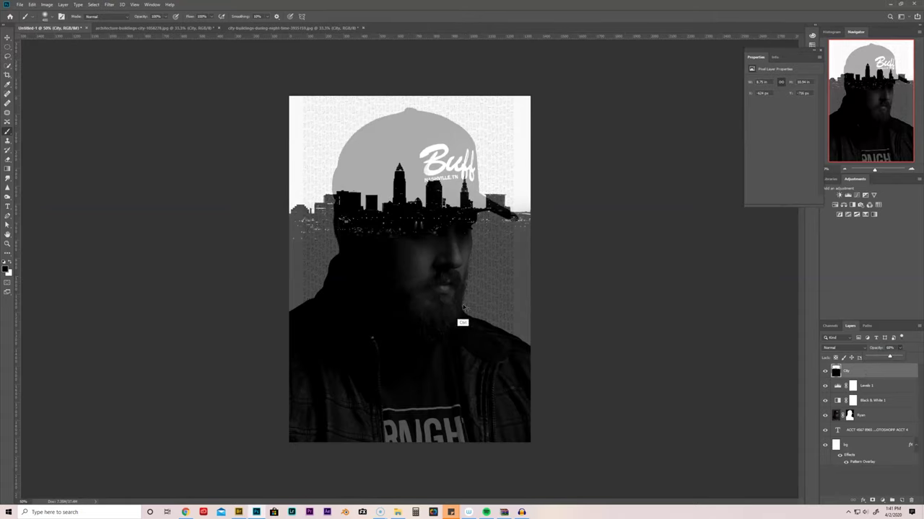
pyautogui.hotkey('ctrl', 't')
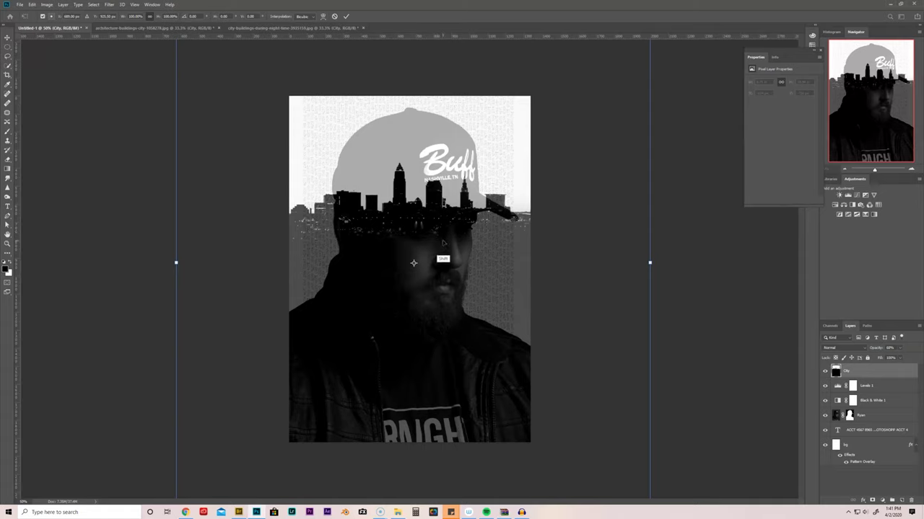
pyautogui.moveTo(443, 243)
pyautogui.mouseDown()
pyautogui.moveTo(443, 234)
pyautogui.moveTo(441, 248)
pyautogui.mouseUp()
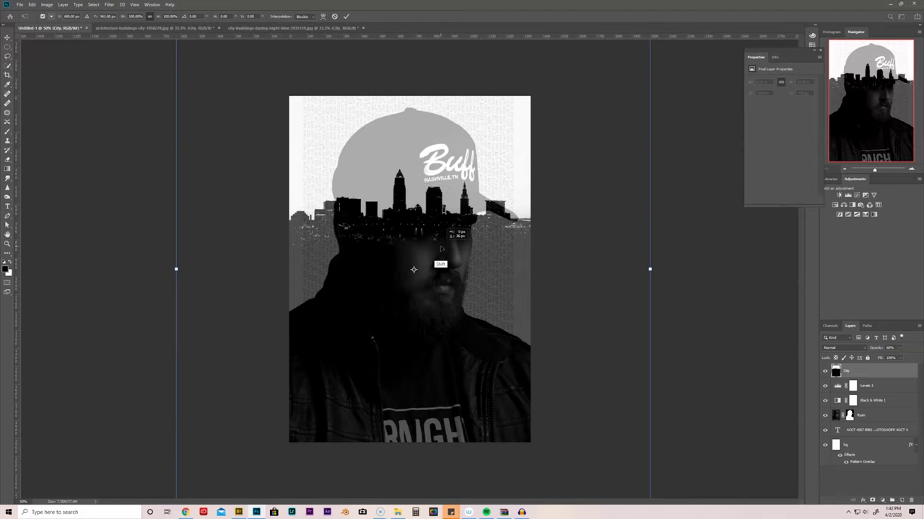
pyautogui.moveTo(441, 246)
pyautogui.mouseDown()
pyautogui.moveTo(438, 189)
pyautogui.moveTo(443, 245)
pyautogui.mouseUp()
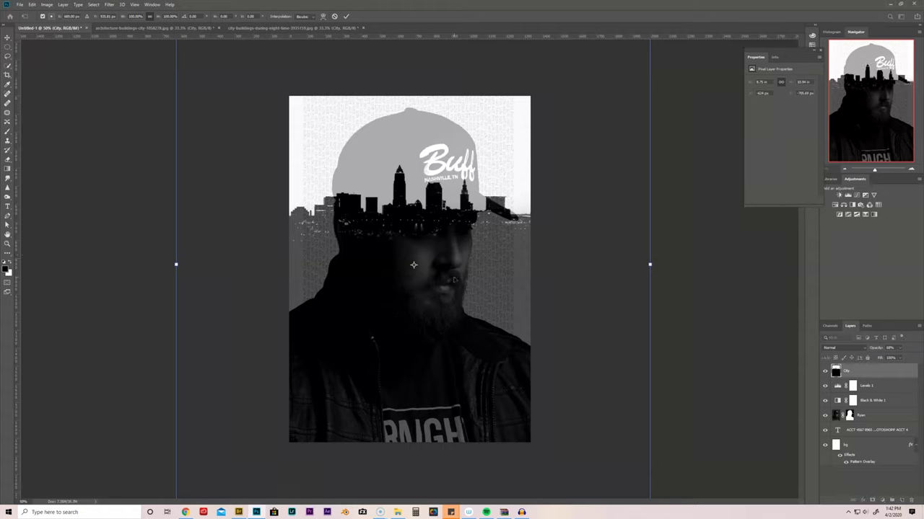
pyautogui.press('Return')
pyautogui.press('b')
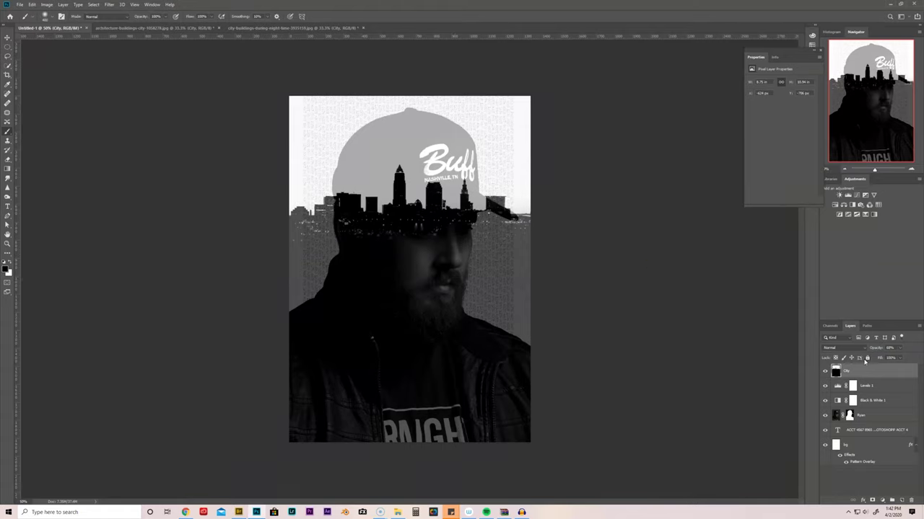
# Step: Set the City layer to 100% opacity with Screen blending
pyautogui.moveTo(901, 357); pyautogui.dragTo(910, 356)
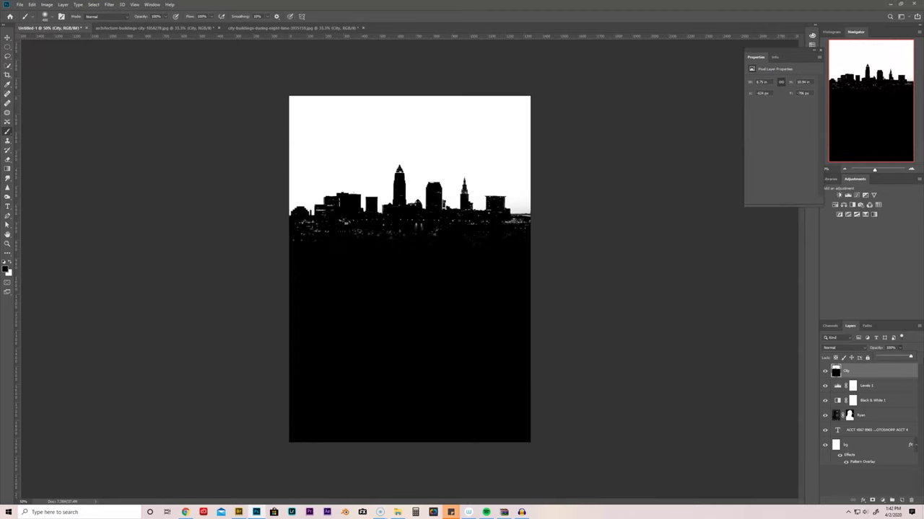
pyautogui.click(860, 348)
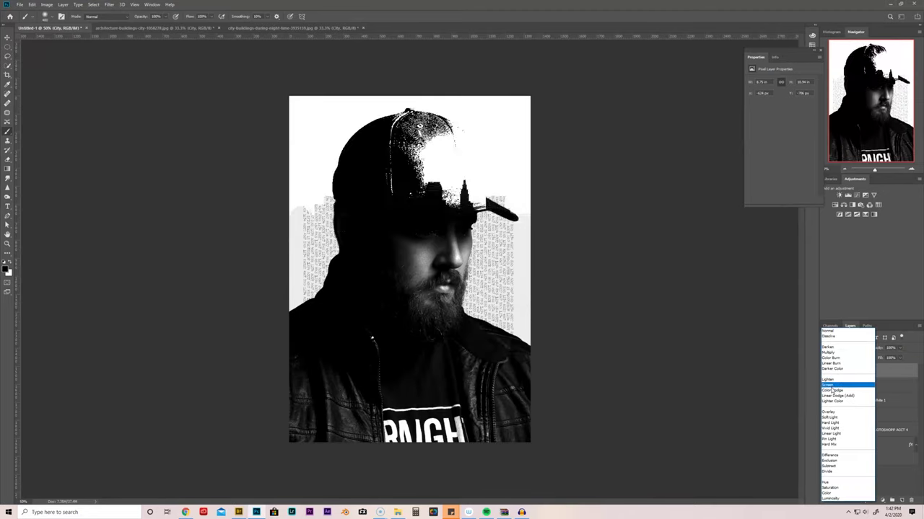
pyautogui.click(833, 386)
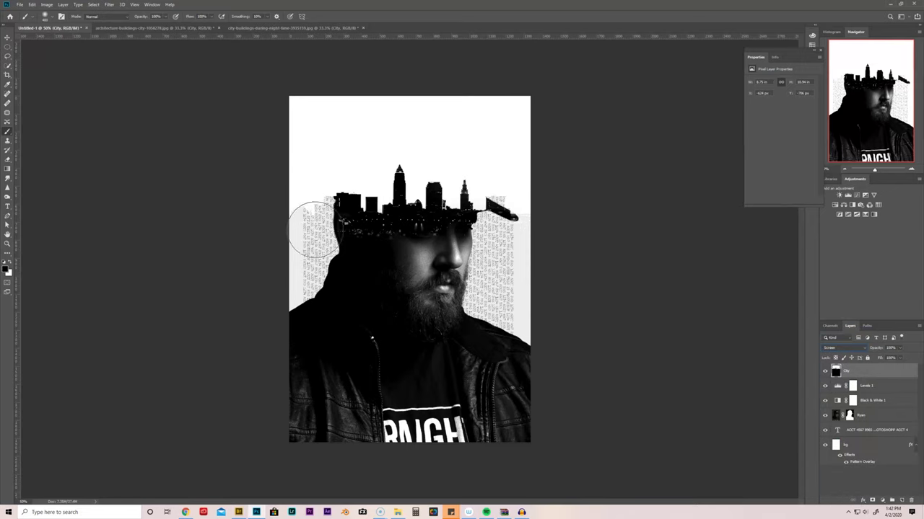
pyautogui.moveTo(287, 226)
pyautogui.mouseDown()
pyautogui.moveTo(340, 206)
pyautogui.moveTo(318, 234)
pyautogui.moveTo(295, 242)
pyautogui.moveTo(290, 231)
pyautogui.moveTo(292, 299)
pyautogui.mouseUp()
# Step: Mask City from the man's silhouette and invert the mask so the skyline fills his head
pyautogui.keyDown('ctrl'); pyautogui.click(849, 416); pyautogui.keyUp('ctrl')
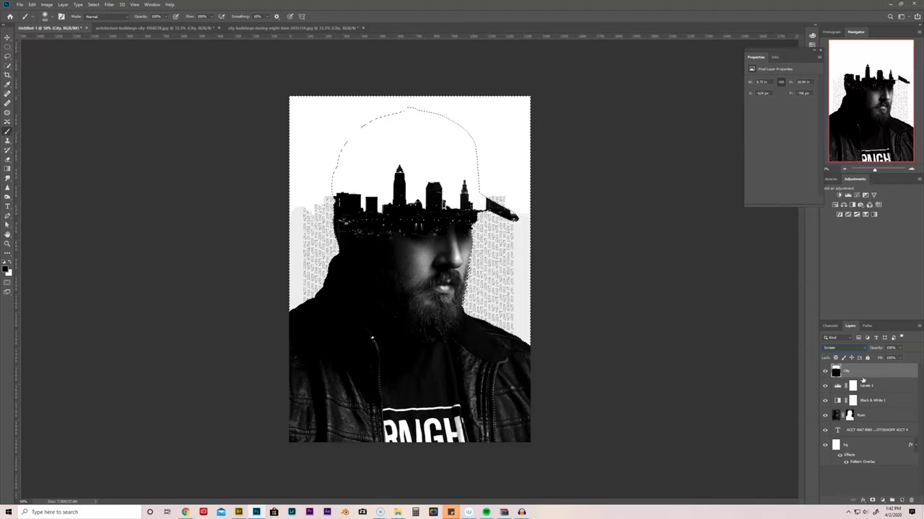
pyautogui.keyDown('alt'); pyautogui.click(871, 501); pyautogui.keyUp('alt')
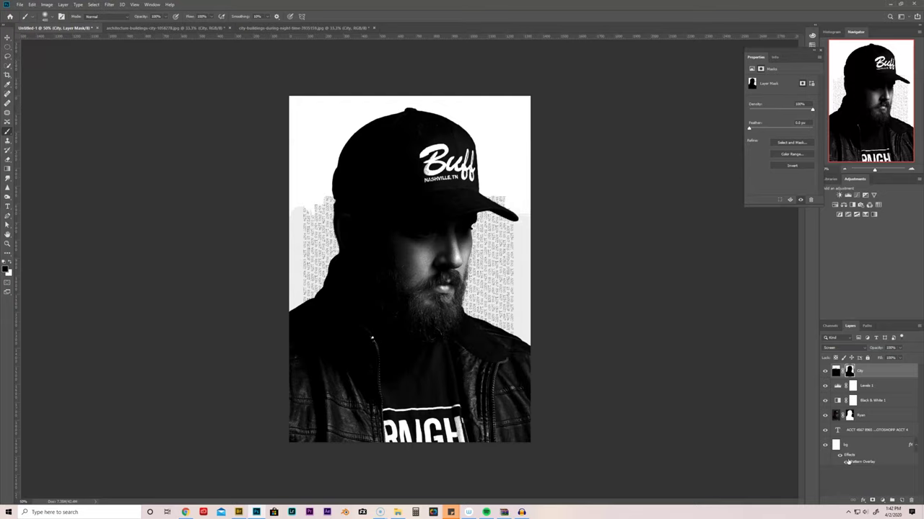
pyautogui.hotkey('ctrl', 'i')
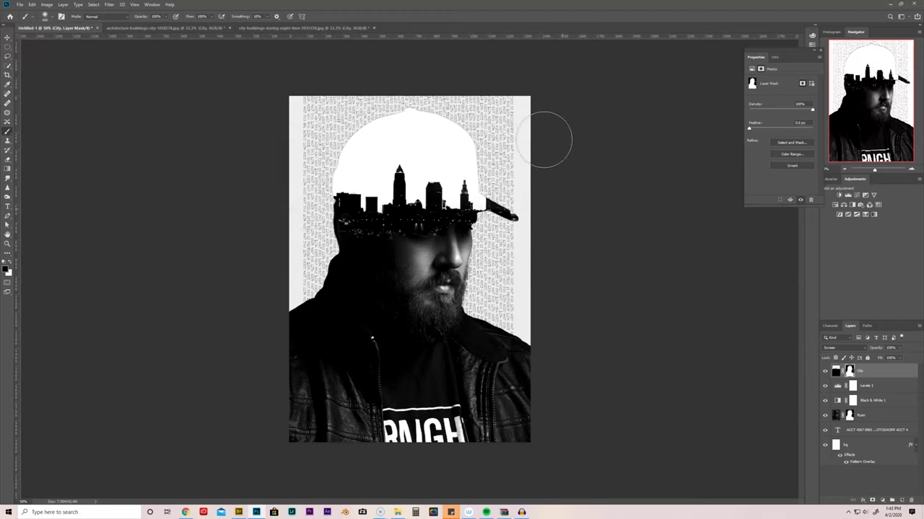
pyautogui.click(826, 371)
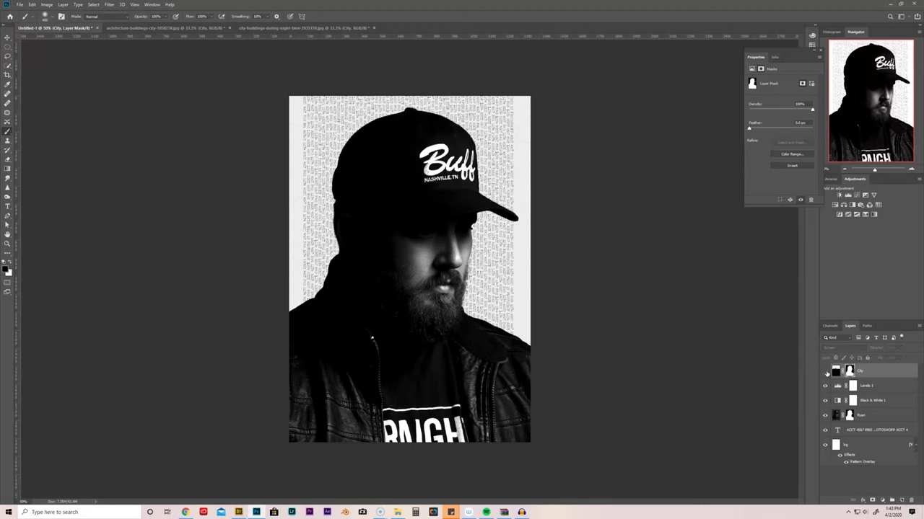
pyautogui.click(825, 370)
pyautogui.click(873, 430)
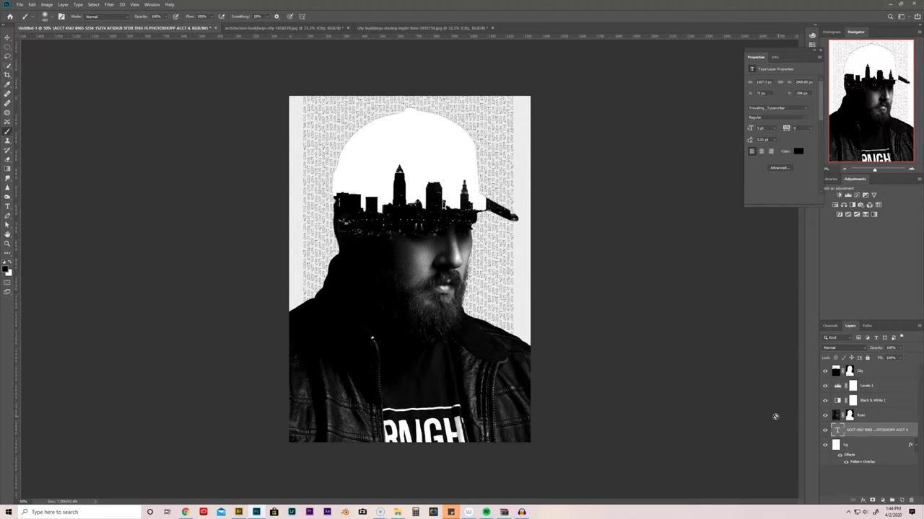
# Step: Move the text layer to the top and scale it around its centre into a narrower column
pyautogui.moveTo(857, 433); pyautogui.dragTo(855, 368)
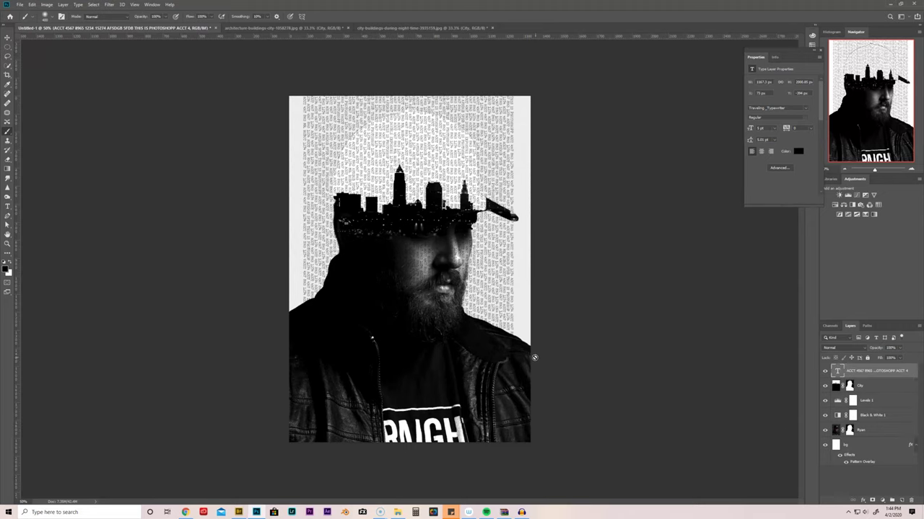
pyautogui.hotkey('ctrl', 't')
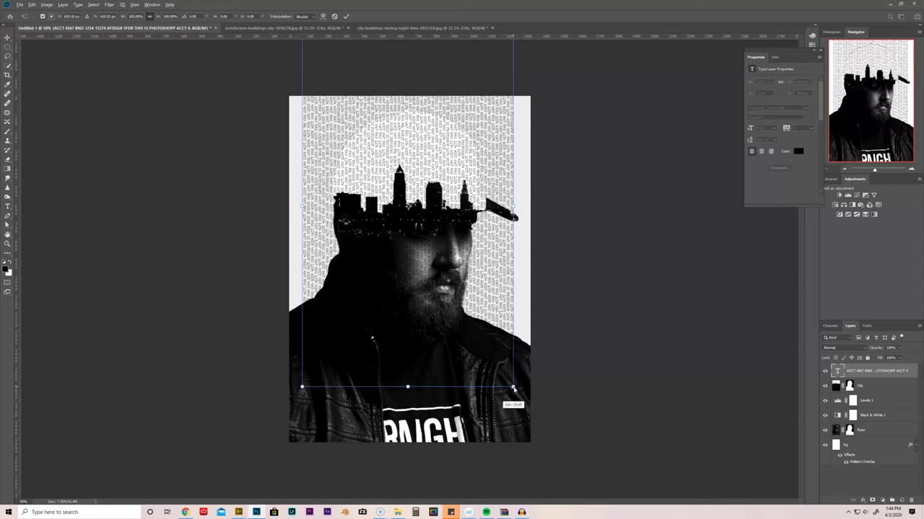
pyautogui.moveTo(514, 388); pyautogui.dragTo(516, 313)
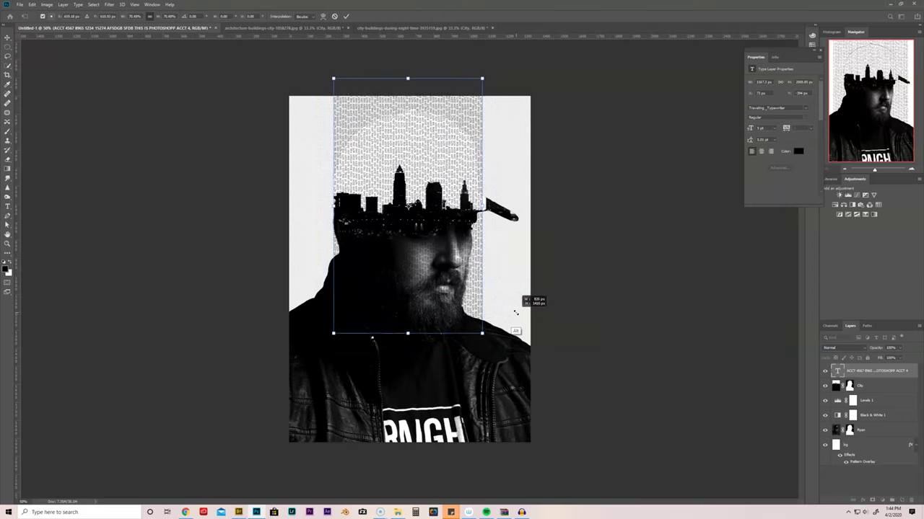
pyautogui.moveTo(515, 312); pyautogui.dragTo(478, 325)
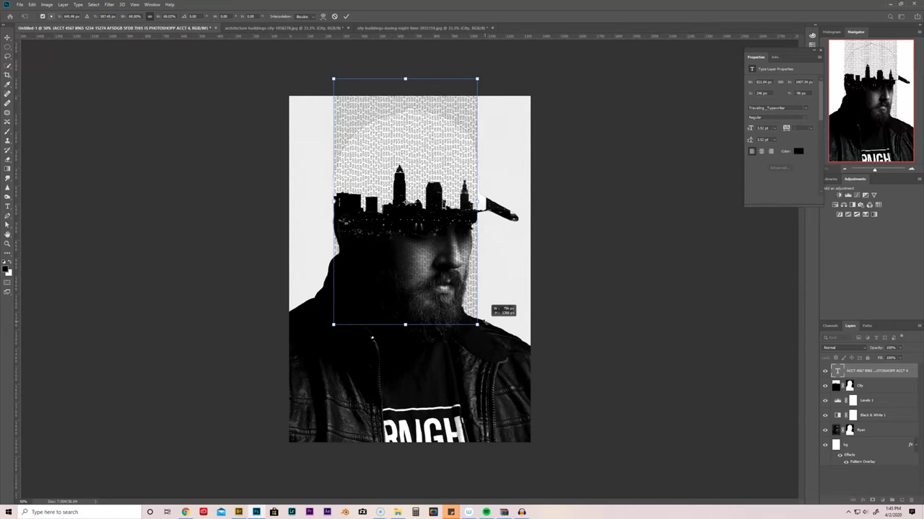
pyautogui.moveTo(477, 326); pyautogui.dragTo(477, 325)
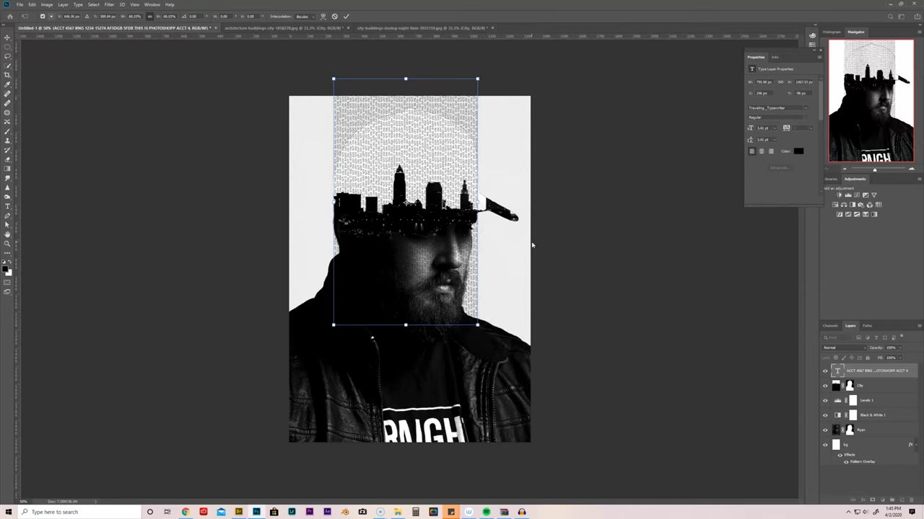
pyautogui.press('Return')
pyautogui.press('b')
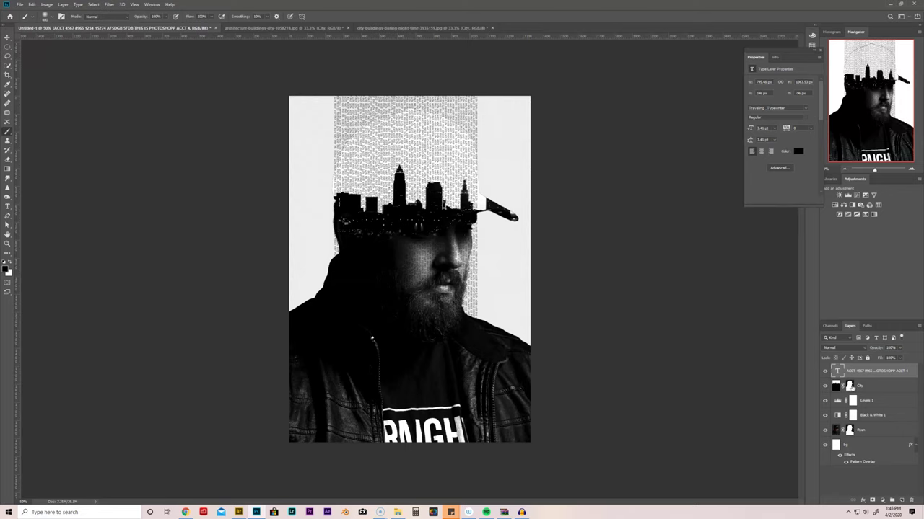
# Step: At 100% zoom, paint the dark strip near the cap brim out of the Ryan mask
pyautogui.click(849, 387)
pyautogui.click(849, 430)
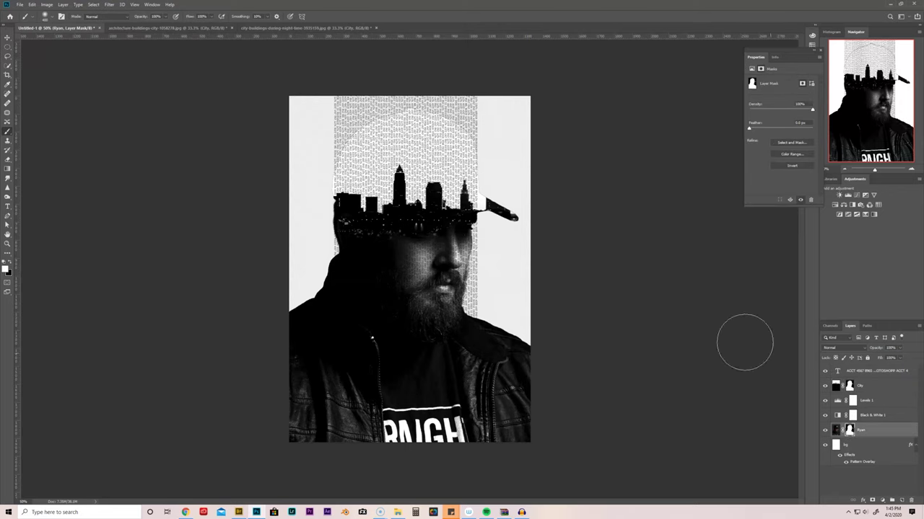
pyautogui.hotkey('ctrl', '1')
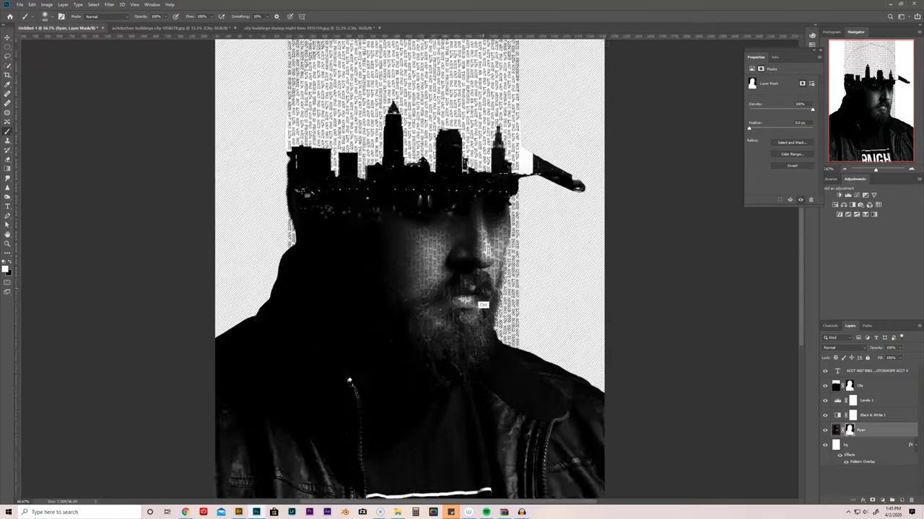
pyautogui.press('space')
pyautogui.moveTo(538, 284); pyautogui.dragTo(402, 329)
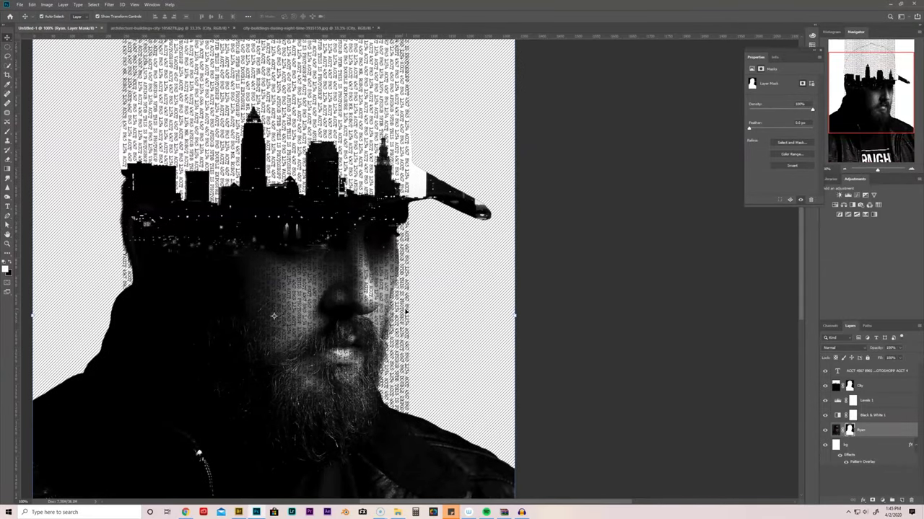
pyautogui.press('[')
pyautogui.press('[')
pyautogui.press('[')
pyautogui.press('[')
pyautogui.press('[')
pyautogui.press('[')
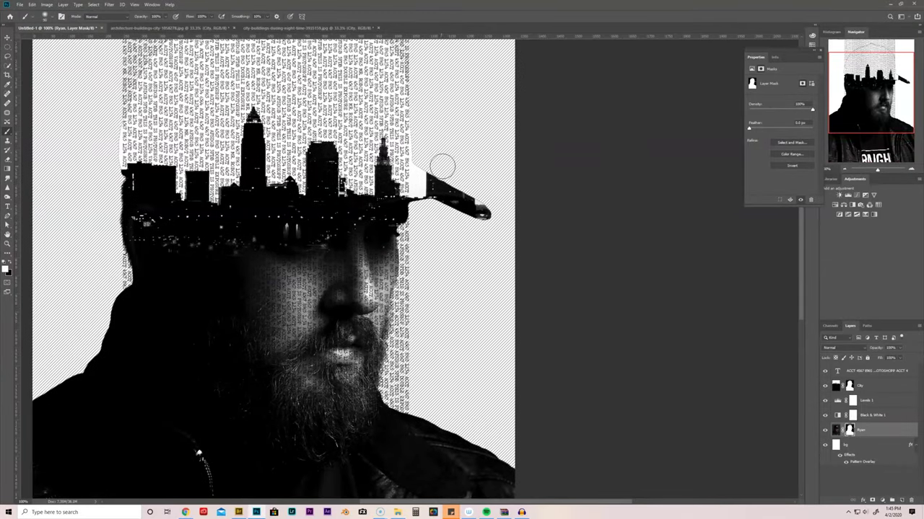
pyautogui.moveTo(435, 168)
pyautogui.mouseDown()
pyautogui.moveTo(439, 210)
pyautogui.moveTo(436, 189)
pyautogui.moveTo(444, 195)
pyautogui.moveTo(440, 202)
pyautogui.moveTo(436, 176)
pyautogui.moveTo(434, 196)
pyautogui.moveTo(431, 165)
pyautogui.moveTo(428, 191)
pyautogui.moveTo(444, 180)
pyautogui.moveTo(456, 230)
pyautogui.moveTo(472, 176)
pyautogui.moveTo(486, 212)
pyautogui.mouseUp()
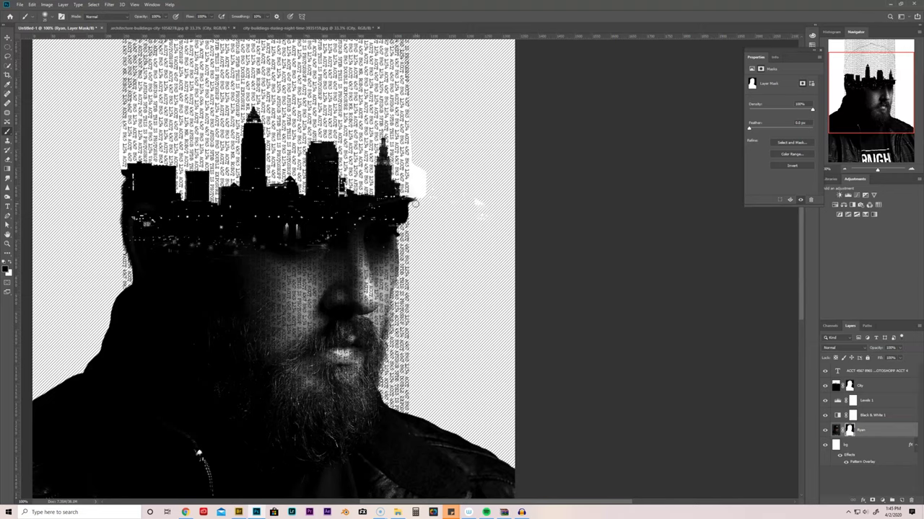
# Step: Trim the dark strip along the skyline's right edge on both the Ryan and City masks
pyautogui.scroll(-1, 412, 208)
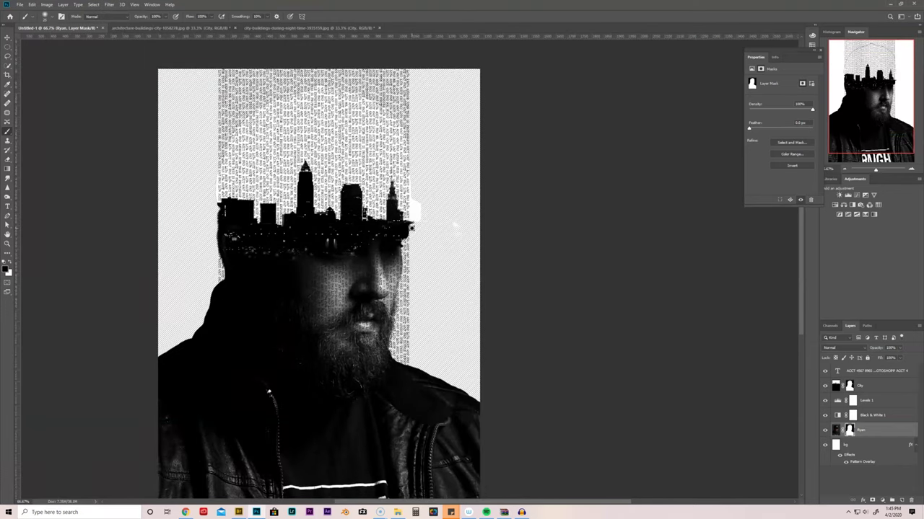
pyautogui.click(415, 249)
pyautogui.keyDown('shift'); pyautogui.click(412, 153); pyautogui.keyUp('shift')
pyautogui.moveTo(413, 228)
pyautogui.mouseDown()
pyautogui.moveTo(413, 264)
pyautogui.moveTo(413, 194)
pyautogui.mouseUp()
pyautogui.hotkey('alt', ']')
pyautogui.hotkey('alt', ']')
pyautogui.hotkey('alt', ']')
pyautogui.moveTo(413, 226)
pyautogui.mouseDown()
pyautogui.moveTo(414, 241)
pyautogui.moveTo(416, 198)
pyautogui.moveTo(418, 212)
pyautogui.mouseUp()
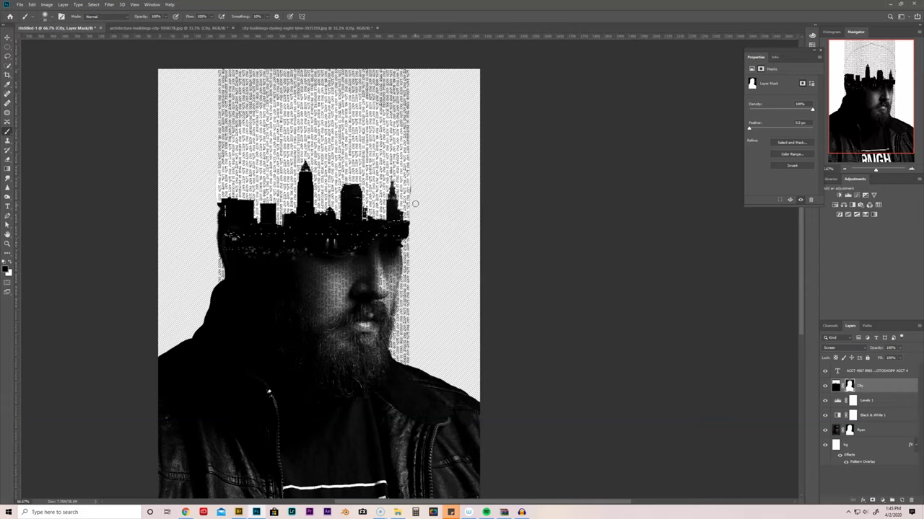
pyautogui.moveTo(413, 214)
pyautogui.mouseDown()
pyautogui.moveTo(415, 153)
pyautogui.moveTo(415, 230)
pyautogui.mouseUp()
pyautogui.click(853, 432)
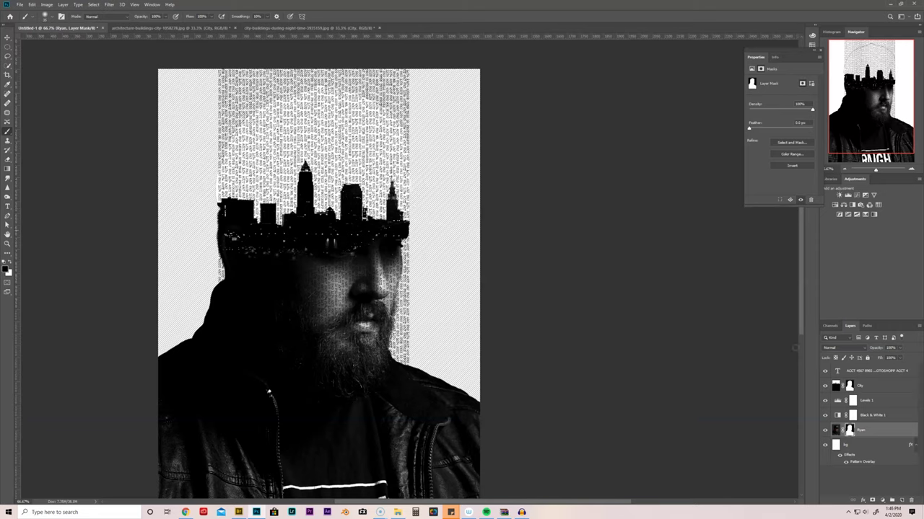
pyautogui.click(849, 445)
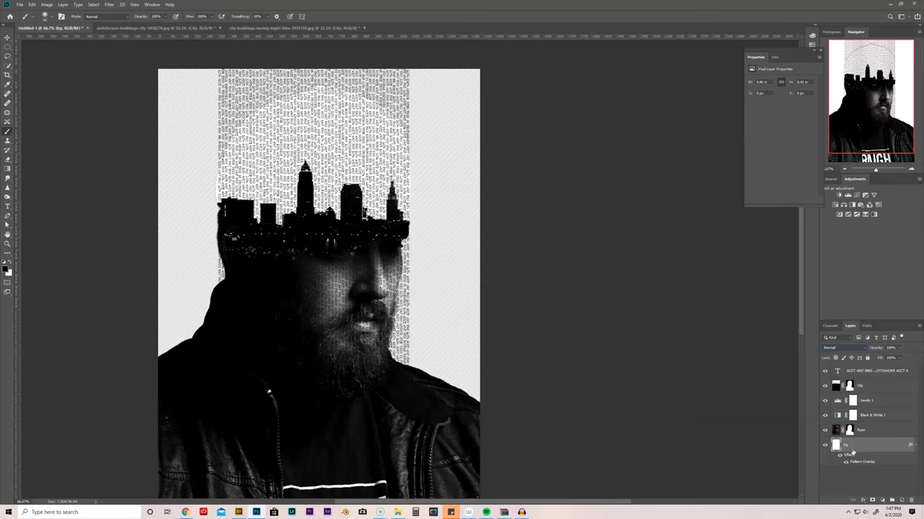
# Step: Hide the text and move bg above City, trying Lighten and Multiply before returning to Normal
pyautogui.click(825, 371)
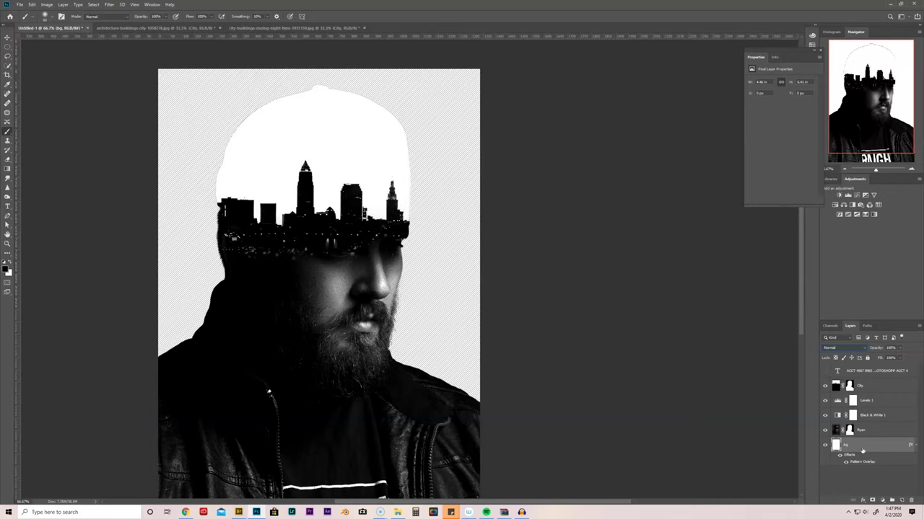
pyautogui.moveTo(861, 448); pyautogui.dragTo(859, 382)
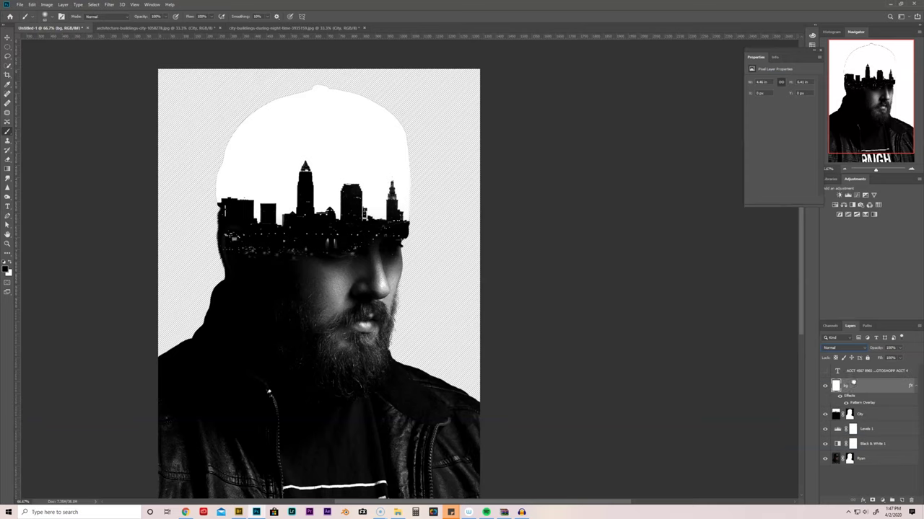
pyautogui.click(842, 347)
pyautogui.click(850, 381)
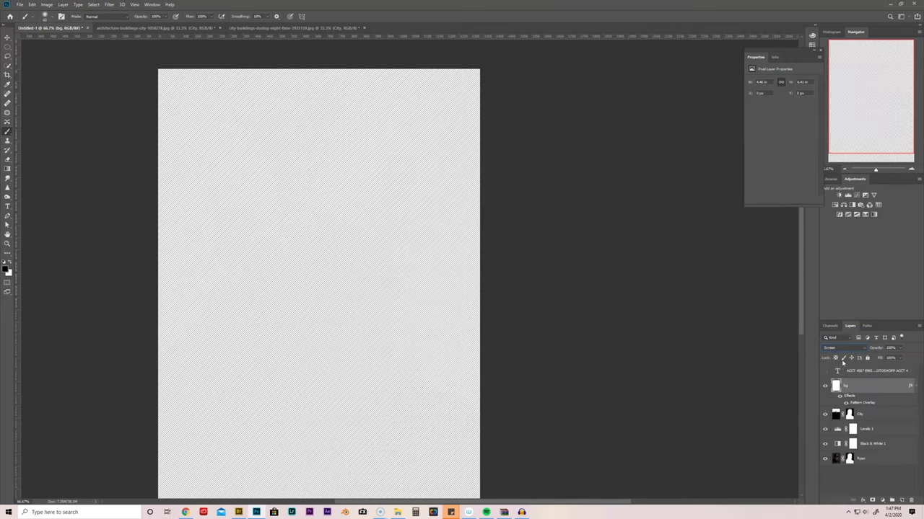
pyautogui.click(847, 351)
pyautogui.click(829, 353)
pyautogui.click(850, 351)
pyautogui.click(833, 332)
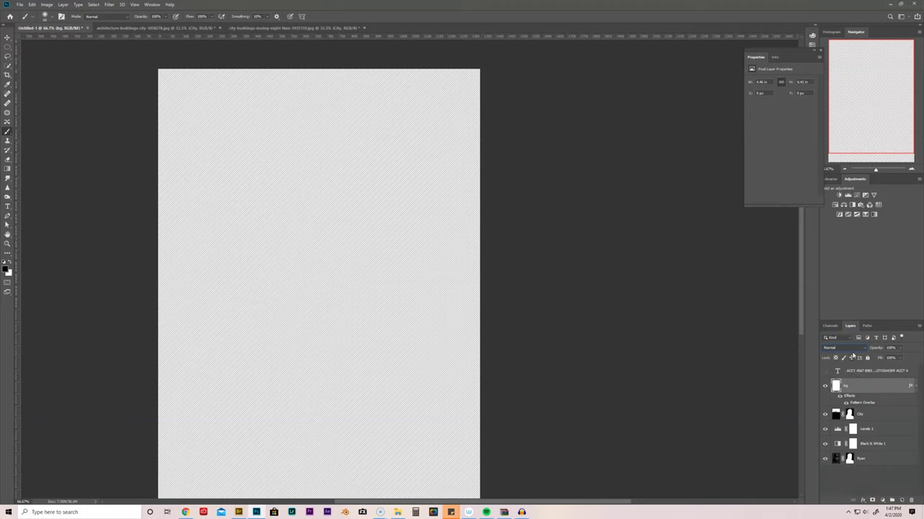
# Step: Rasterize the bg layer's style and set its blend mode to Darken
pyautogui.rightClick(863, 390)
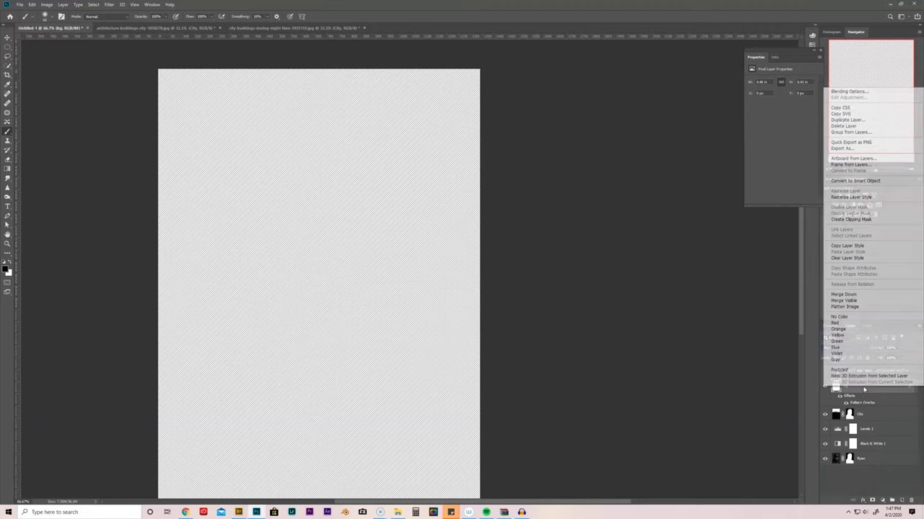
pyautogui.click(856, 198)
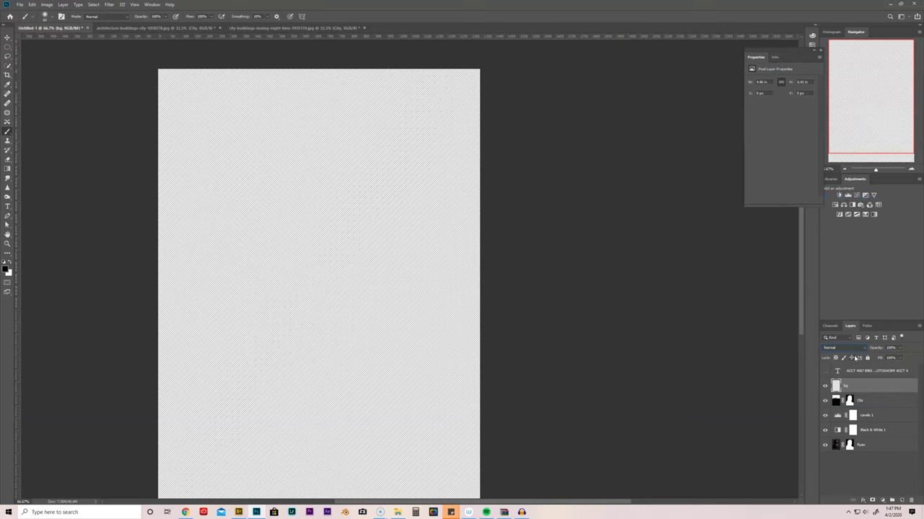
pyautogui.click(844, 348)
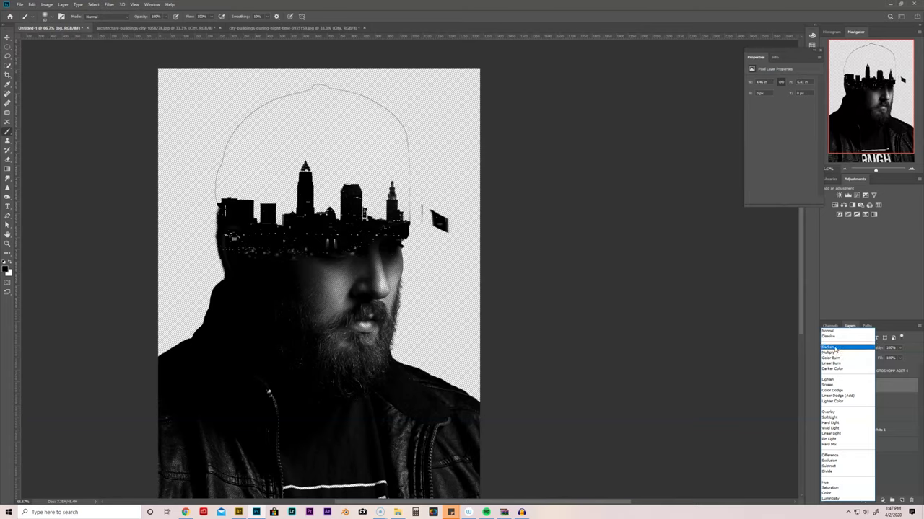
pyautogui.click(830, 348)
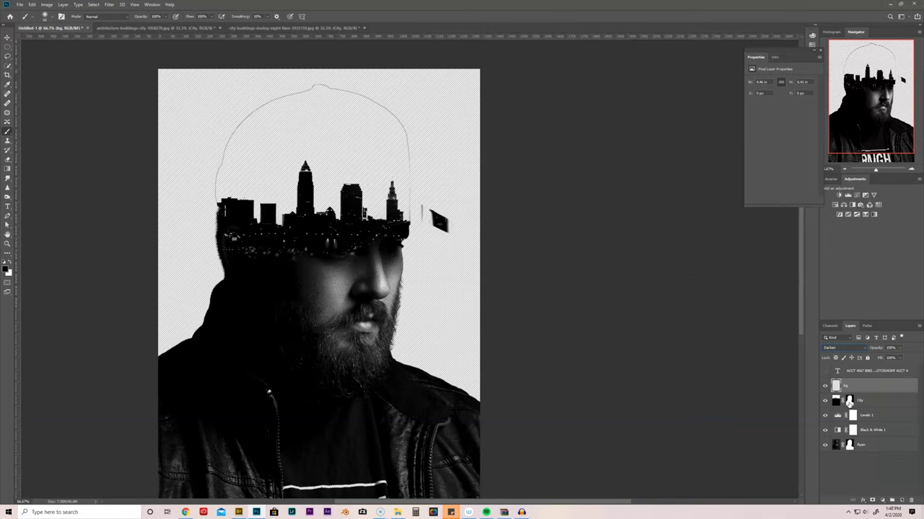
# Step: On the City layer, Quick Select the empty area around the skyline
pyautogui.click(835, 405)
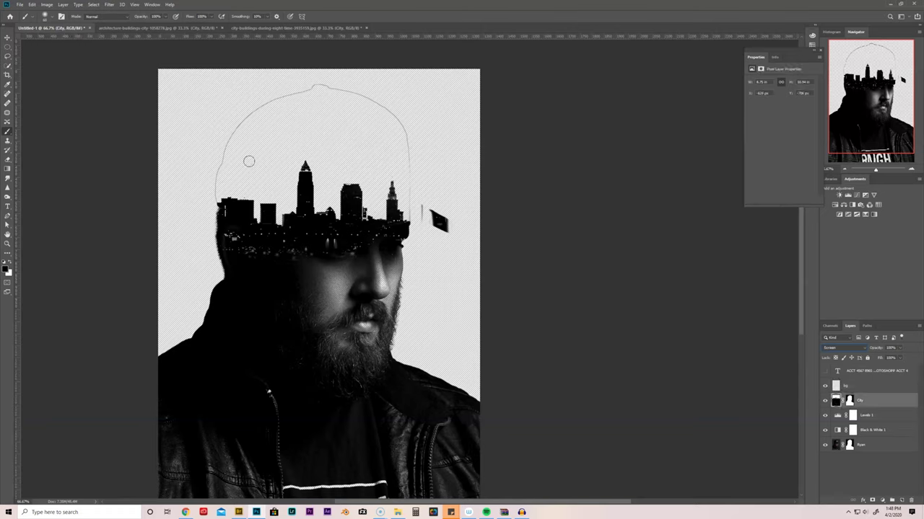
pyautogui.moveTo(264, 170); pyautogui.dragTo(285, 173)
pyautogui.hotkey('ctrl', 'z')
pyautogui.press('w')
pyautogui.moveTo(293, 176)
pyautogui.mouseDown()
pyautogui.moveTo(294, 165)
pyautogui.moveTo(258, 179)
pyautogui.moveTo(288, 138)
pyautogui.mouseUp()
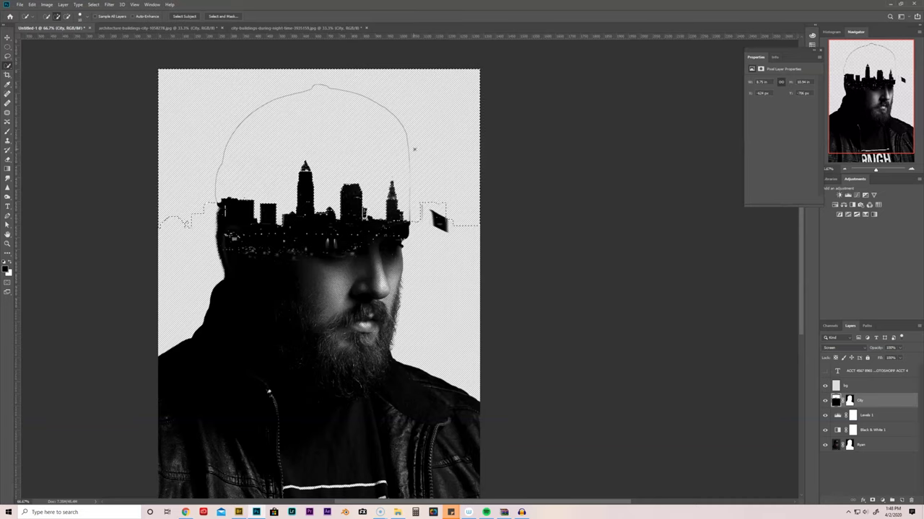
# Step: Paint the faint hat outline out of the City mask, then deselect
pyautogui.click(849, 401)
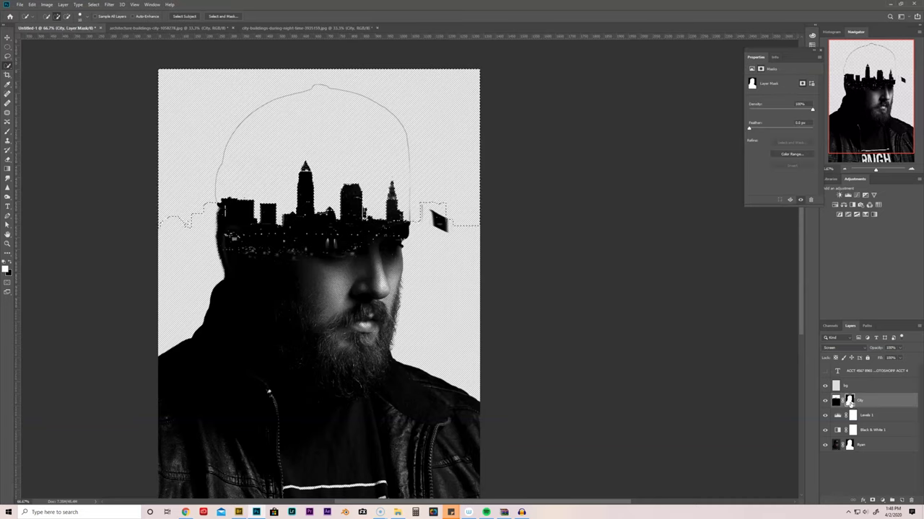
pyautogui.click(835, 401)
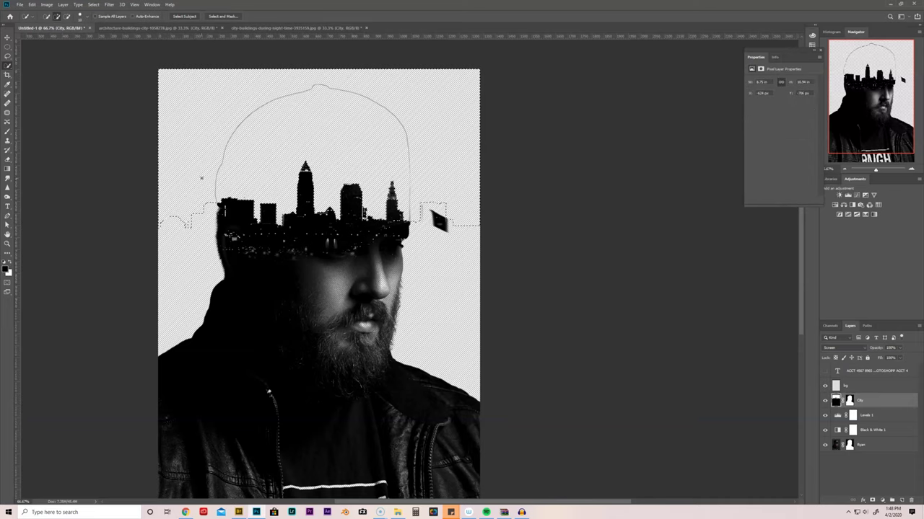
pyautogui.click(849, 402)
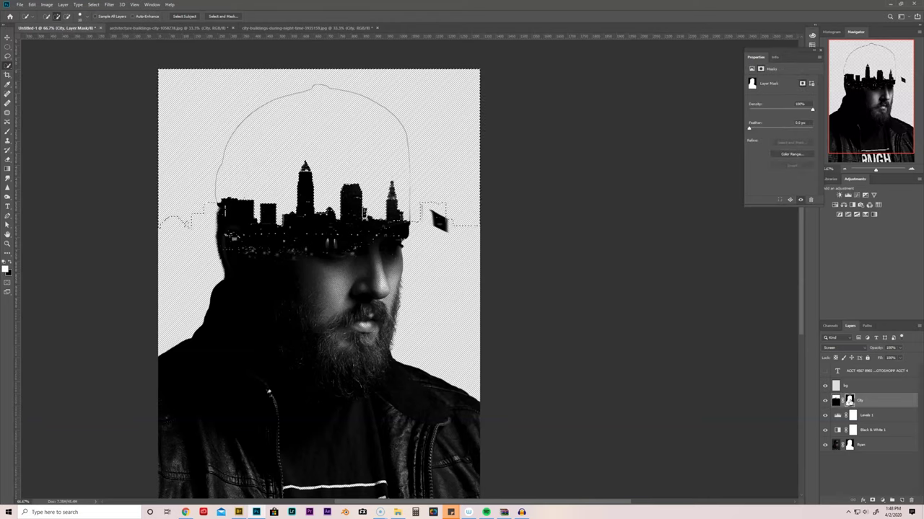
pyautogui.press('b')
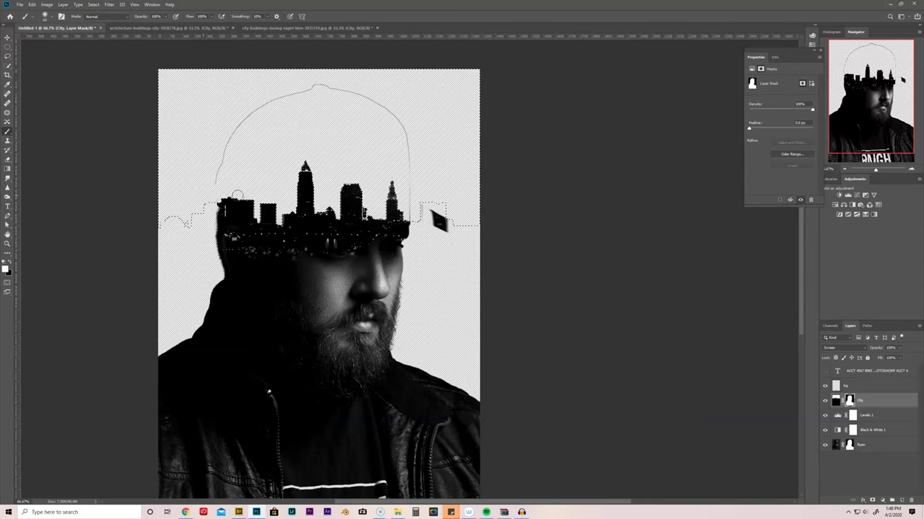
pyautogui.moveTo(197, 146)
pyautogui.mouseDown()
pyautogui.moveTo(260, 131)
pyautogui.moveTo(253, 117)
pyautogui.moveTo(295, 109)
pyautogui.moveTo(309, 94)
pyautogui.moveTo(273, 87)
pyautogui.moveTo(332, 78)
pyautogui.moveTo(359, 57)
pyautogui.moveTo(375, 105)
pyautogui.moveTo(343, 146)
pyautogui.moveTo(319, 140)
pyautogui.moveTo(373, 88)
pyautogui.moveTo(348, 96)
pyautogui.moveTo(398, 103)
pyautogui.moveTo(364, 114)
pyautogui.moveTo(408, 126)
pyautogui.moveTo(408, 214)
pyautogui.mouseUp()
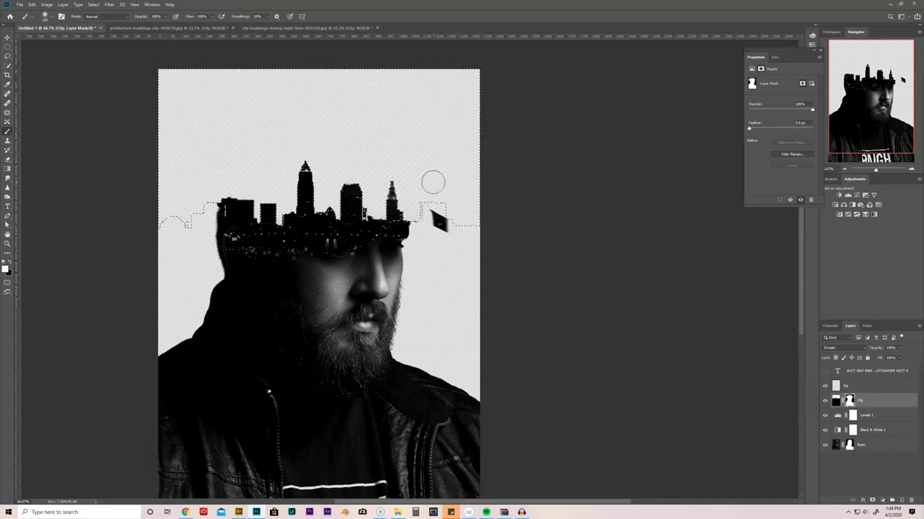
pyautogui.hotkey('ctrl', 'd')
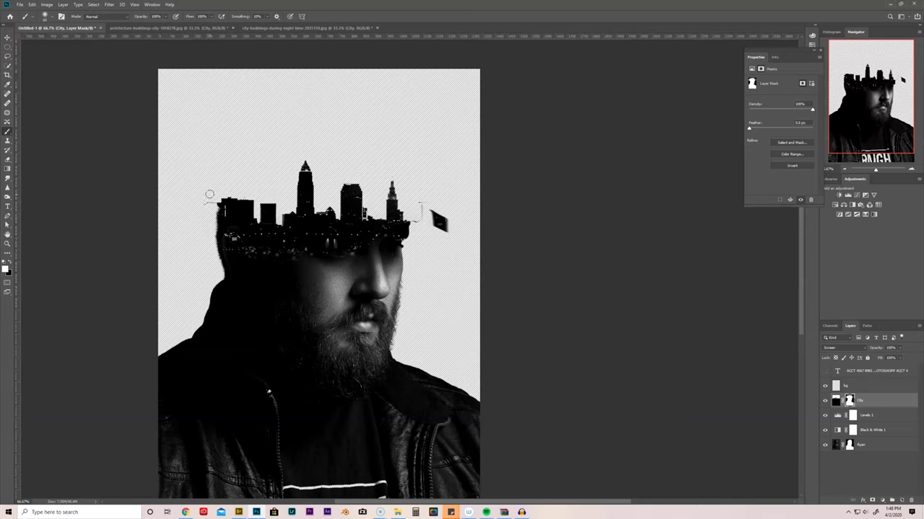
# Step: Erase the stray black fragment right of the skyline on the City mask, undoing one mis-stroke
pyautogui.moveTo(209, 195); pyautogui.dragTo(209, 208)
pyautogui.hotkey('ctrl', 'z')
pyautogui.press('x')
pyautogui.press('x')
pyautogui.press('x')
pyautogui.moveTo(430, 196)
pyautogui.mouseDown()
pyautogui.moveTo(439, 231)
pyautogui.moveTo(446, 219)
pyautogui.mouseUp()
pyautogui.press(']')
pyautogui.press(']')
pyautogui.press(']')
pyautogui.press(']')
pyautogui.press(']')
pyautogui.press(']')
pyautogui.press(']')
pyautogui.press(']')
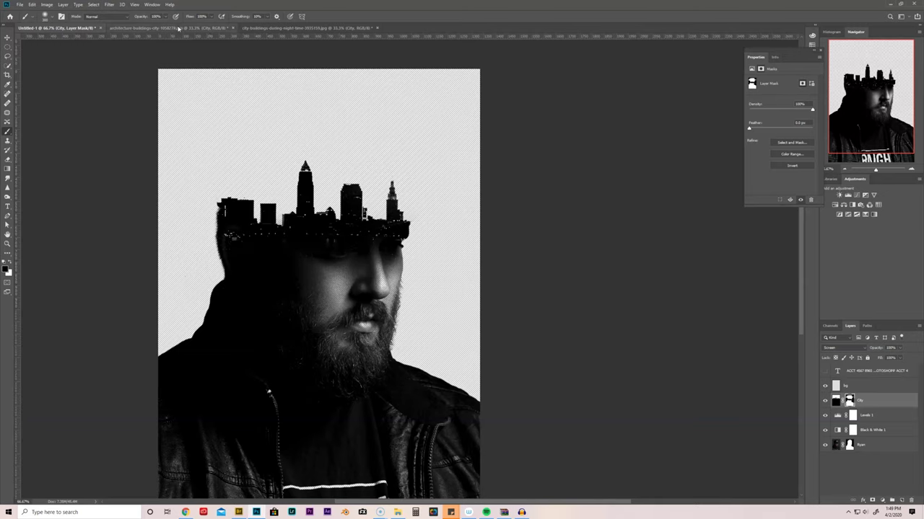
# Step: With 17% brush flow, soften the skyline base into the forehead and show the text layer again
pyautogui.click(210, 17)
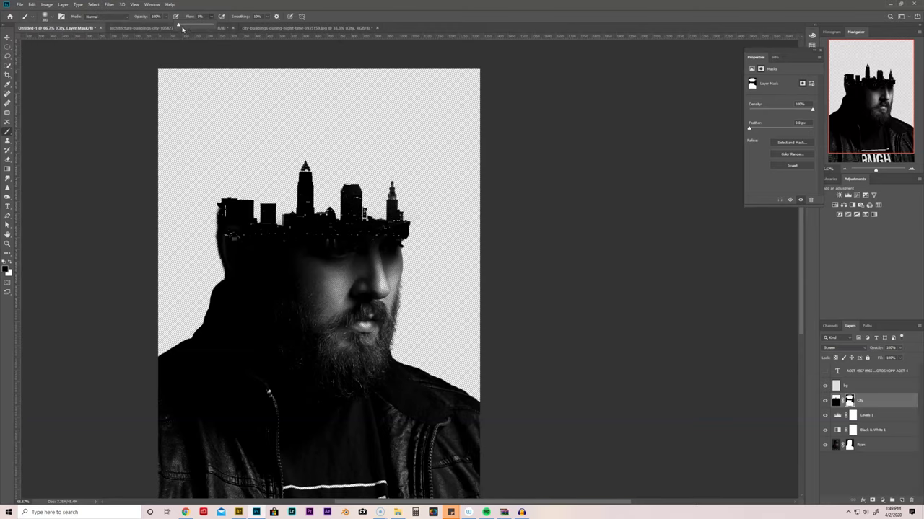
pyautogui.click(248, 309)
pyautogui.moveTo(289, 246)
pyautogui.mouseDown()
pyautogui.moveTo(405, 244)
pyautogui.moveTo(277, 254)
pyautogui.moveTo(225, 239)
pyautogui.moveTo(271, 265)
pyautogui.moveTo(354, 276)
pyautogui.moveTo(363, 254)
pyautogui.mouseUp()
pyautogui.click(826, 372)
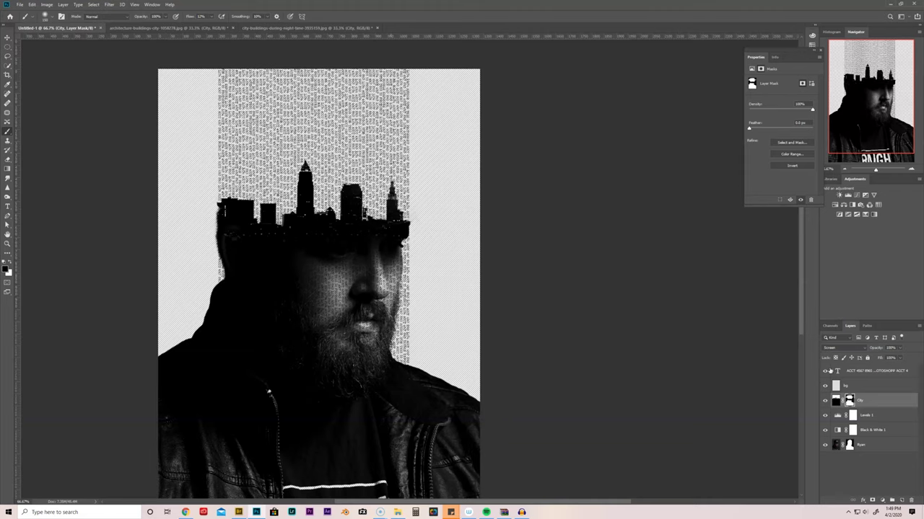
# Step: Add a mask to the text column layer and paint black at 100% flow over the face and beard
pyautogui.click(863, 372)
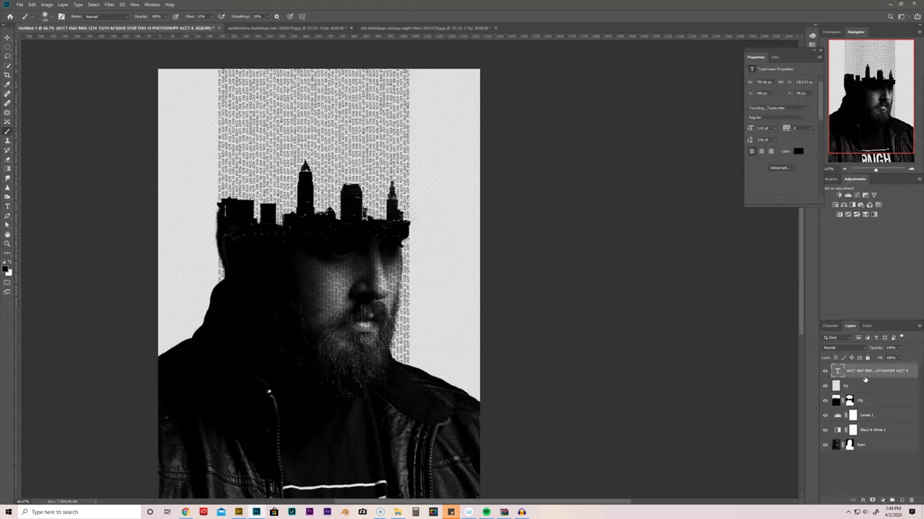
pyautogui.click(873, 501)
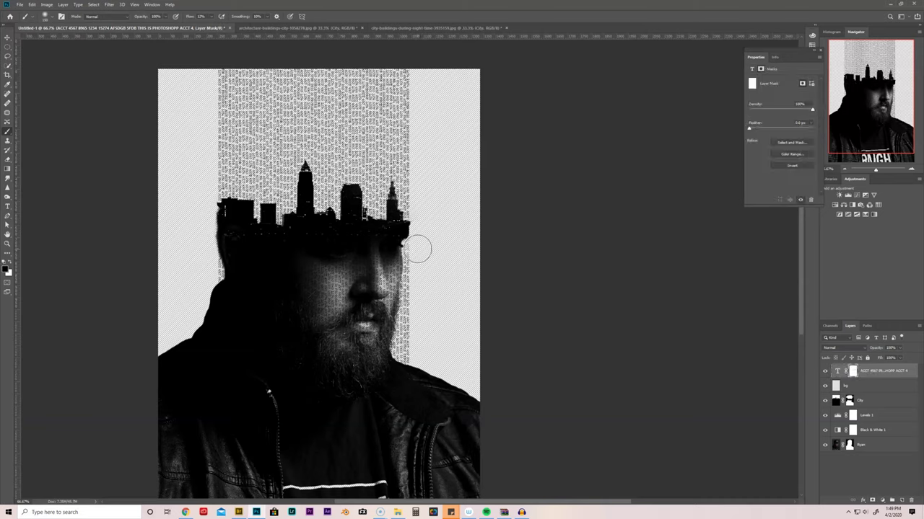
pyautogui.click(211, 17)
pyautogui.click(207, 253)
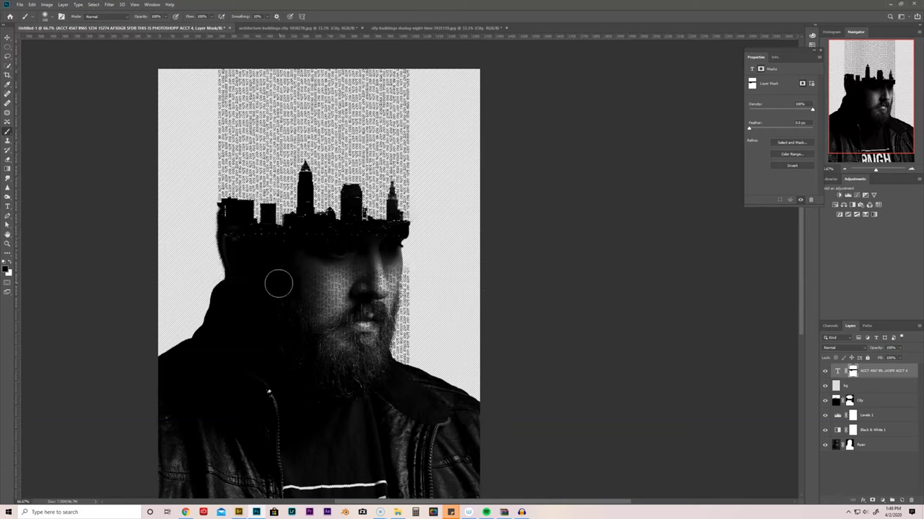
pyautogui.moveTo(387, 272); pyautogui.dragTo(429, 276)
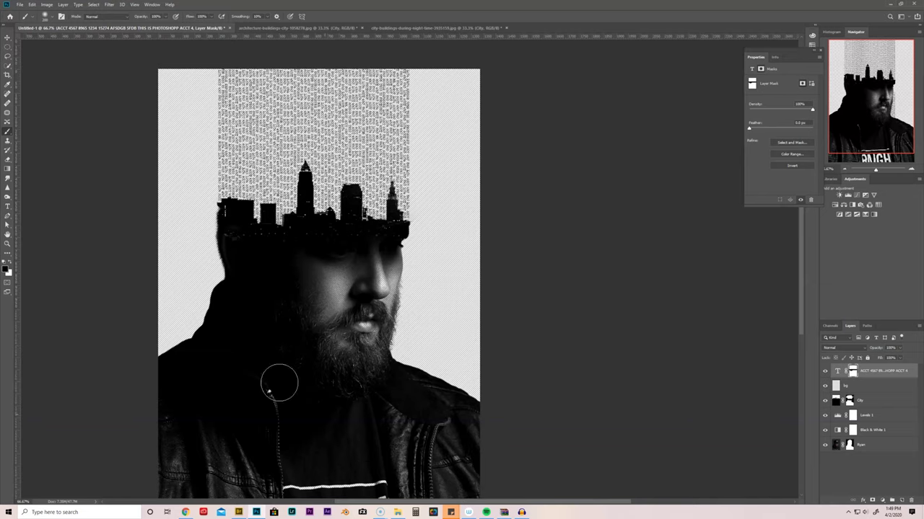
pyautogui.rightClick(232, 327)
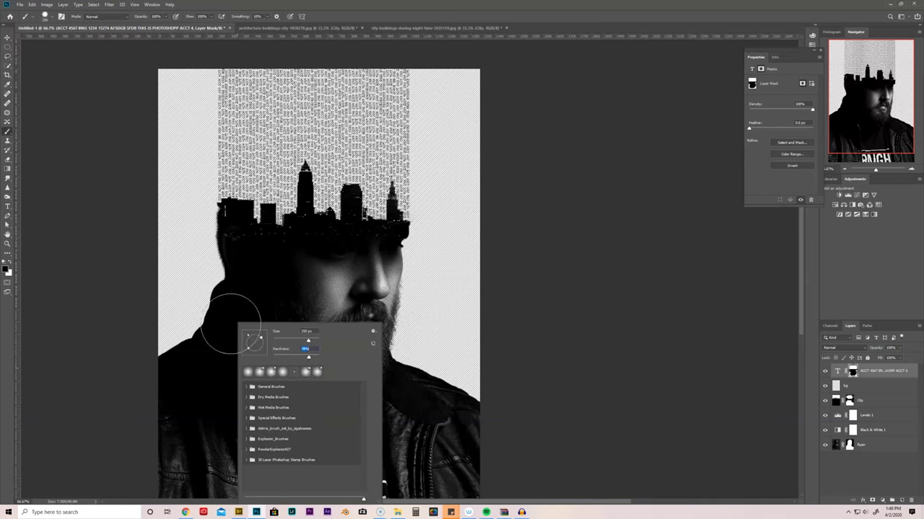
pyautogui.press('Return')
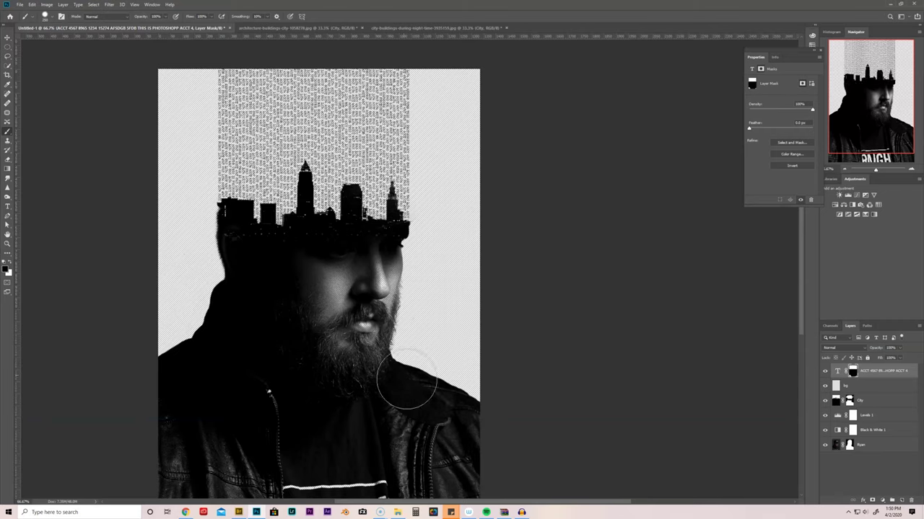
pyautogui.press('v')
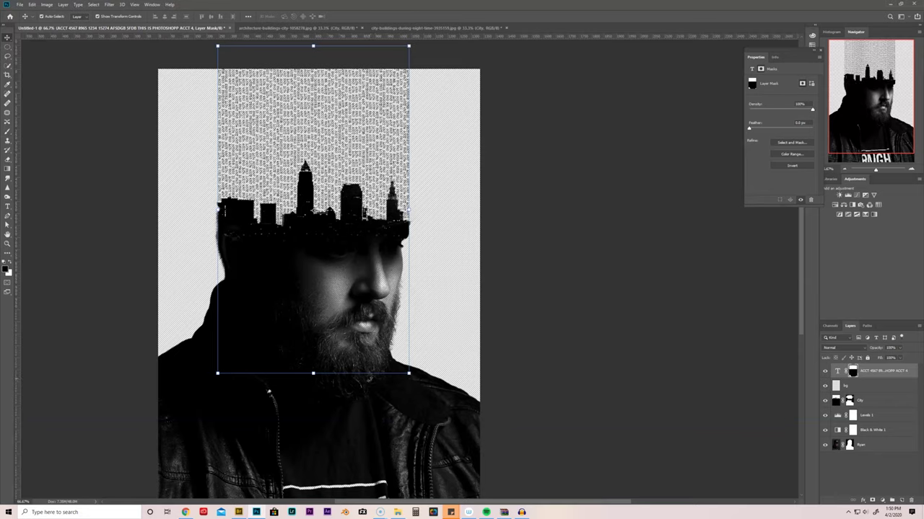
pyautogui.click(378, 428)
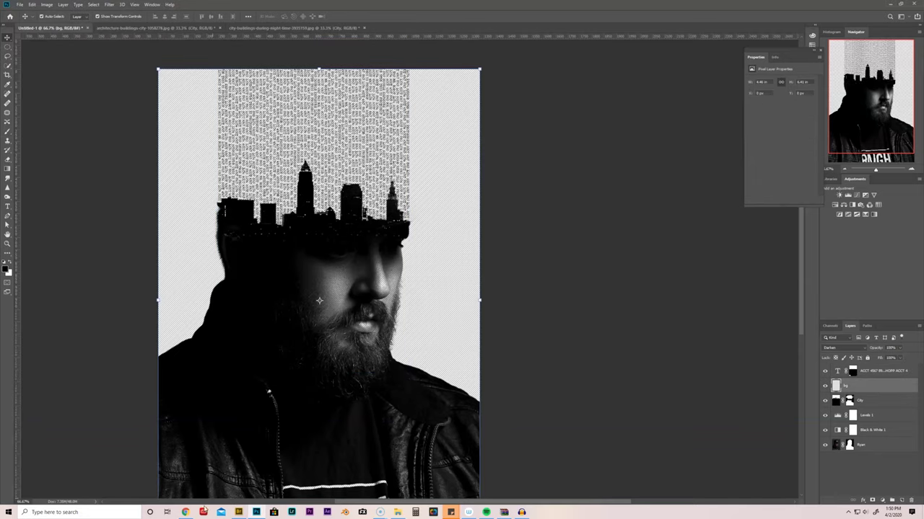
pyautogui.click(186, 513)
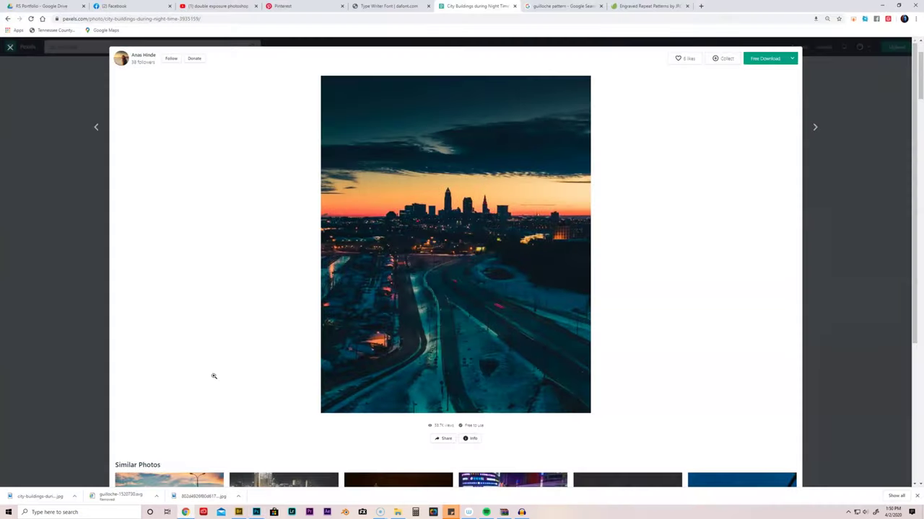
pyautogui.click(390, 6)
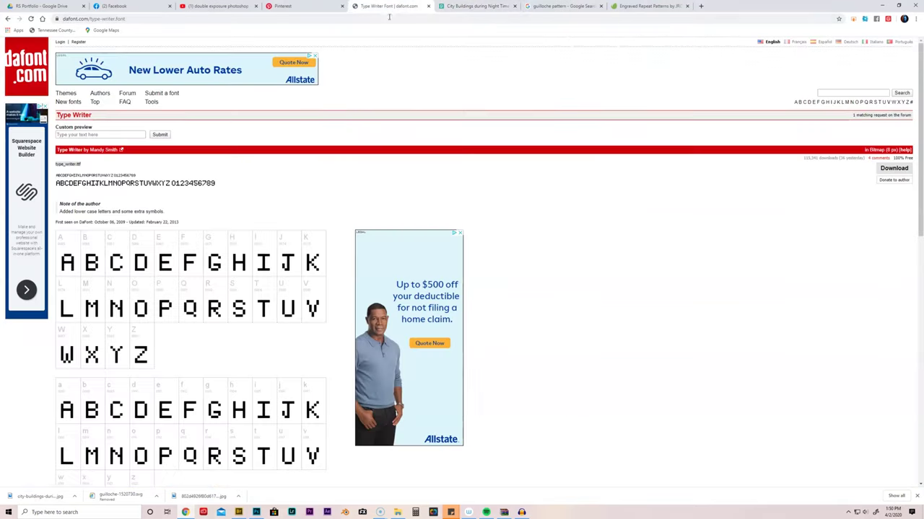
pyautogui.click(7, 19)
pyautogui.click(8, 18)
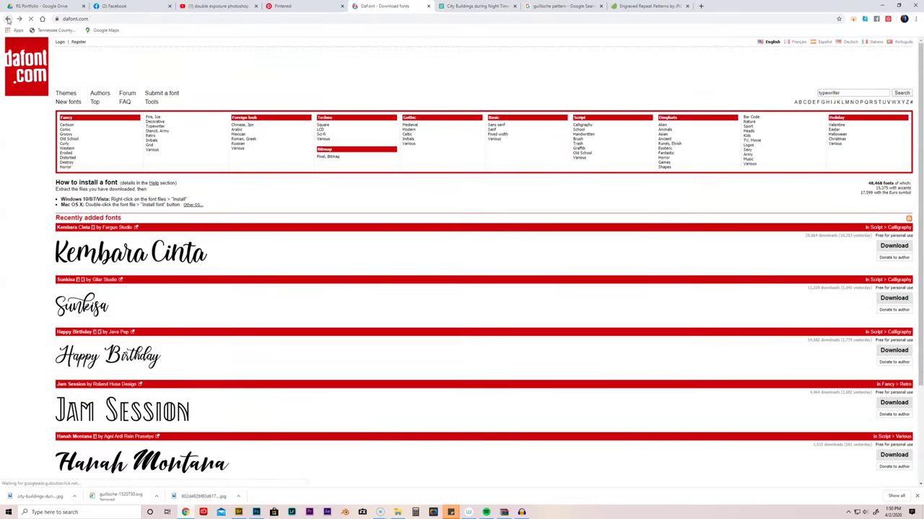
pyautogui.click(9, 19)
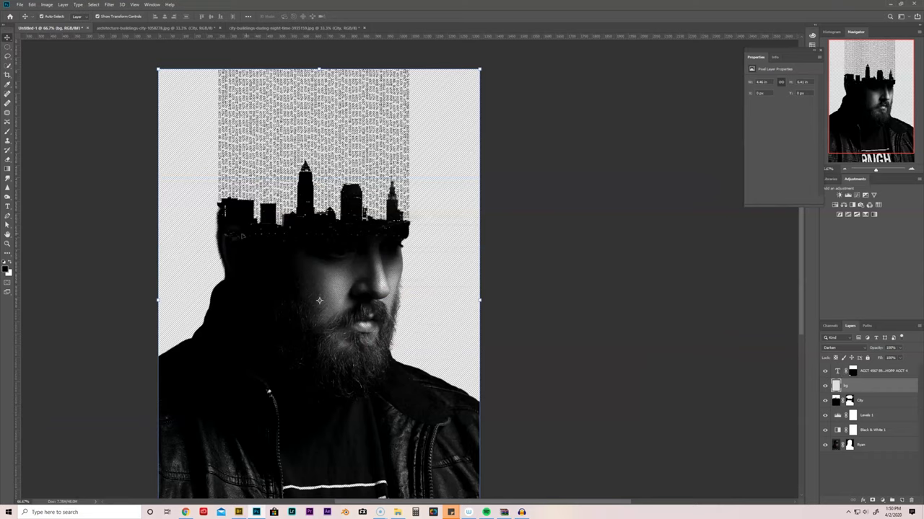
# Step: Enter and commit an edit on the top text column layer, then deselect it
pyautogui.click(889, 377)
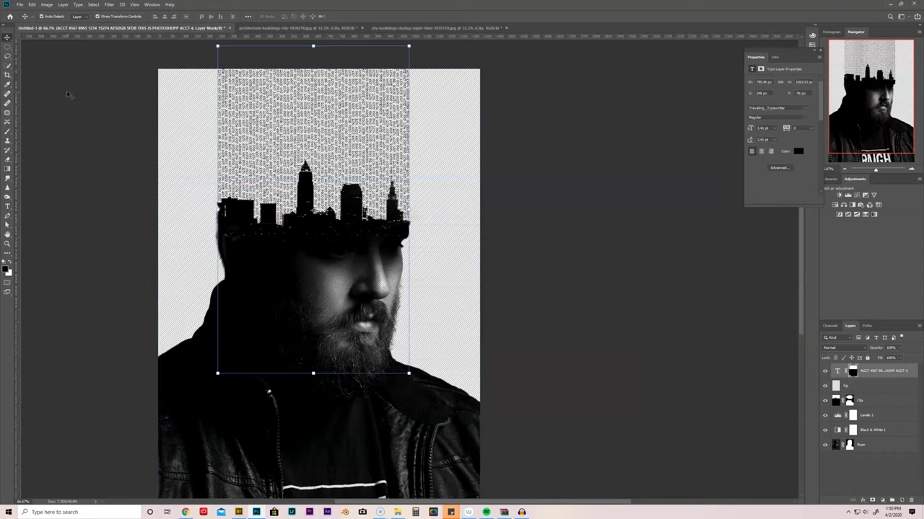
pyautogui.press('t')
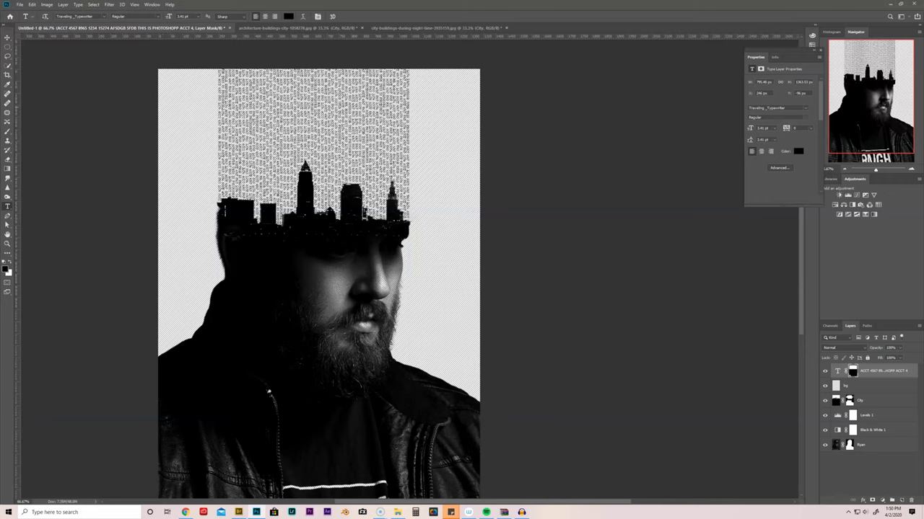
pyautogui.press('Return')
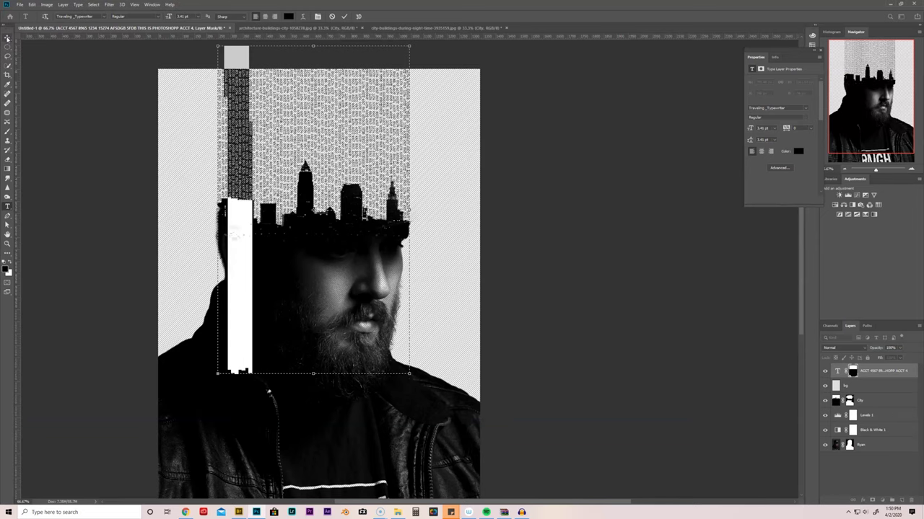
pyautogui.hotkey('ctrl', 'Return')
pyautogui.click(101, 190)
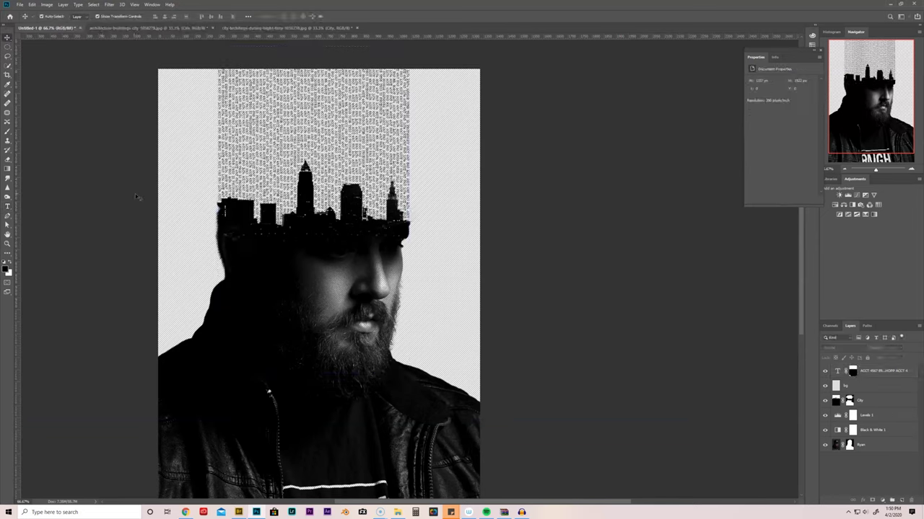
# Step: Draw a new paragraph text box above the skyline head and set it to 72 pt
pyautogui.press('t')
pyautogui.moveTo(171, 103); pyautogui.dragTo(462, 236)
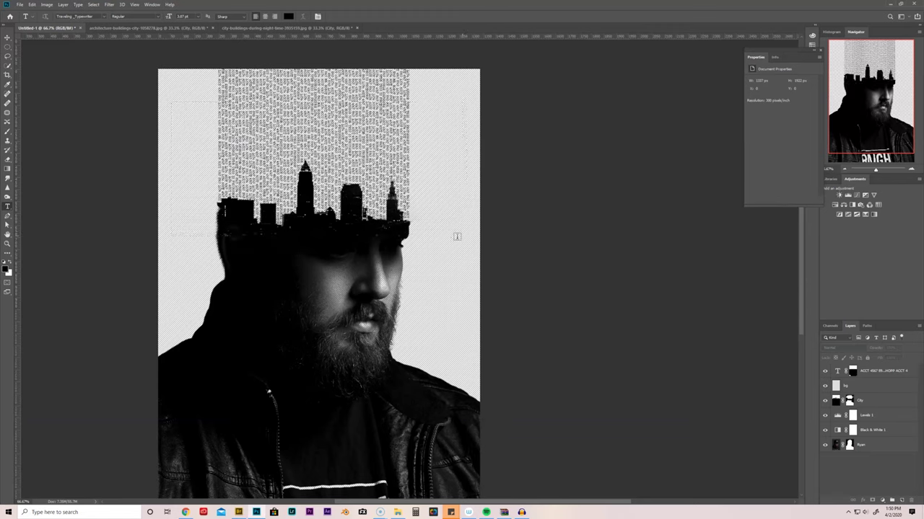
pyautogui.click(191, 15)
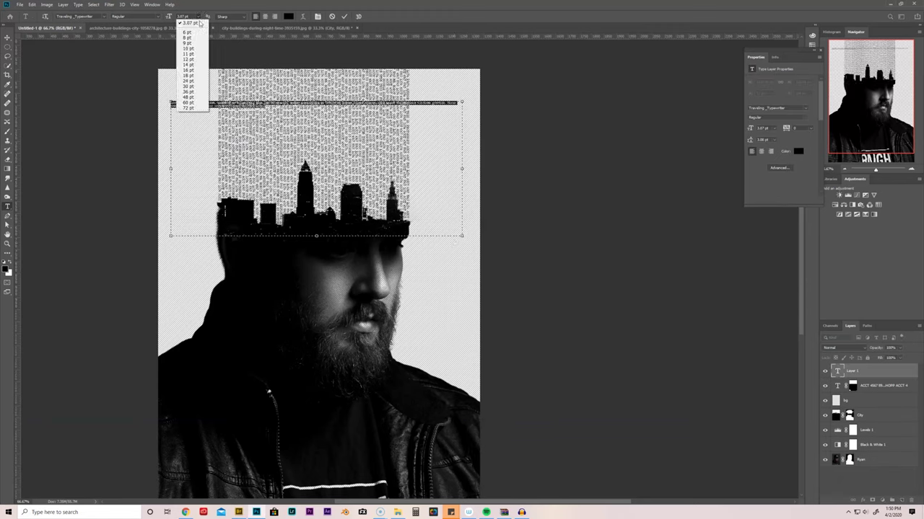
pyautogui.click(189, 109)
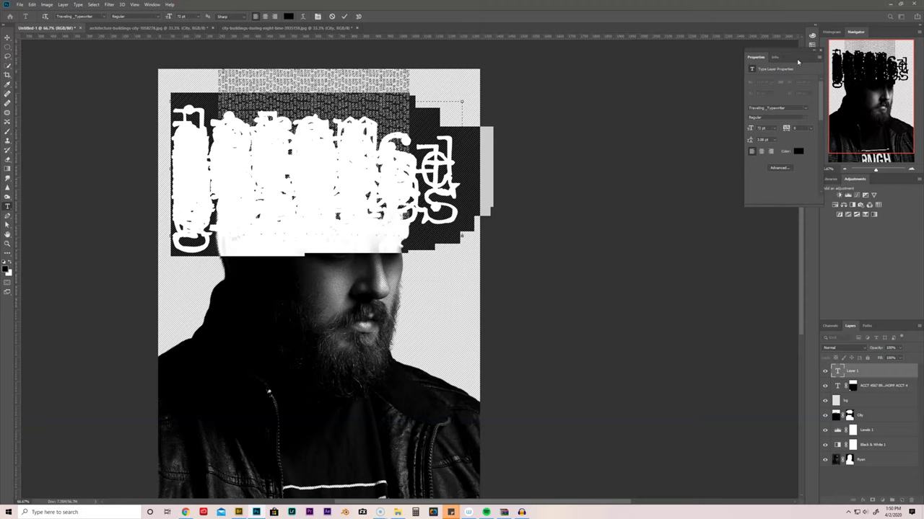
pyautogui.click(153, 5)
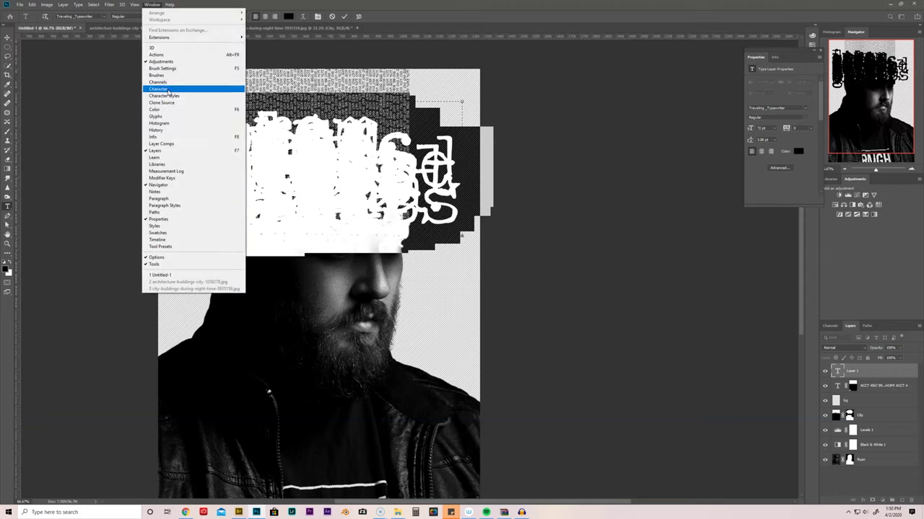
# Step: Show the Character panel, reset the character formatting, and set the size to 72 pt
pyautogui.click(158, 89)
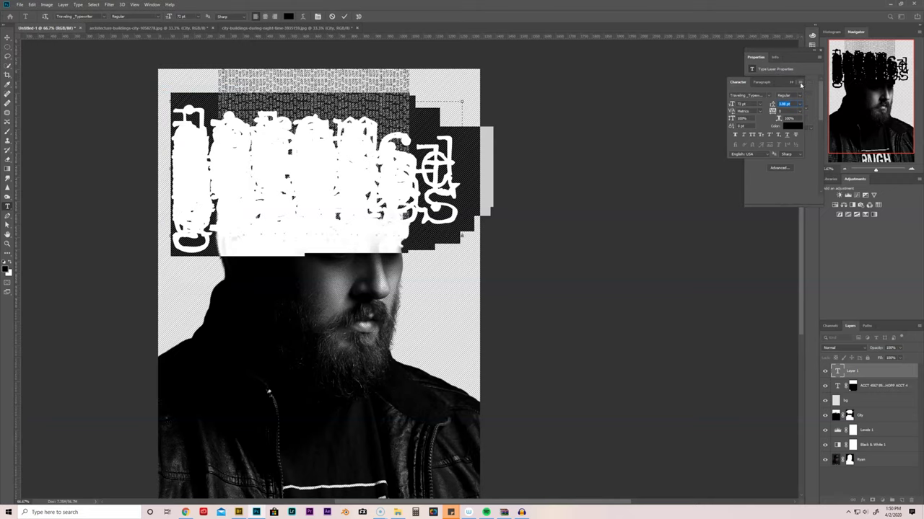
pyautogui.click(801, 84)
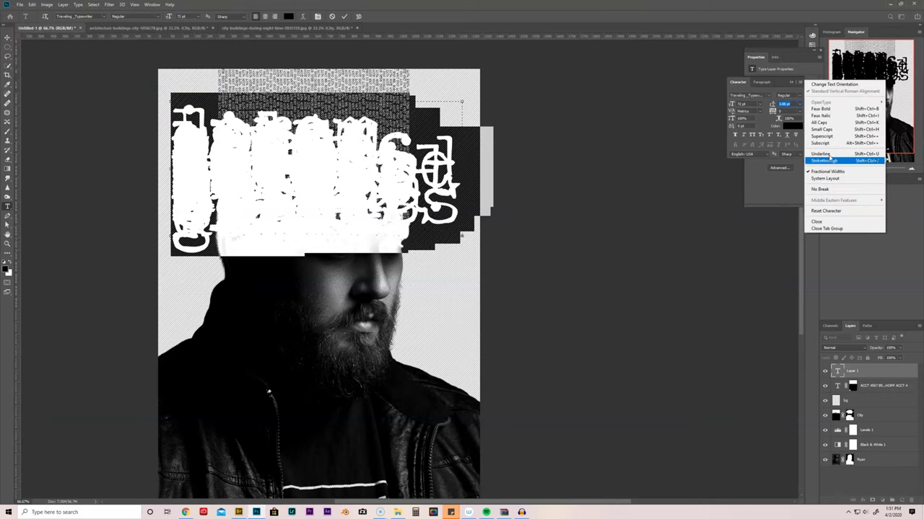
pyautogui.click(837, 211)
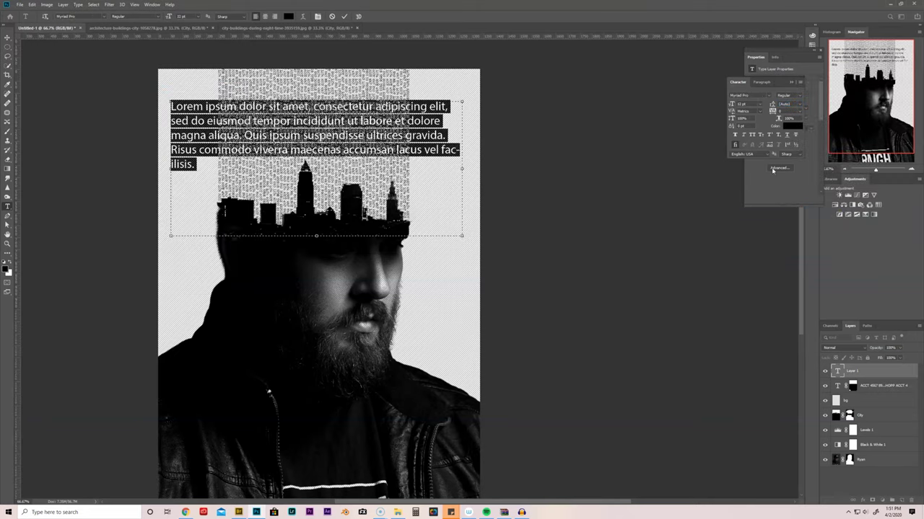
pyautogui.click(197, 17)
pyautogui.click(191, 109)
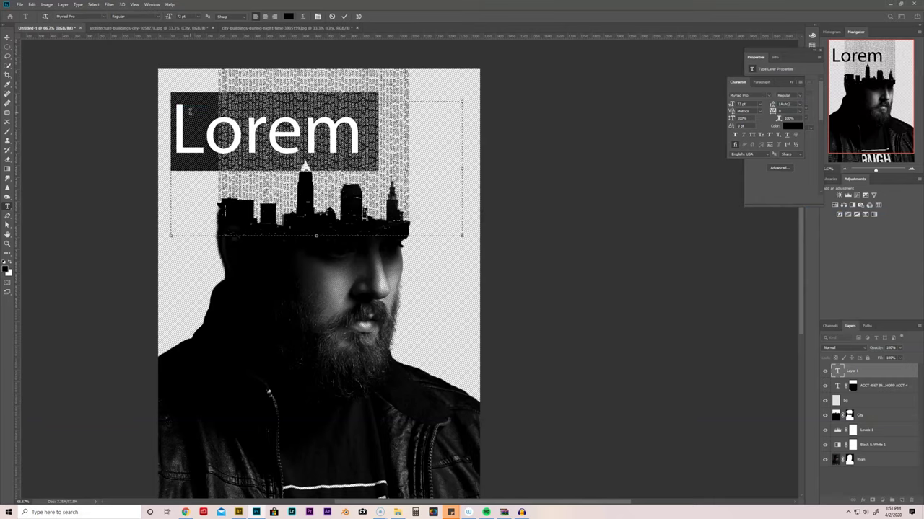
# Step: Apply the MrRobot font and reduce the size through 48 pt to 30 pt
pyautogui.click(105, 16)
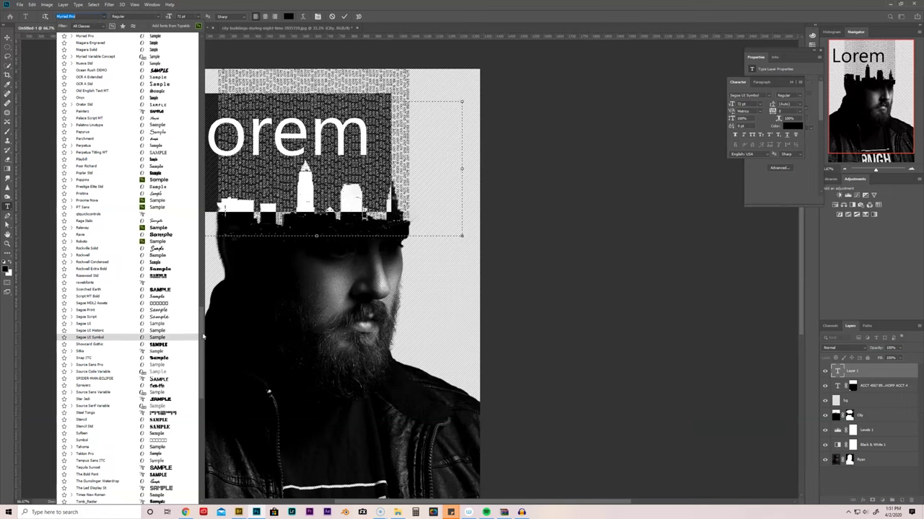
pyautogui.moveTo(200, 338); pyautogui.dragTo(198, 304)
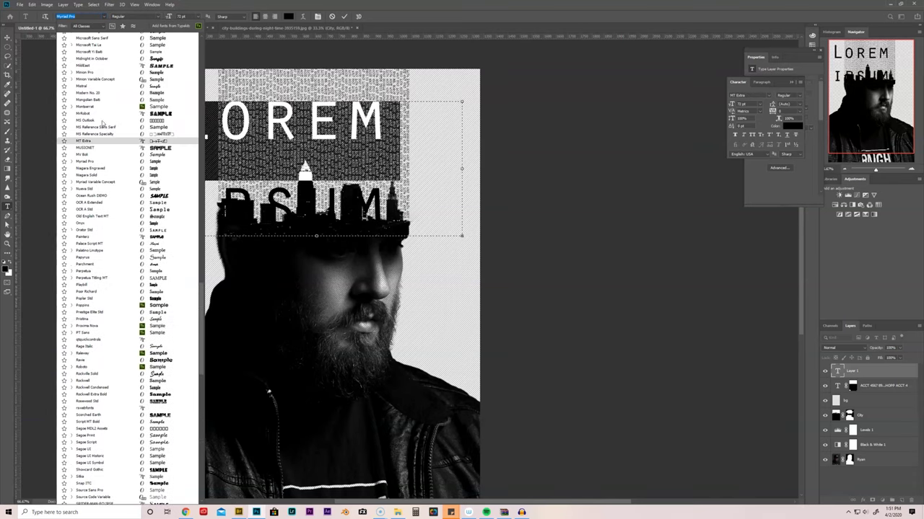
pyautogui.click(98, 114)
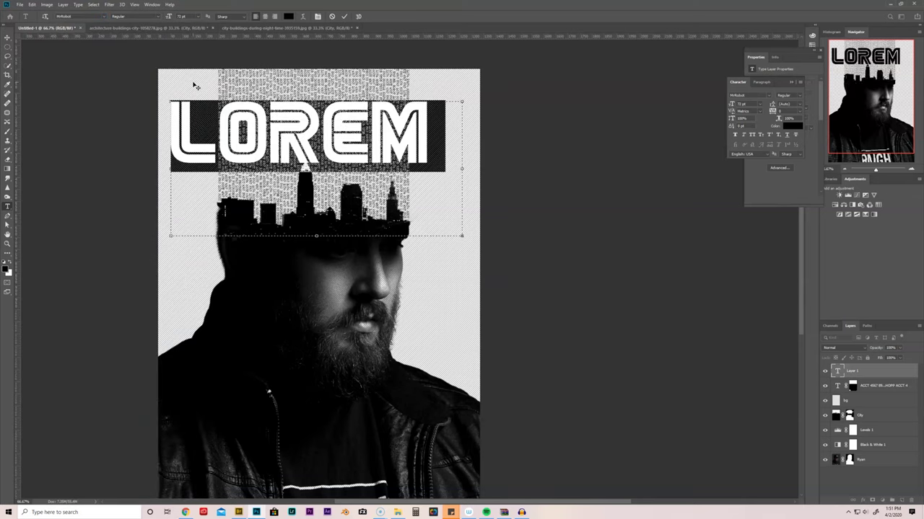
pyautogui.click(199, 16)
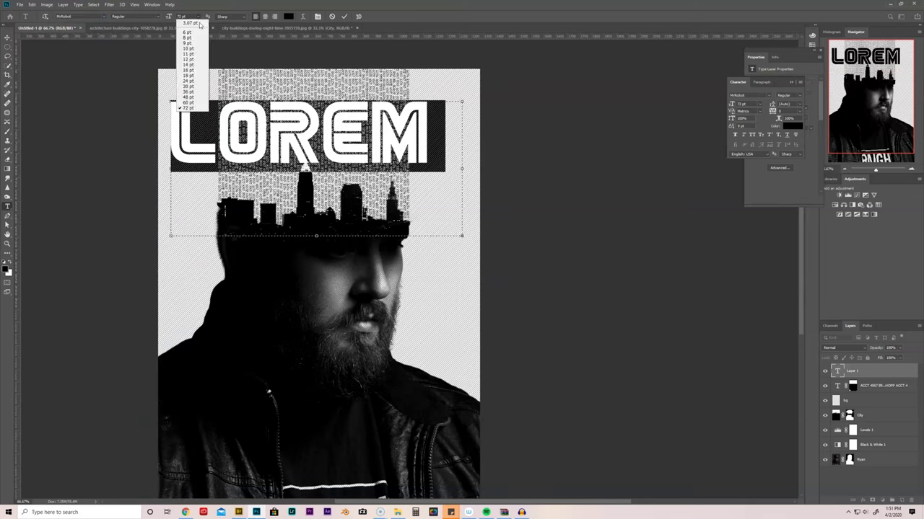
pyautogui.click(189, 97)
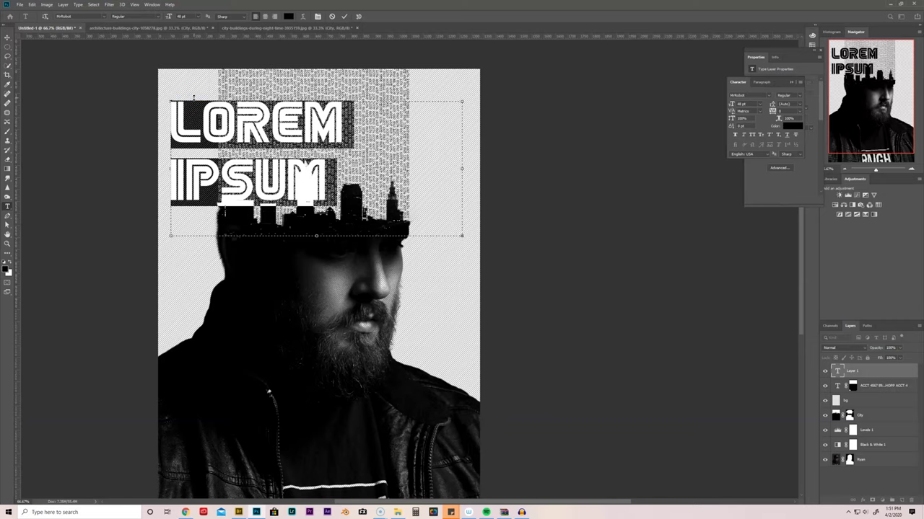
pyautogui.click(200, 17)
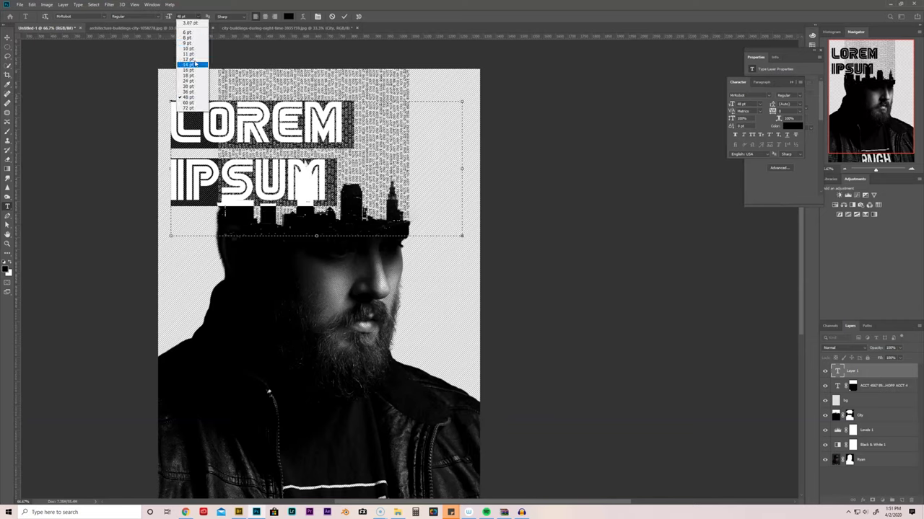
pyautogui.click(188, 85)
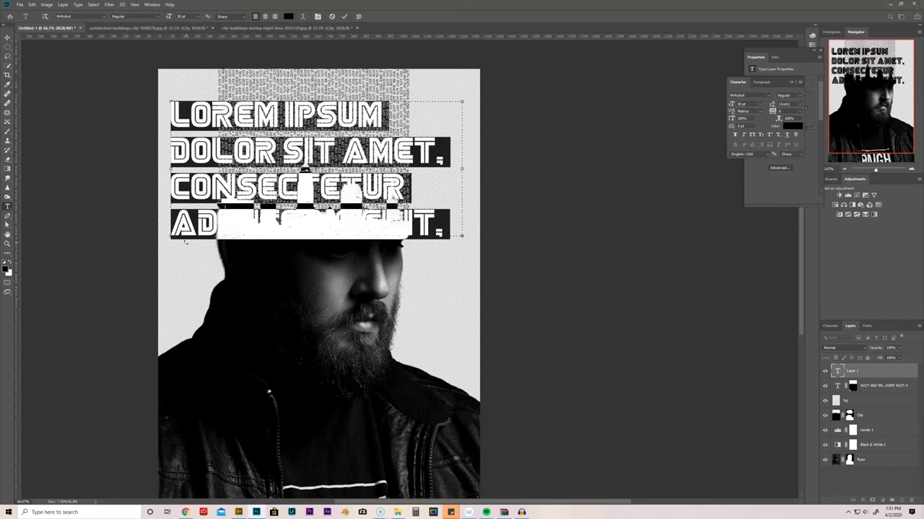
# Step: Type the title 'MR. RYAN' and select all of its text
pyautogui.write('MR.')
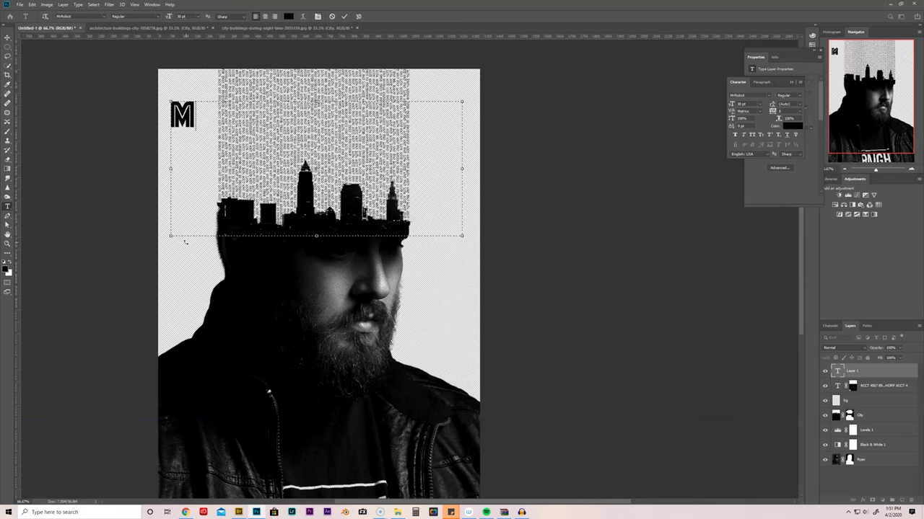
pyautogui.write(' RO')
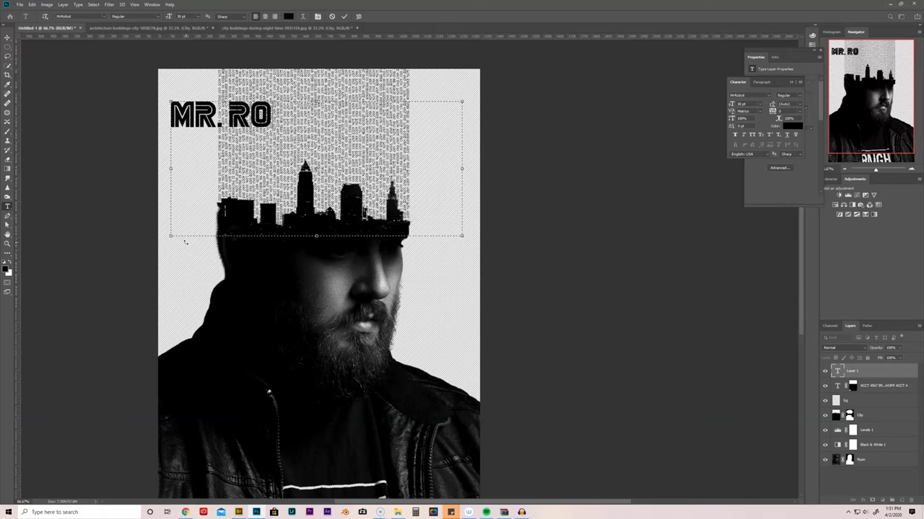
pyautogui.write('BOT')
pyautogui.press('BackSpace')
pyautogui.press('BackSpace')
pyautogui.press('BackSpace')
pyautogui.press('BackSpace')
pyautogui.write('YAN')
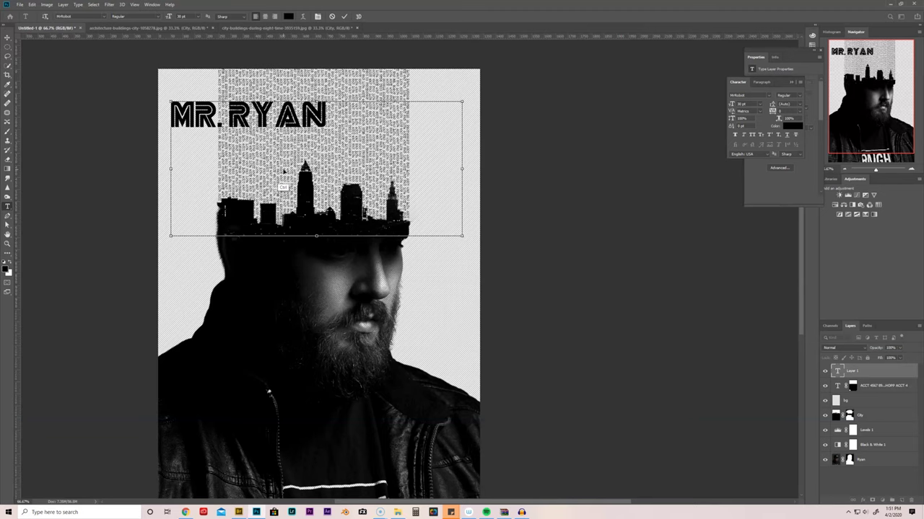
pyautogui.hotkey('ctrl', 'a')
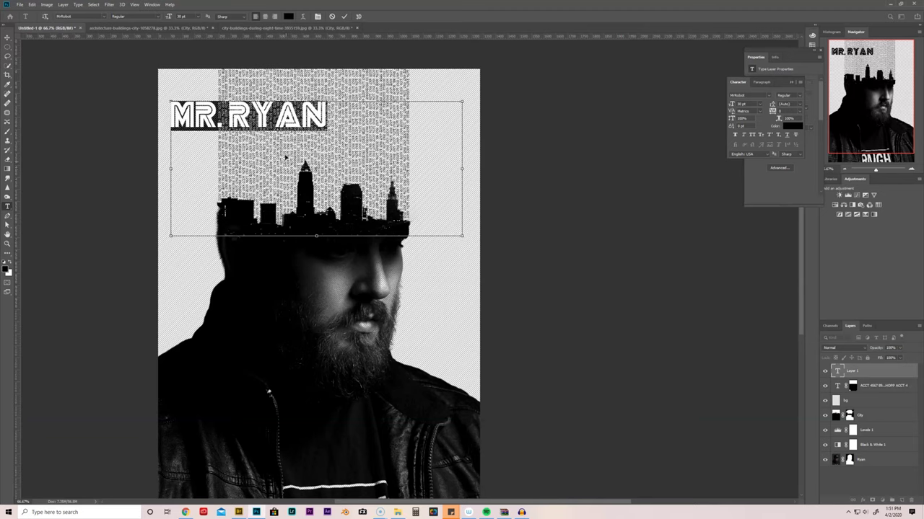
pyautogui.click(288, 16)
# Step: Color the MR.RYAN title white and its dot red (ff0000)
pyautogui.moveTo(655, 193); pyautogui.dragTo(637, 171)
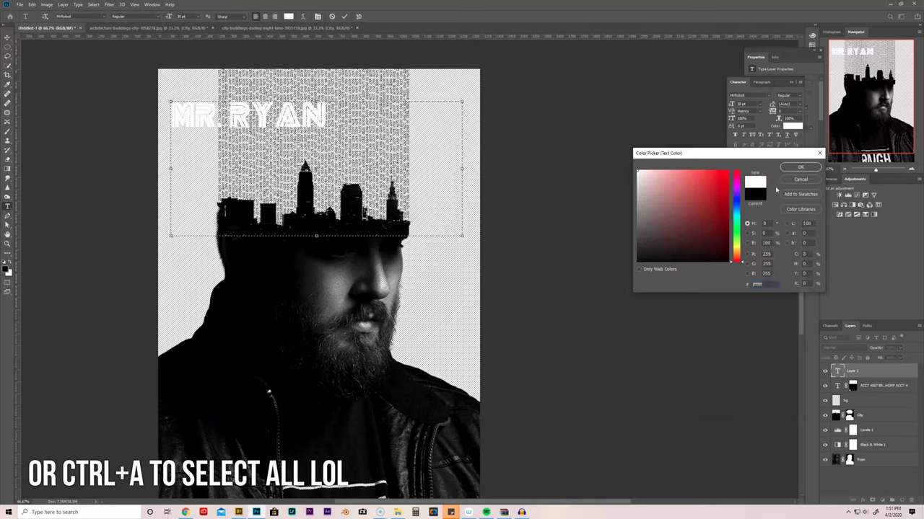
pyautogui.click(799, 168)
pyautogui.click(220, 117)
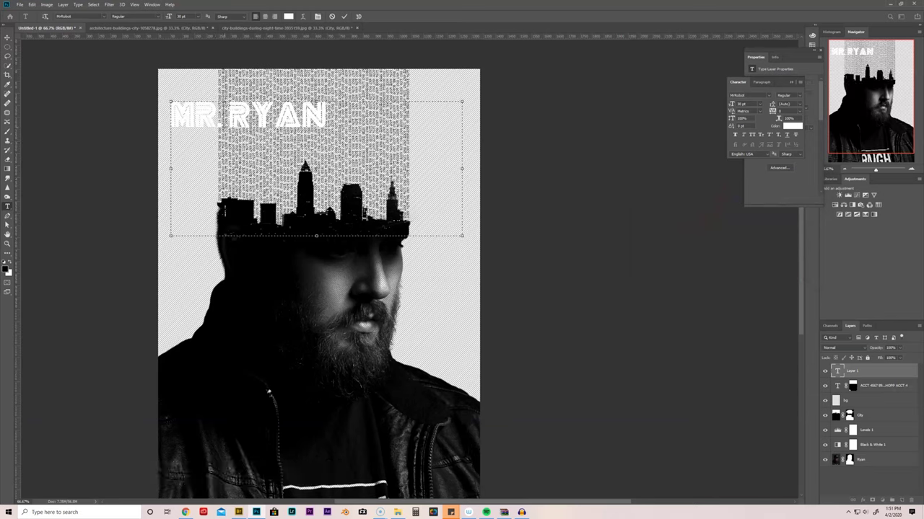
pyautogui.click(289, 16)
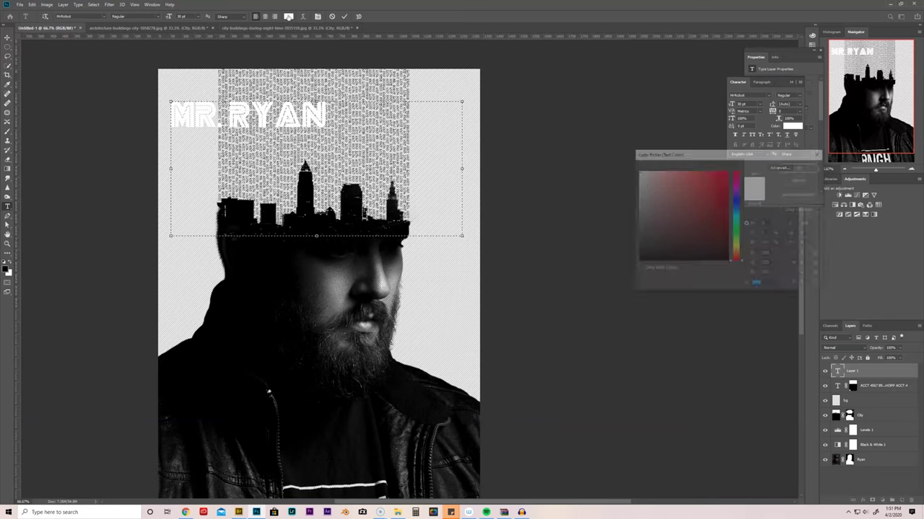
pyautogui.write('ff0000')
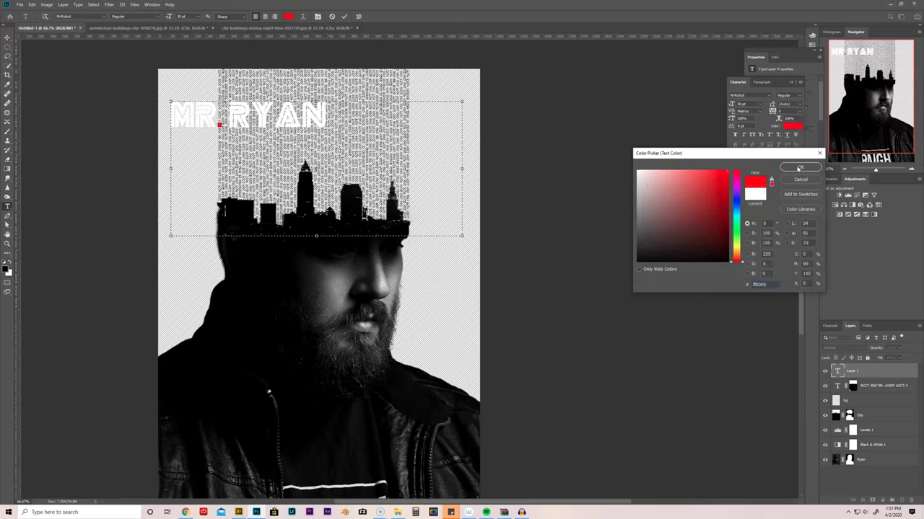
pyautogui.click(798, 168)
# Step: Commit the text, move the title to the right, and scale it up slightly
pyautogui.click(7, 37)
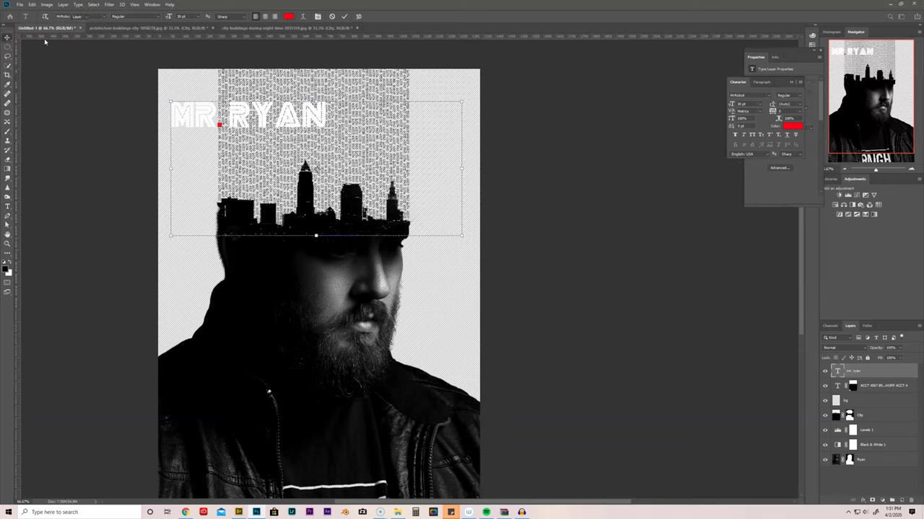
pyautogui.moveTo(281, 110); pyautogui.dragTo(336, 109)
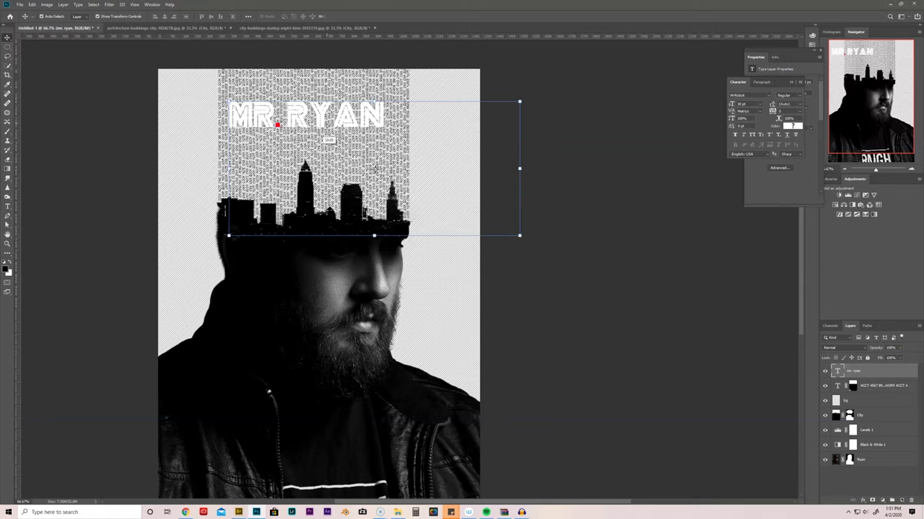
pyautogui.moveTo(520, 236); pyautogui.dragTo(540, 267)
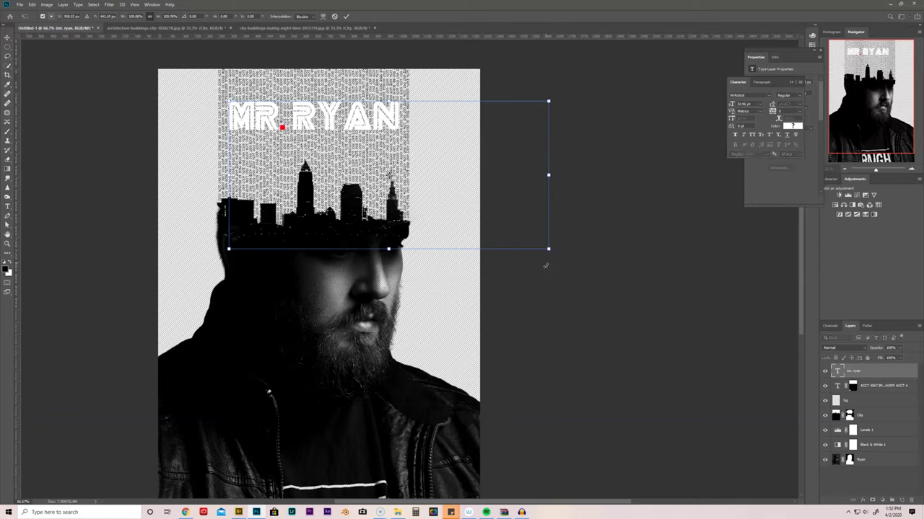
pyautogui.press('Return')
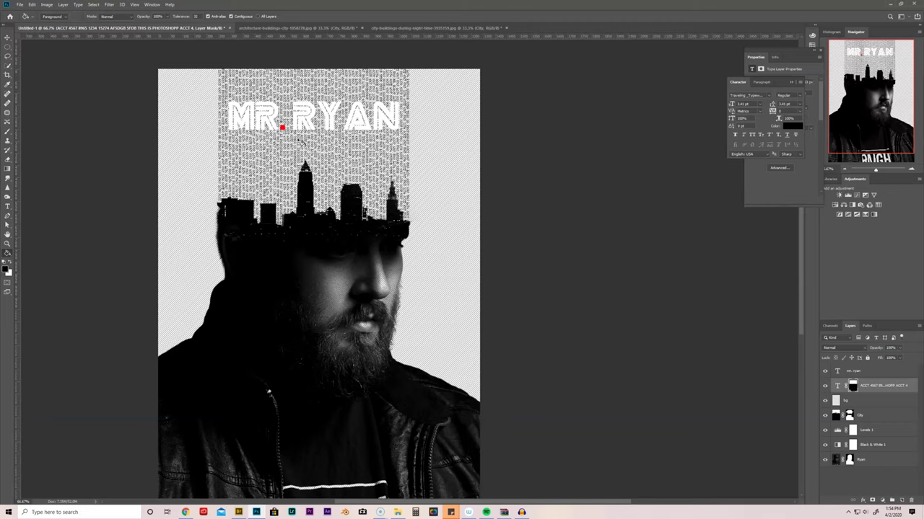
# Step: Deselect the text column layer and switch to the Gradient tool
pyautogui.press('v')
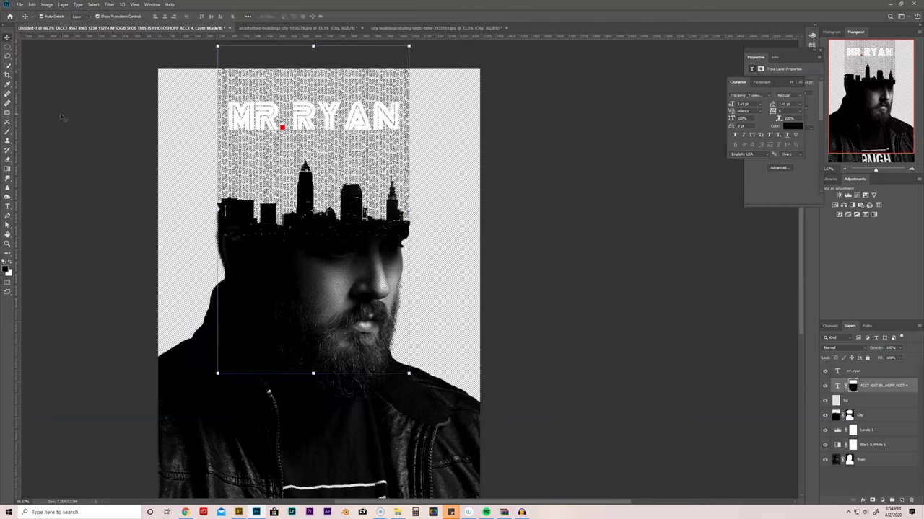
pyautogui.click(61, 117)
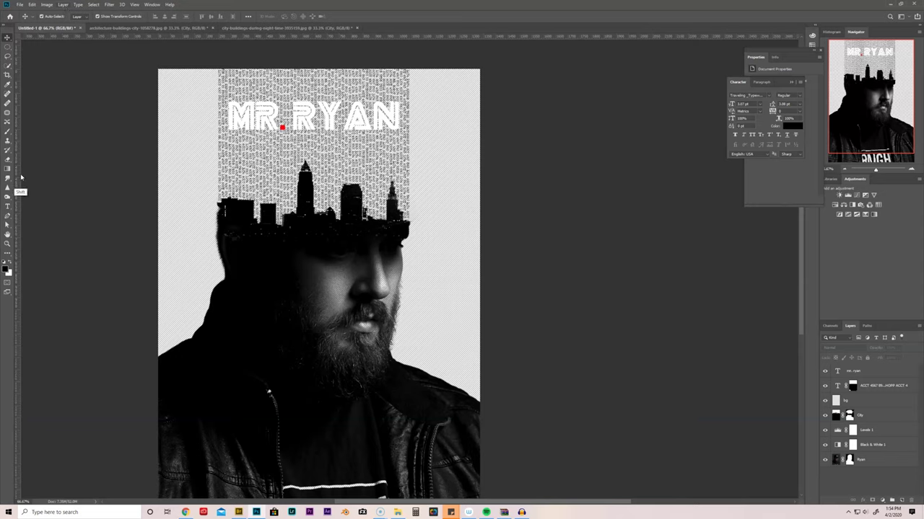
pyautogui.press('g')
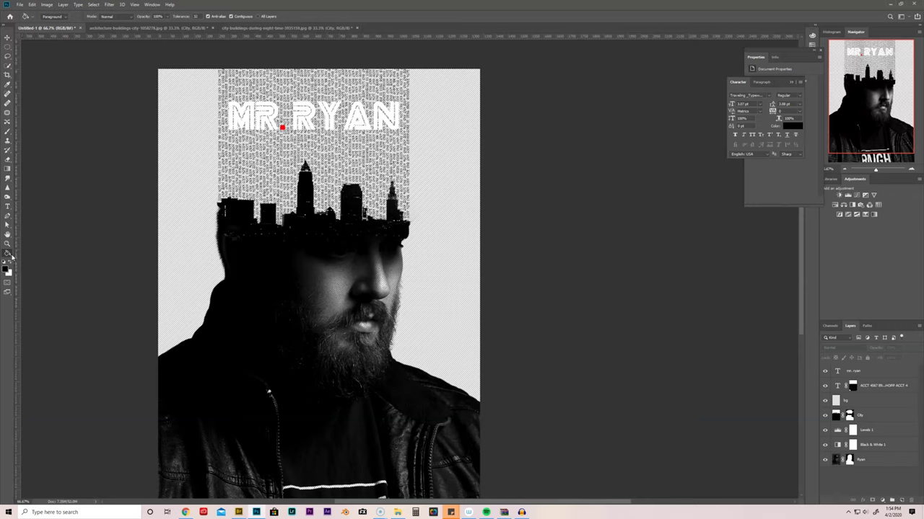
pyautogui.hotkey('shift', 'g')
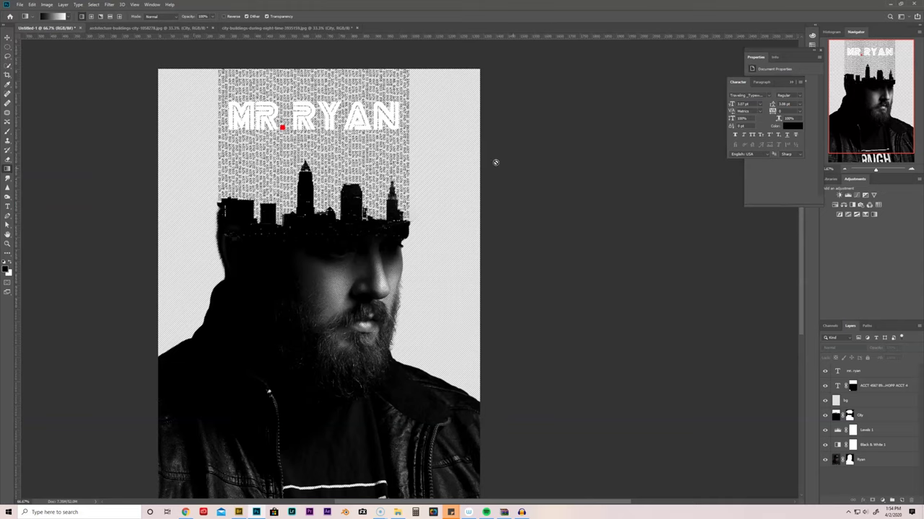
# Step: Create a new layer named 'grd' and fill it with a black-to-white gradient from the top down
pyautogui.click(873, 387)
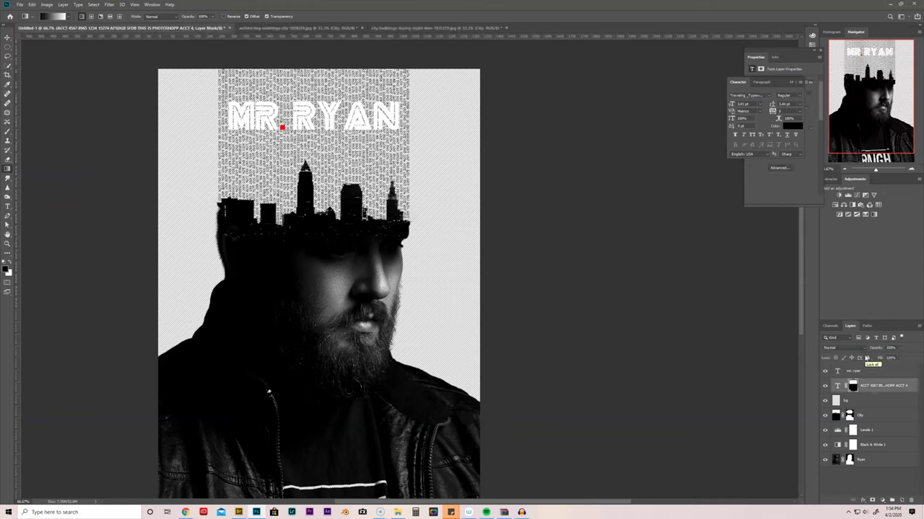
pyautogui.hotkey('ctrl', 'shift', 'n')
pyautogui.write('grd')
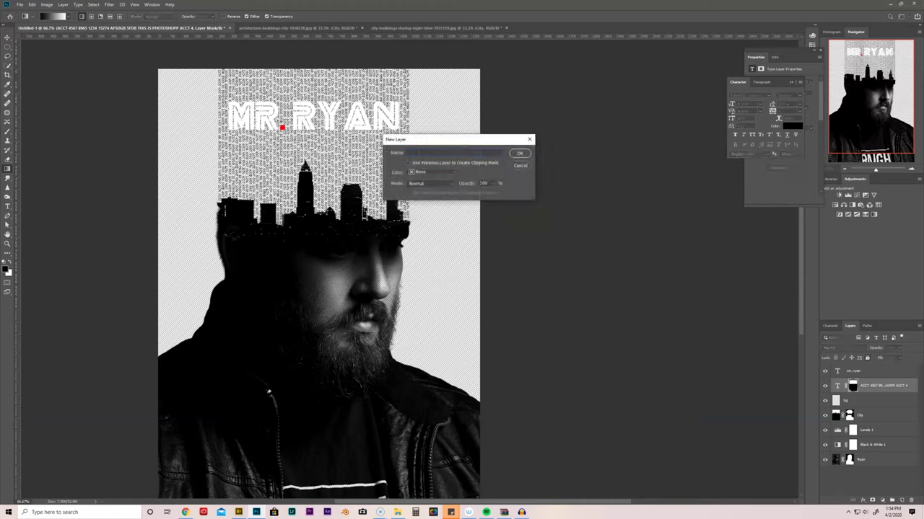
pyautogui.press('Return')
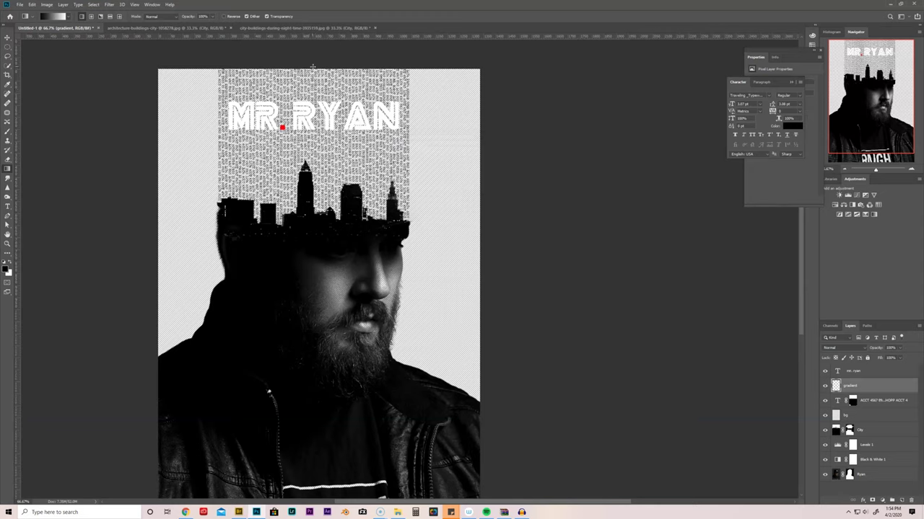
pyautogui.moveTo(313, 66); pyautogui.dragTo(324, 346)
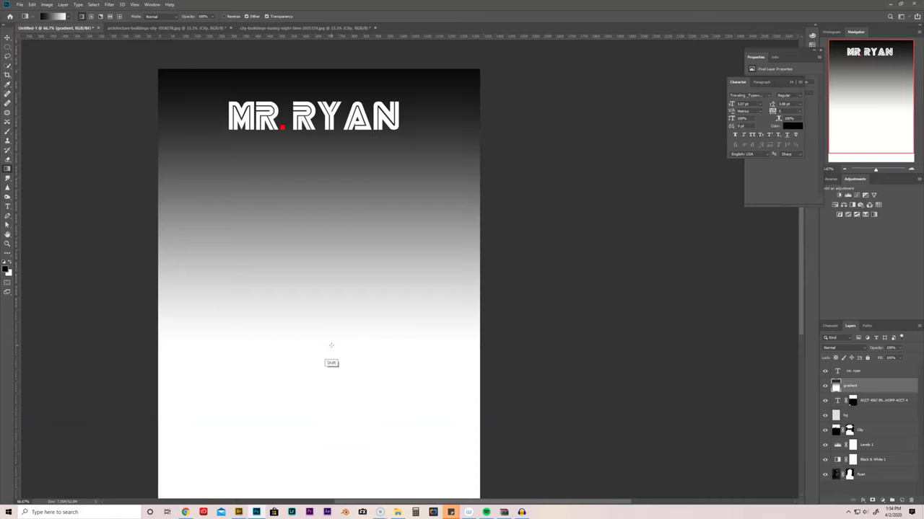
# Step: Set the grd gradient layer to Multiply blend mode at 50% opacity
pyautogui.hotkey('shift', 'alt', 'm')
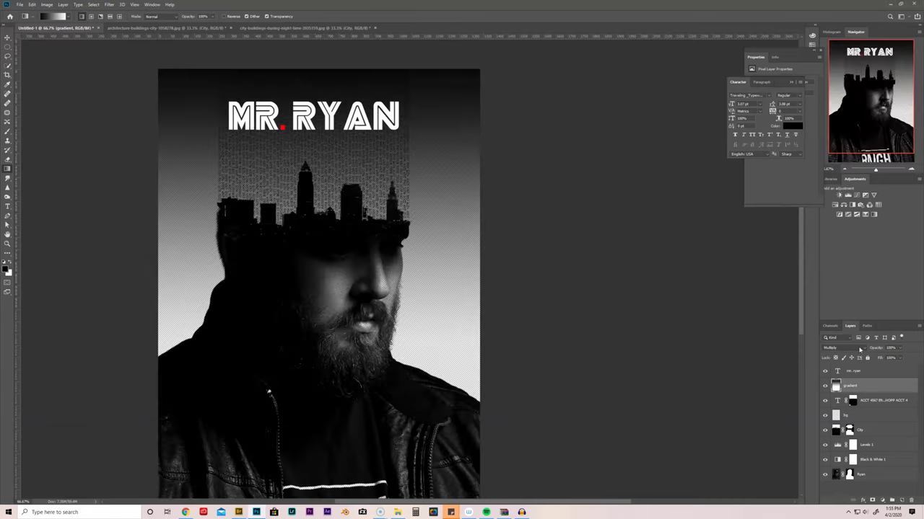
pyautogui.click(844, 347)
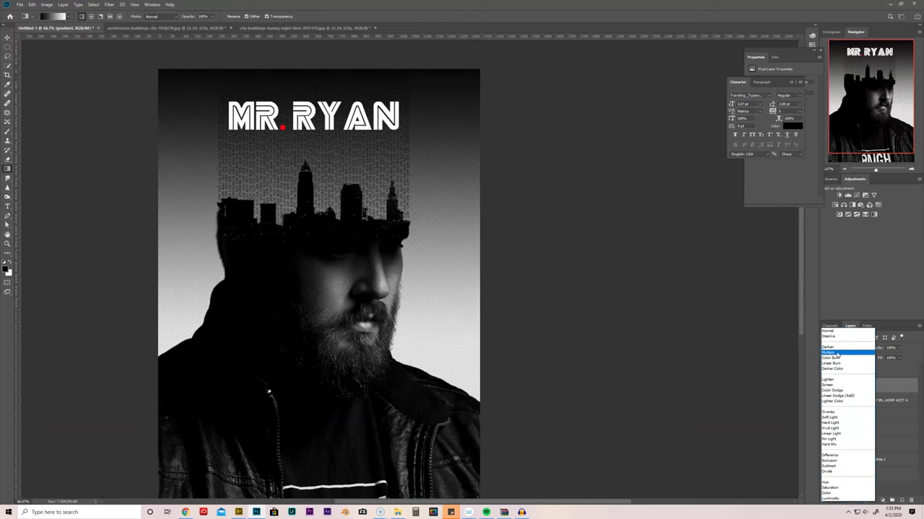
pyautogui.click(838, 353)
pyautogui.click(891, 348)
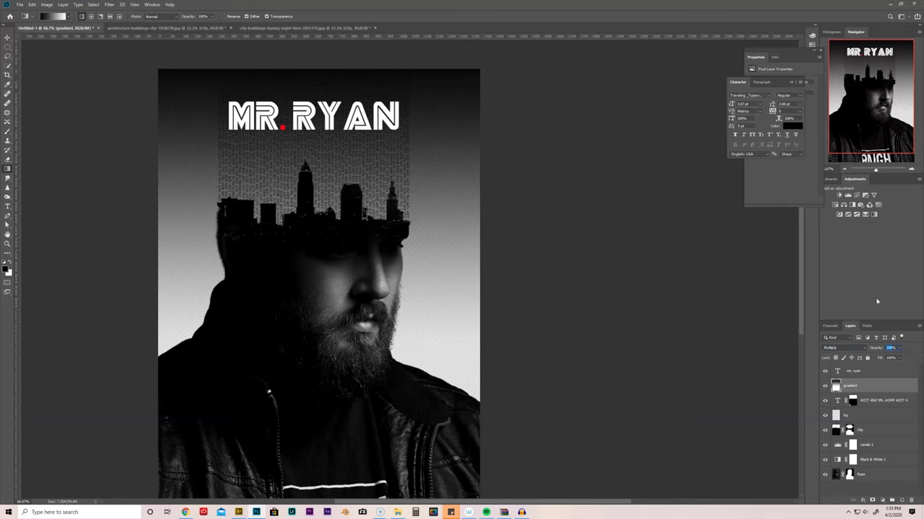
pyautogui.write('50')
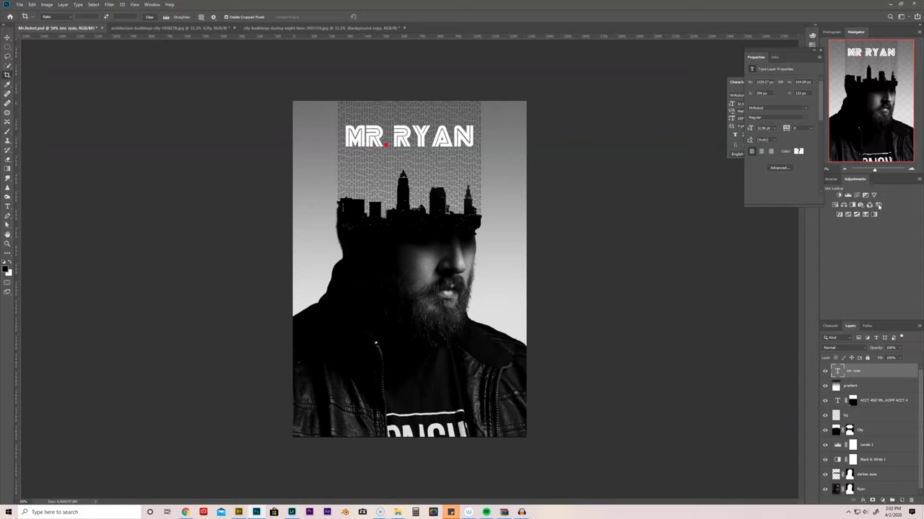
# Step: Add a Color Lookup layer and preview LUTs from 2Strip.look through Fuji ETERNA and REALA looks
pyautogui.click(878, 206)
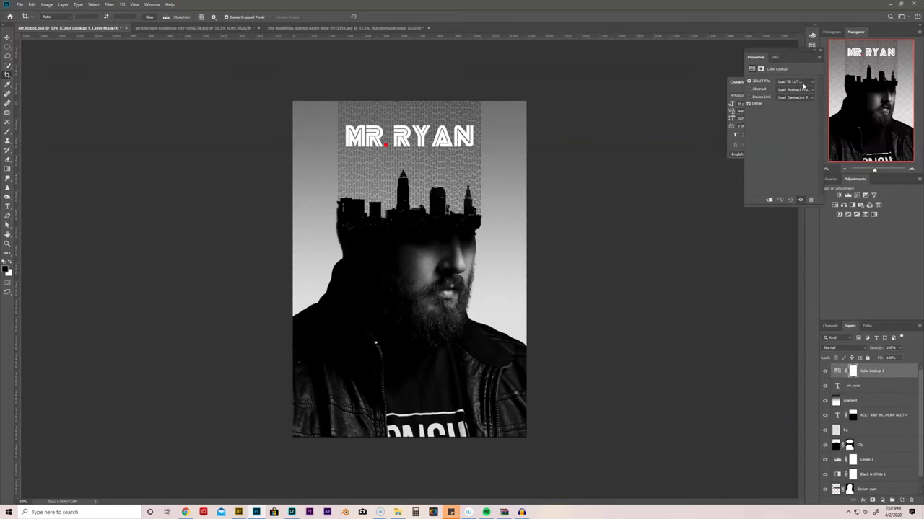
pyautogui.click(801, 85)
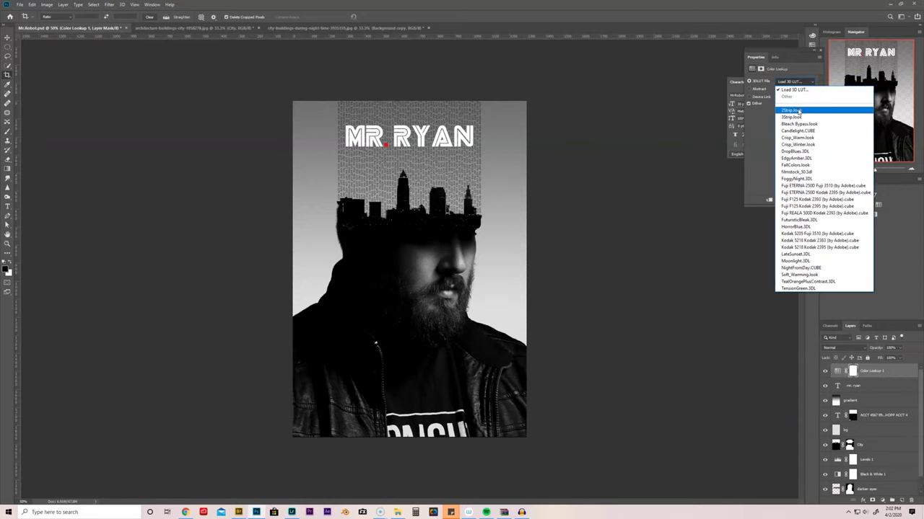
pyautogui.click(799, 112)
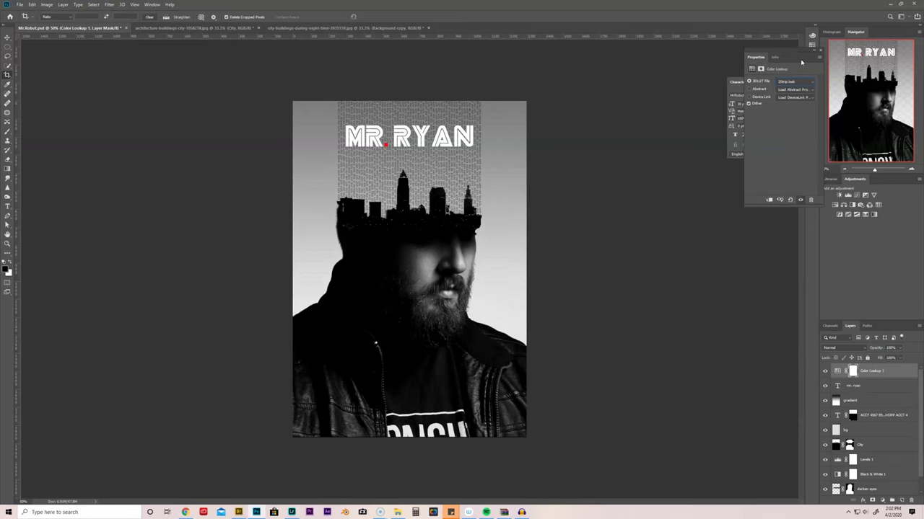
pyautogui.press('Down')
pyautogui.press('Down')
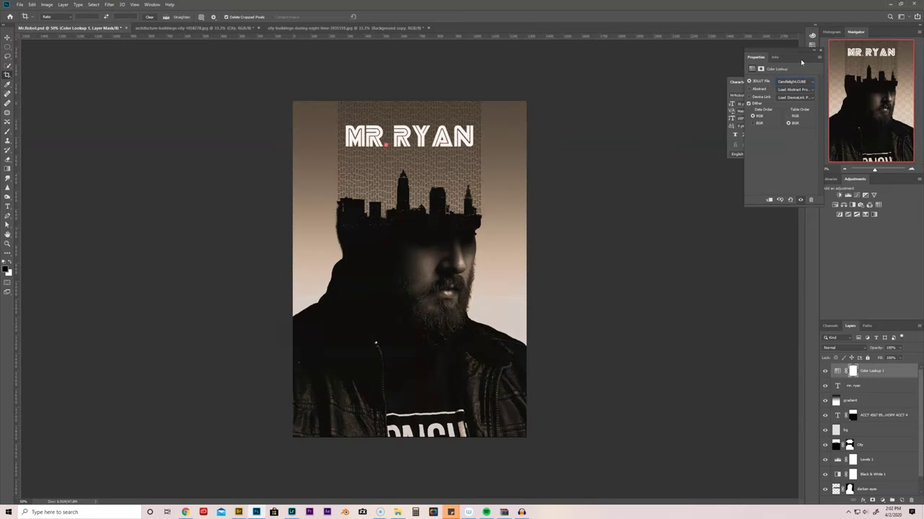
pyautogui.press('Down')
pyautogui.press('Down')
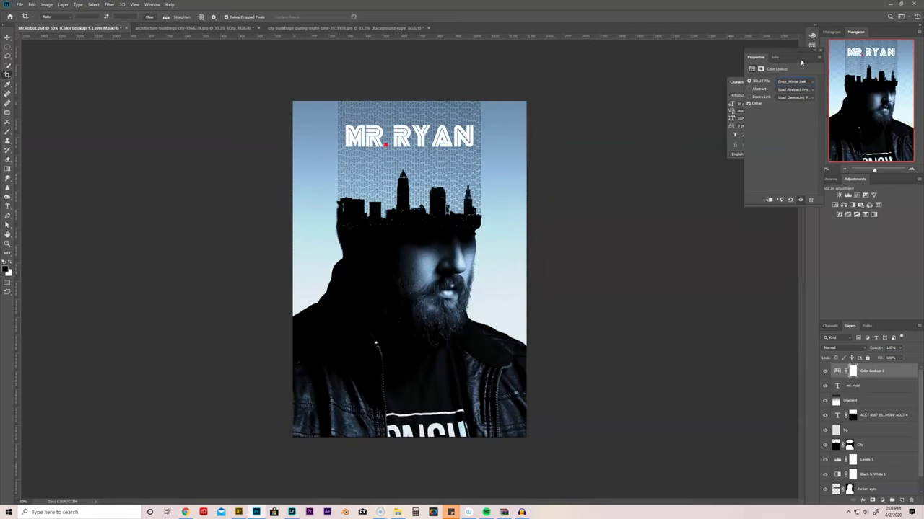
pyautogui.press('Down')
pyautogui.press('Down')
pyautogui.press('Up')
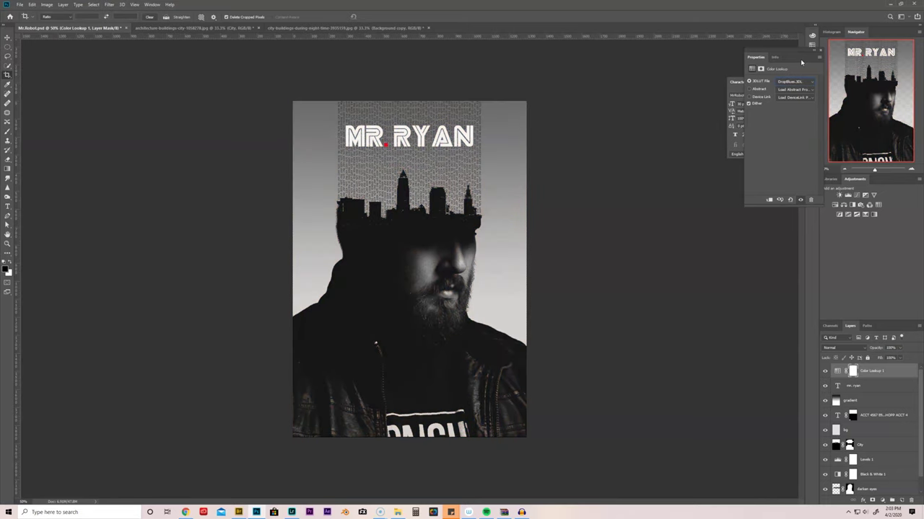
pyautogui.press('Up')
pyautogui.press('Down')
pyautogui.press('Down')
pyautogui.press('Down')
pyautogui.press('Down')
pyautogui.press('Down')
pyautogui.press('Down')
pyautogui.press('Down')
pyautogui.press('Down')
pyautogui.press('Down')
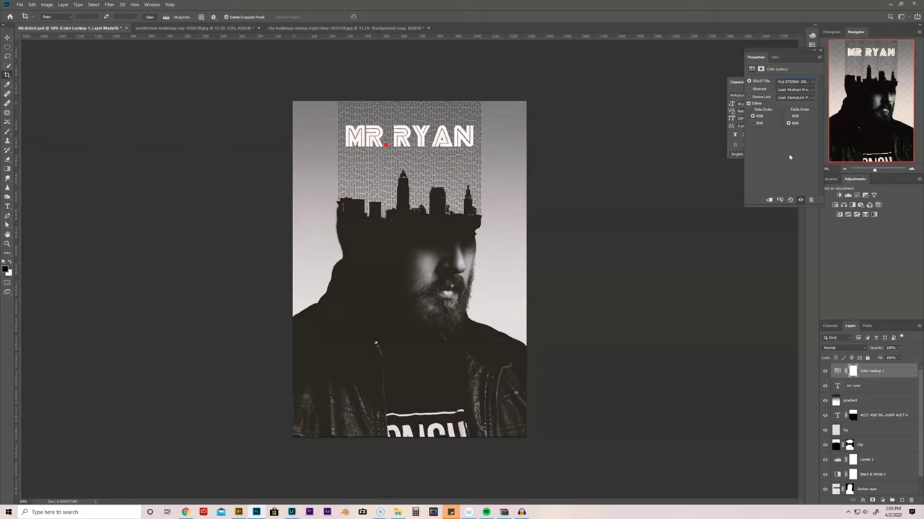
pyautogui.press('Down')
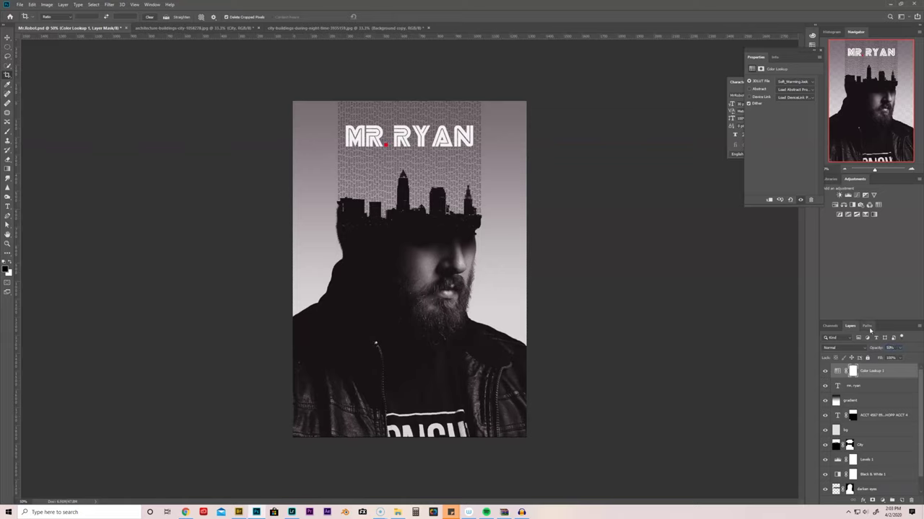
# Step: Add a second Color Lookup layer using the Kodak 5205 film look
pyautogui.click(878, 206)
pyautogui.click(800, 86)
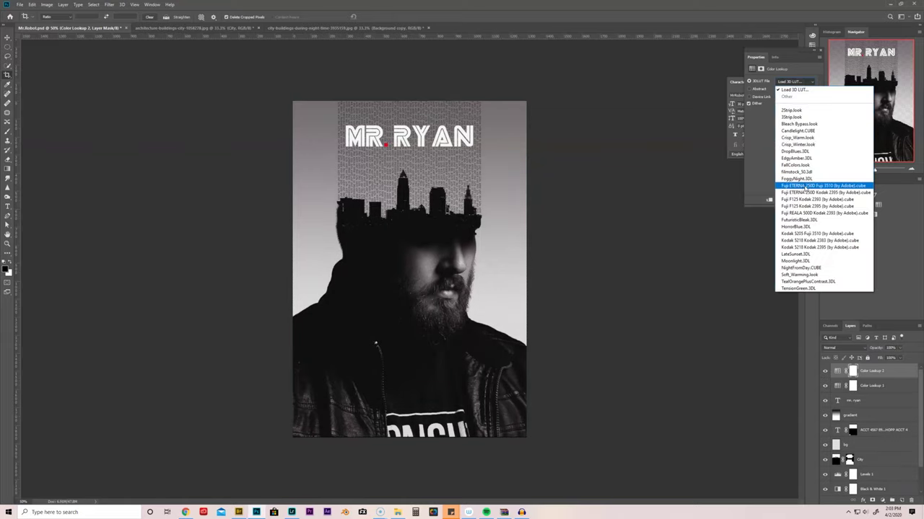
pyautogui.click(805, 187)
pyautogui.press('Down')
pyautogui.press('Down')
pyautogui.press('Down')
pyautogui.press('Down')
pyautogui.press('Down')
pyautogui.press('Down')
pyautogui.press('Down')
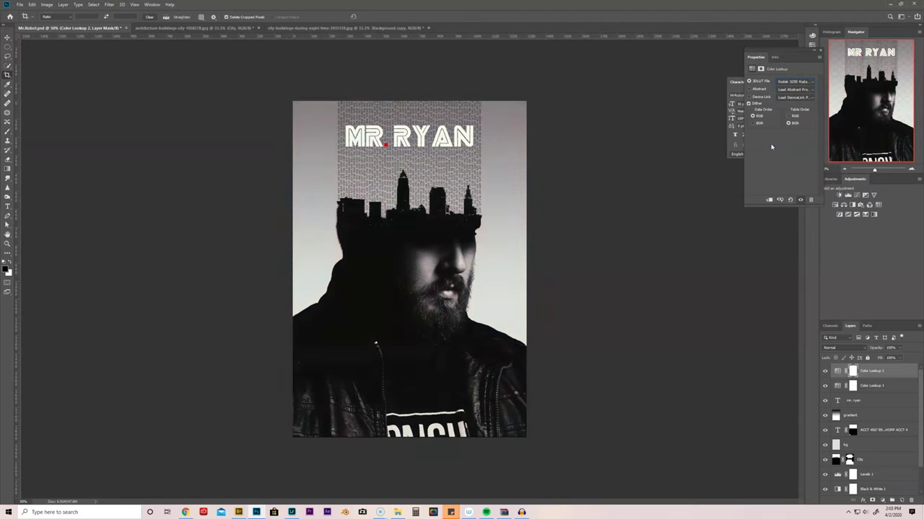
pyautogui.press('Up')
pyautogui.press('Up')
# Step: Add a third Color Lookup layer with filmstock_50.3dl at 30% opacity
pyautogui.click(877, 205)
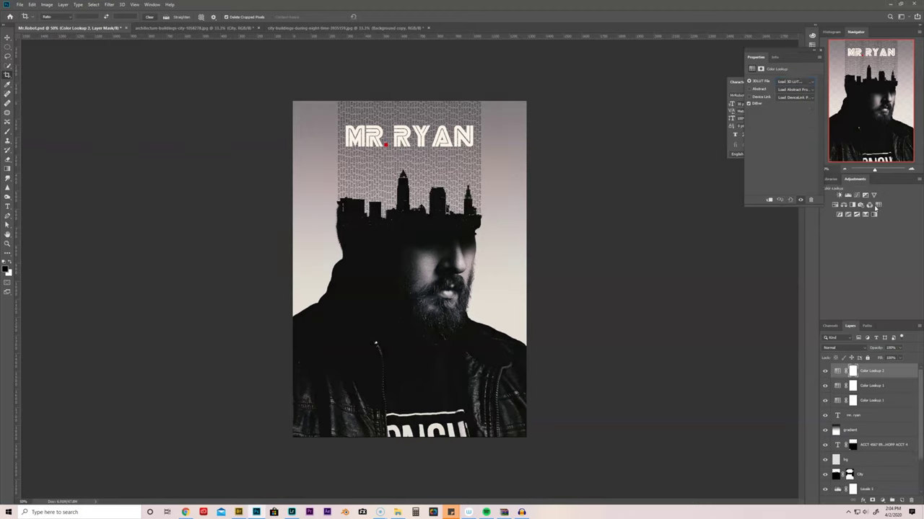
pyautogui.click(794, 82)
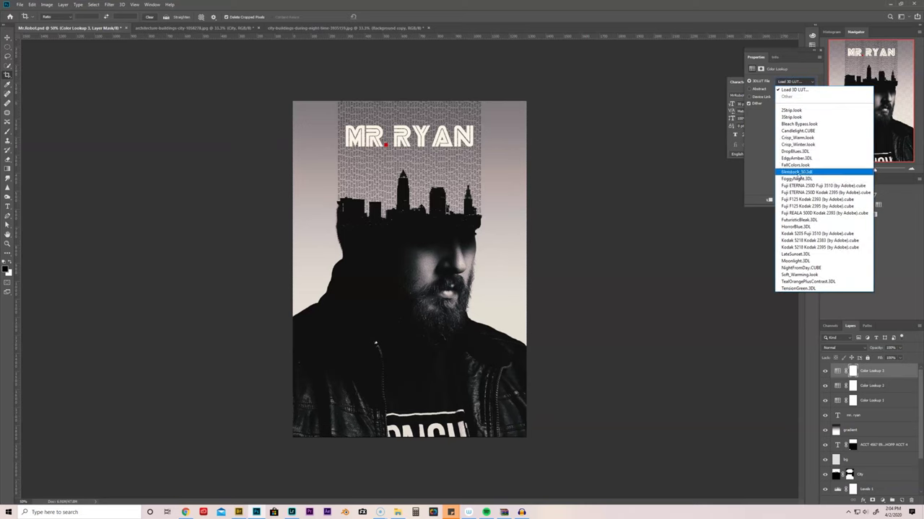
pyautogui.click(795, 174)
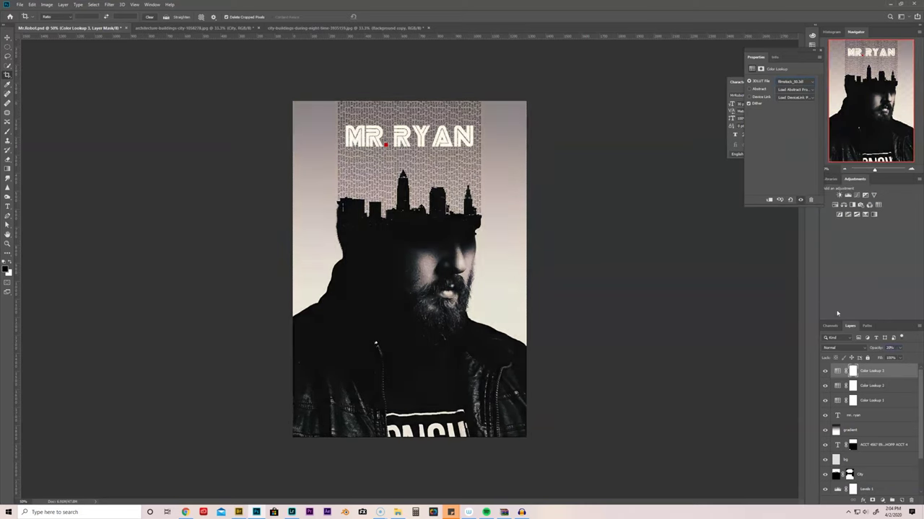
pyautogui.press('3')
# Step: Add a Curves adjustment and drag the RGB black point to deepen the shadows
pyautogui.click(855, 196)
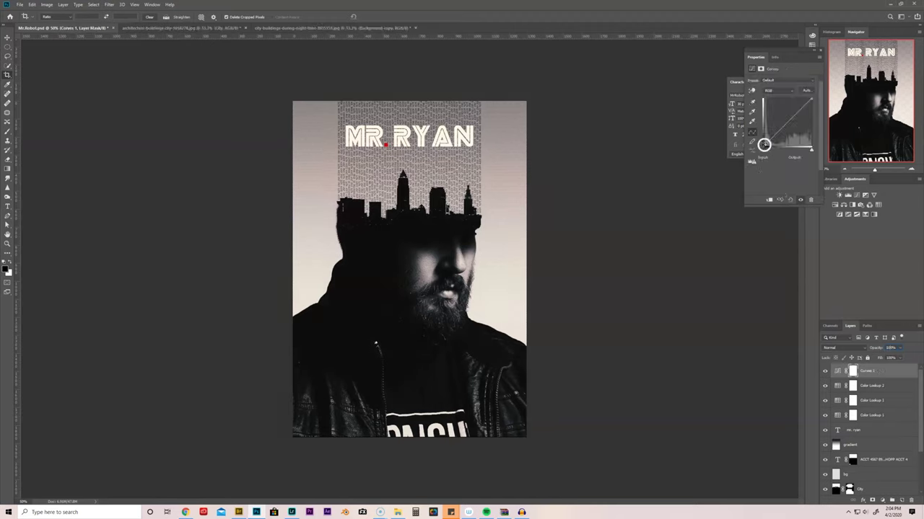
pyautogui.moveTo(764, 144); pyautogui.dragTo(761, 142)
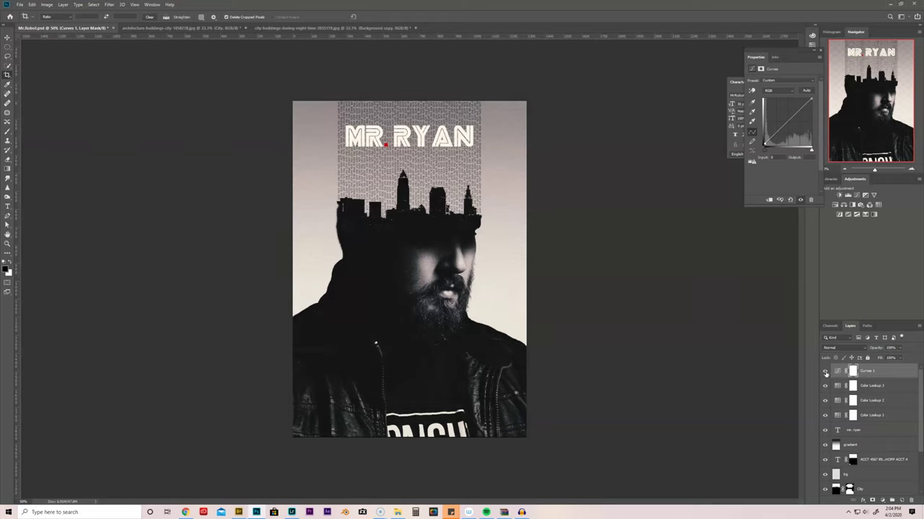
# Step: Group Curves 1 and the three Color Lookups as 'Color Grading' below the mr. ryan title
pyautogui.keyDown('shift'); pyautogui.click(871, 418); pyautogui.keyUp('shift')
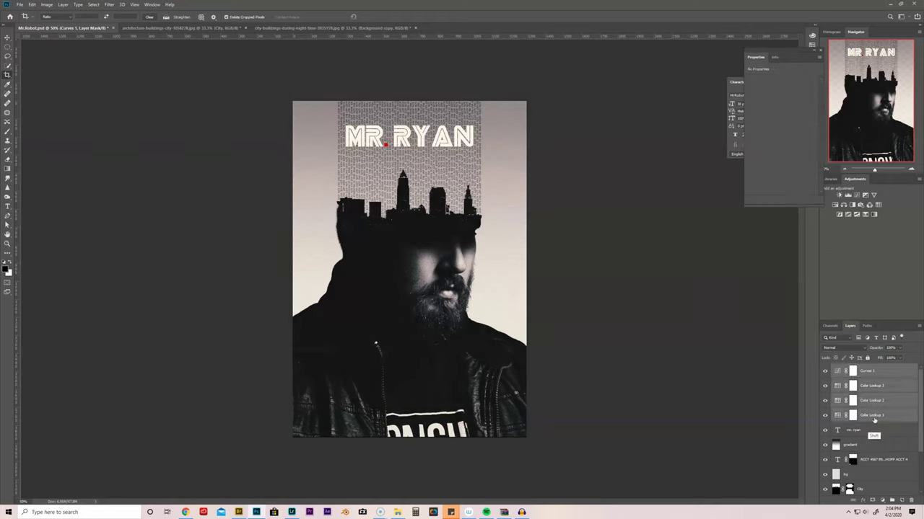
pyautogui.hotkey('ctrl', 'g')
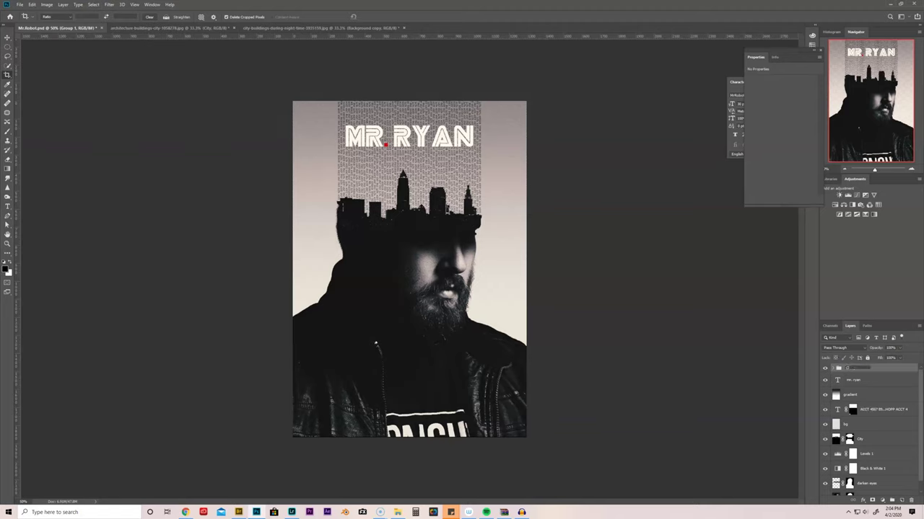
pyautogui.press('Return')
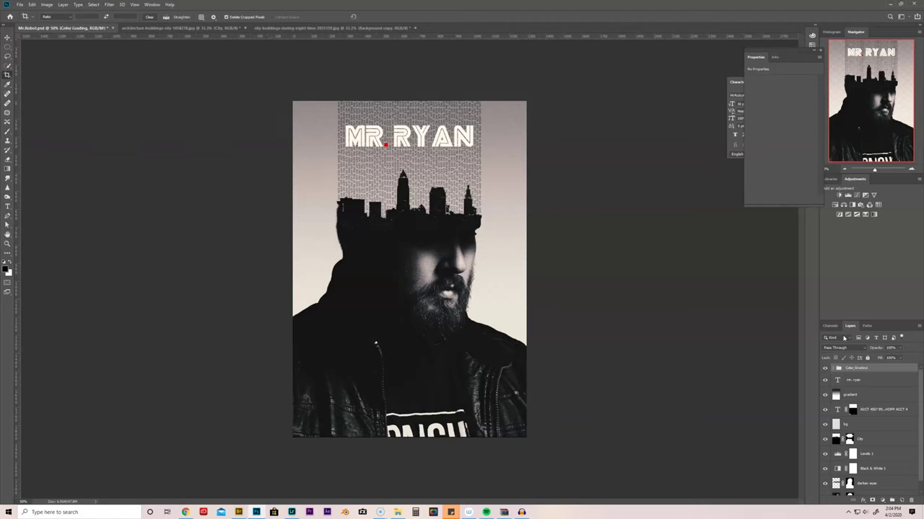
pyautogui.moveTo(870, 379); pyautogui.dragTo(870, 392)
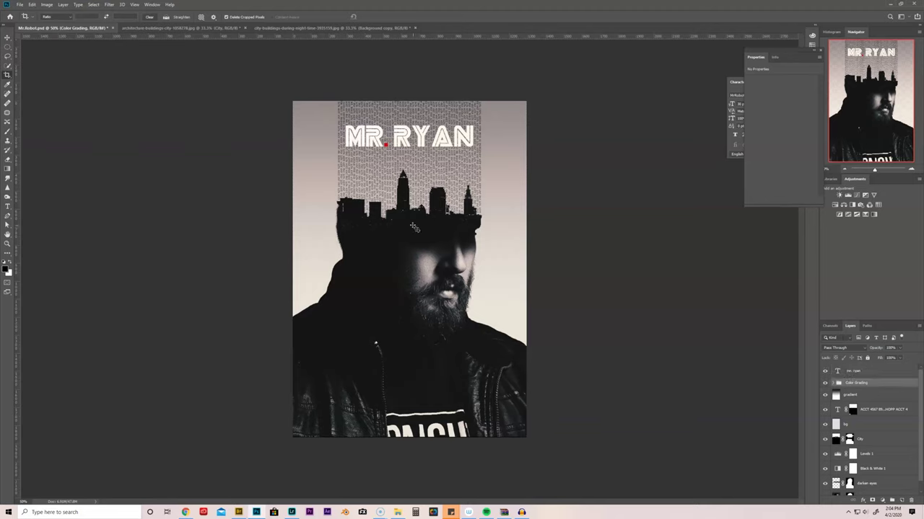
pyautogui.hotkey('ctrl', ']')
pyautogui.hotkey('ctrl', '[')
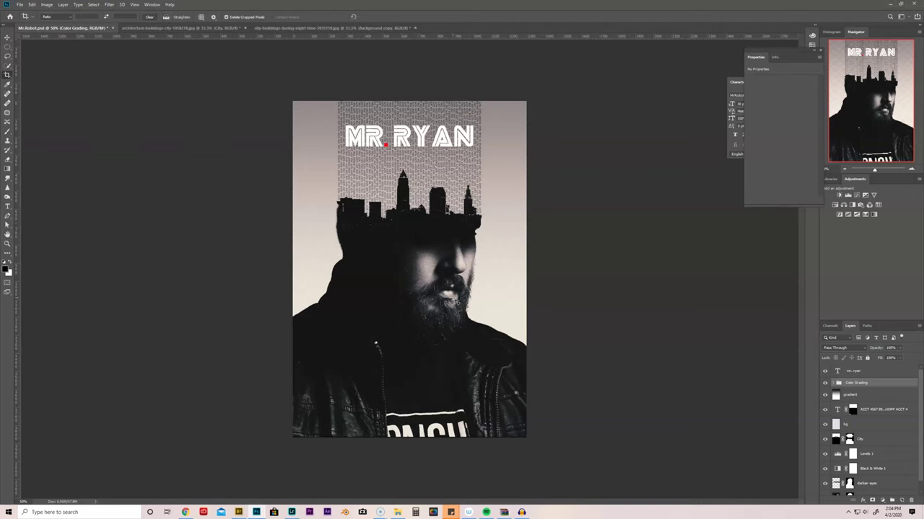